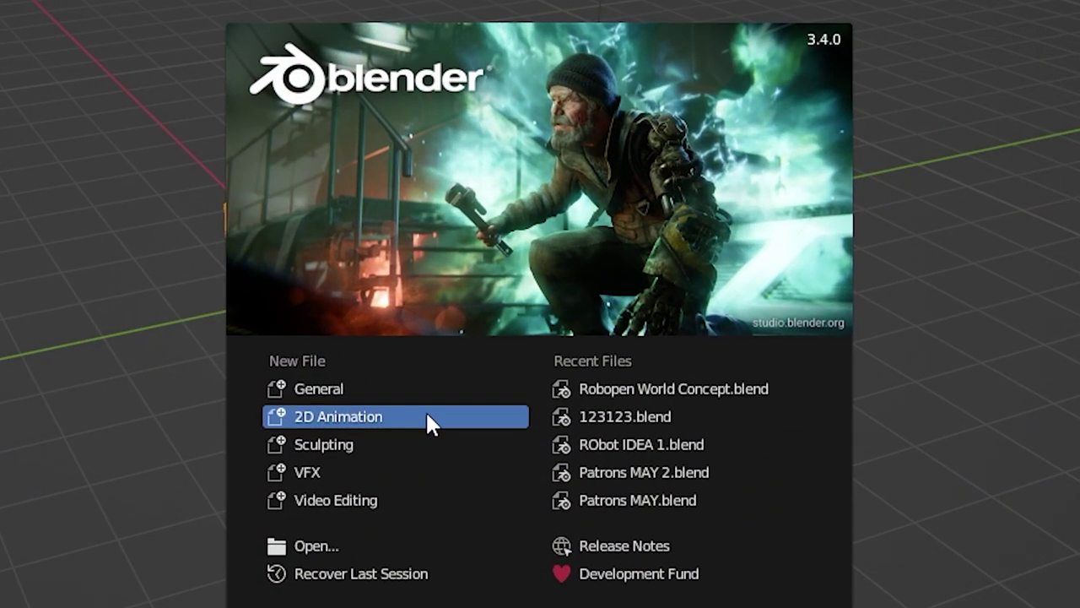
# Step: Create a new 2D Animation file and switch the stroke object through Object Mode and Edit Mode back to Draw Mode
pyautogui.click(426, 416)
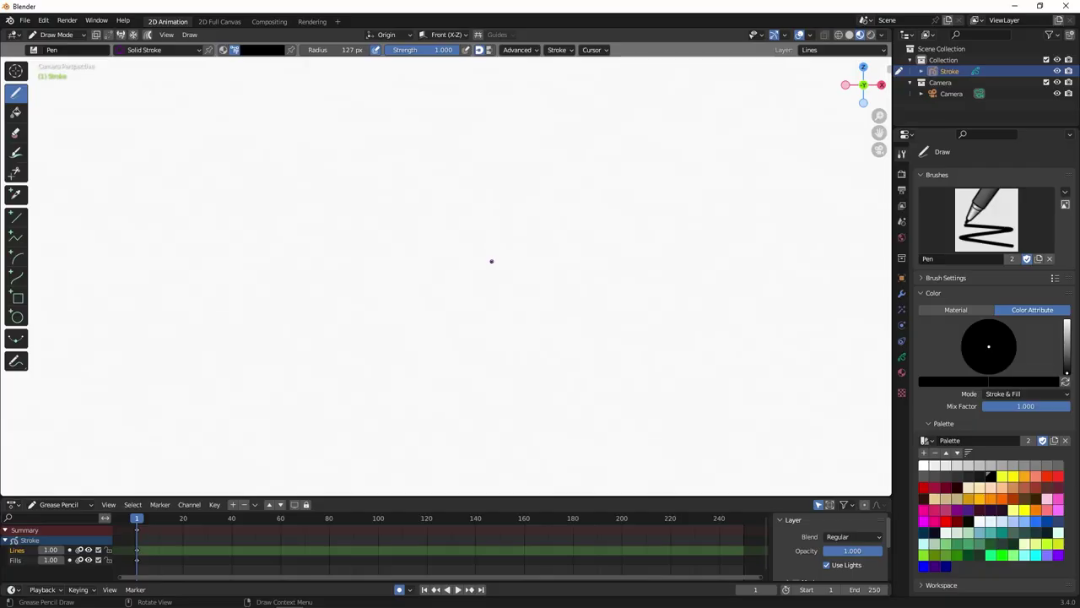
pyautogui.hotkey('ctrl', 'Tab')
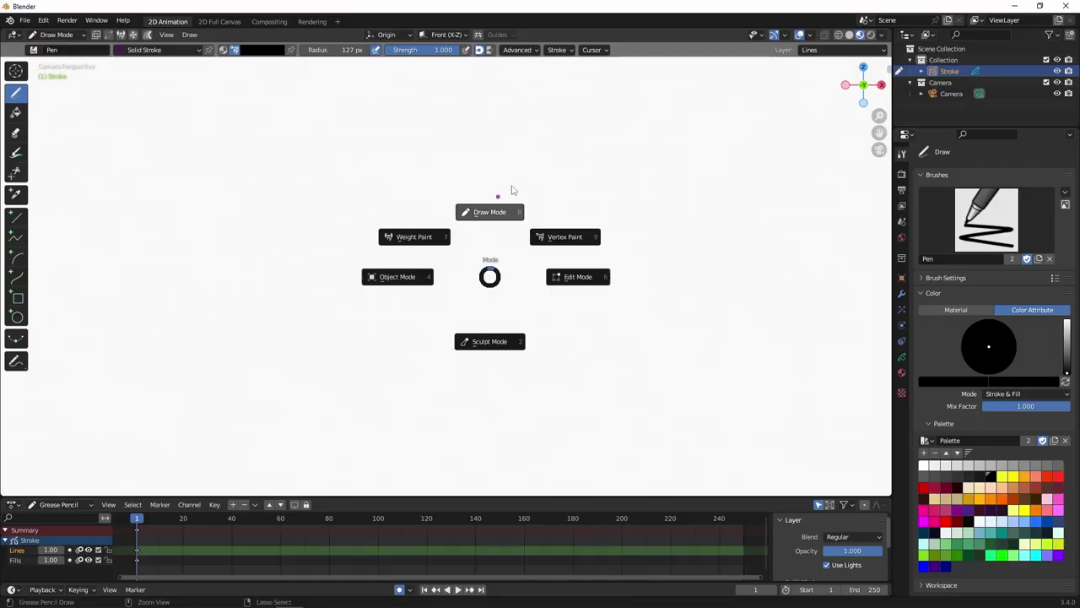
pyautogui.click(399, 286)
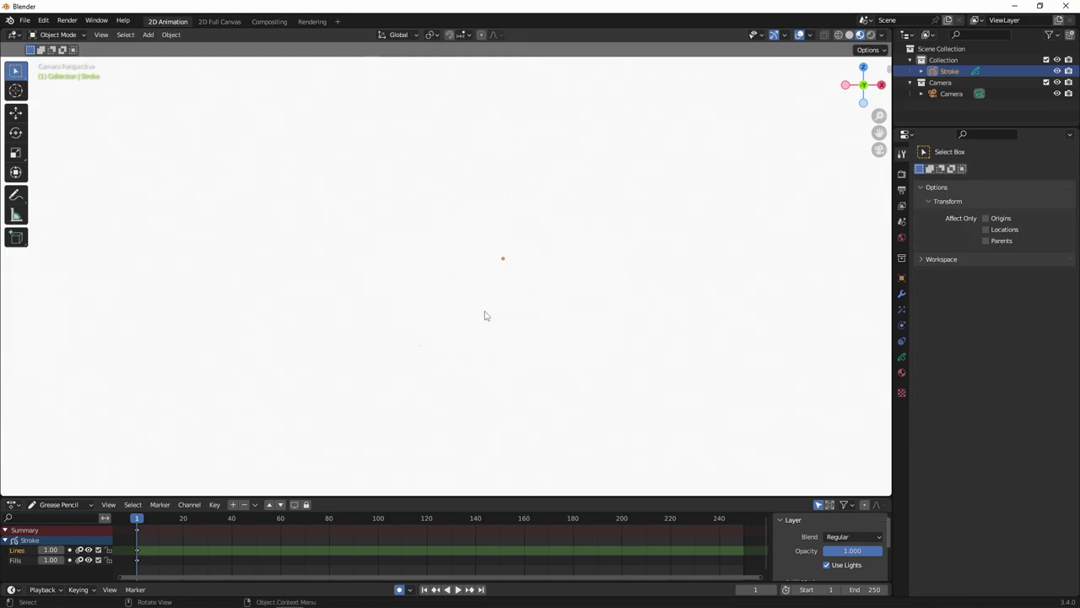
pyautogui.press('Tab')
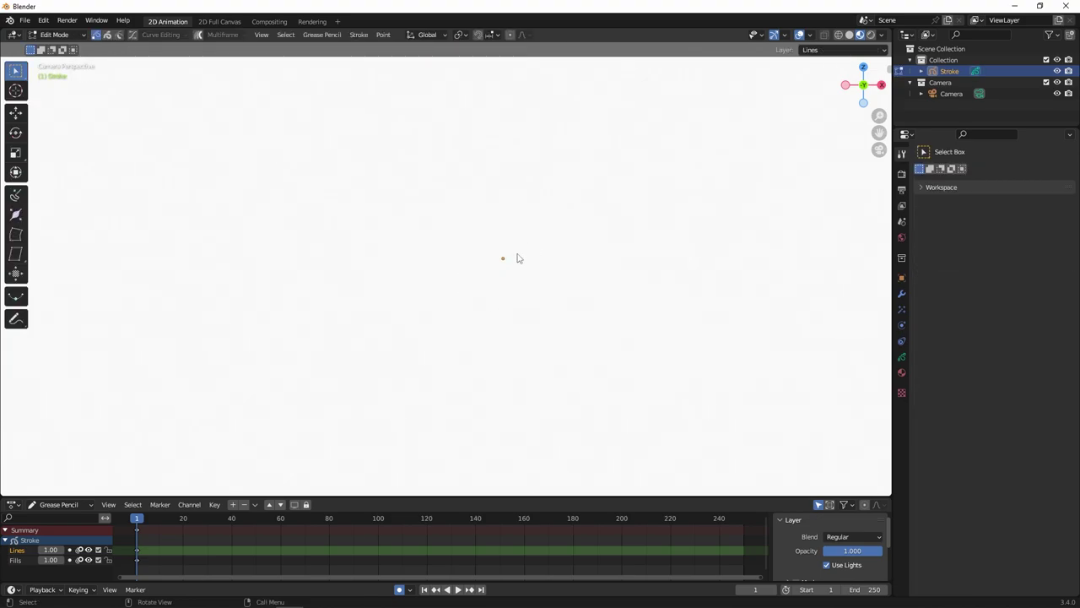
pyautogui.hotkey('ctrl', 'Tab')
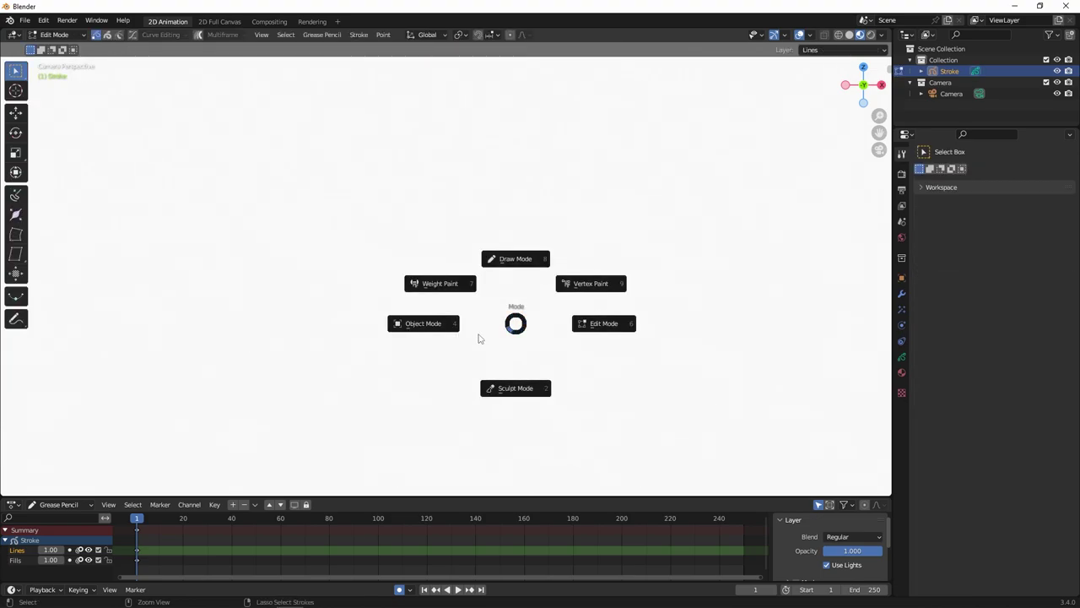
pyautogui.click(526, 243)
# Step: Look at the camera and canvas from an angle in 3D space, and return to the camera view
pyautogui.moveTo(675, 207)
pyautogui.mouseDown(button='middle')
pyautogui.moveTo(696, 228)
pyautogui.moveTo(624, 278)
pyautogui.moveTo(663, 273)
pyautogui.moveTo(695, 243)
pyautogui.moveTo(674, 256)
pyautogui.mouseUp(button='middle')
pyautogui.scroll(-6, 625, 279)
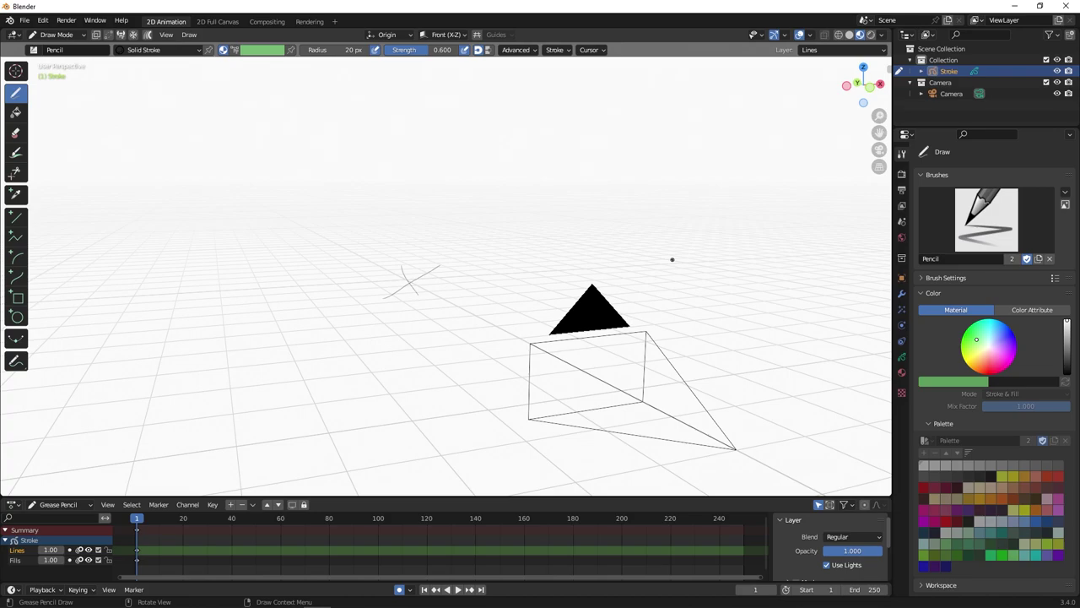
pyautogui.press('KP_0')
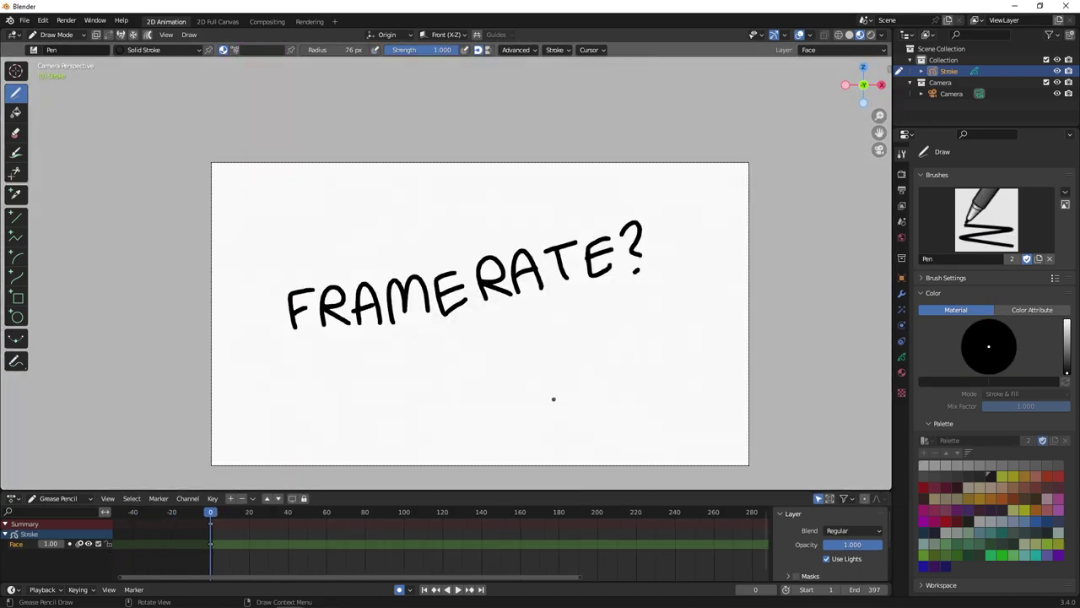
# Step: Set the scene's output frame rate to a custom value of 12 fps
pyautogui.click(901, 190)
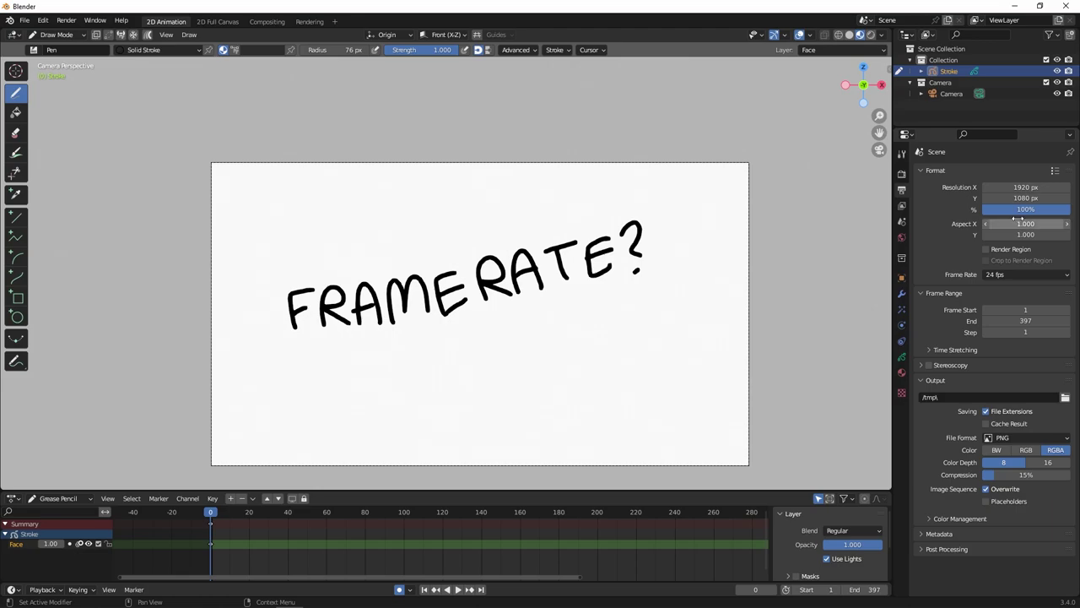
pyautogui.click(1023, 274)
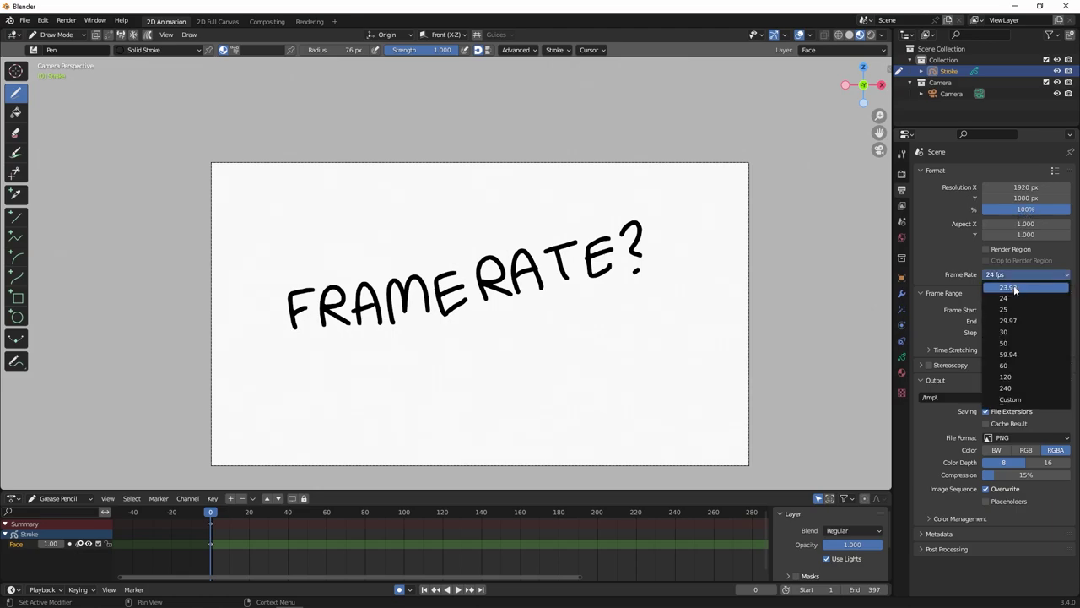
pyautogui.click(1013, 400)
pyautogui.click(1018, 286)
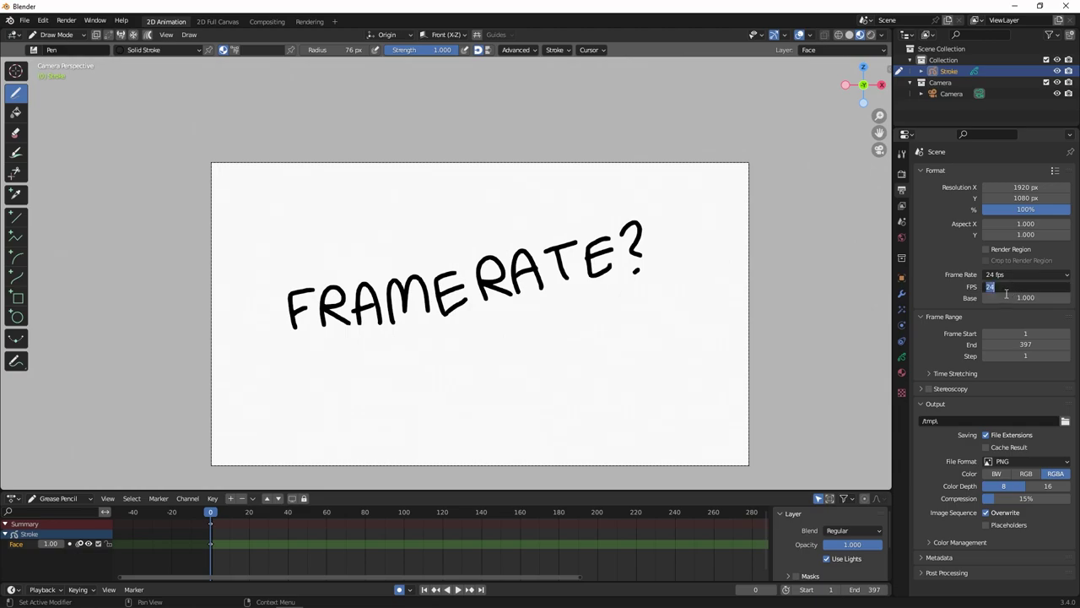
pyautogui.write('12')
pyautogui.press('Return')
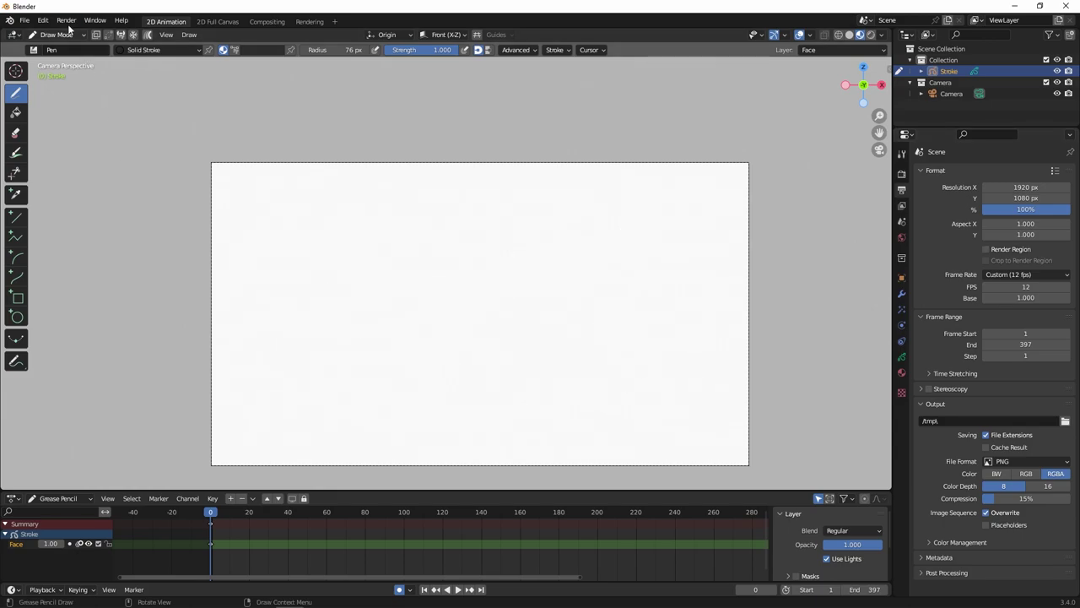
pyautogui.click(67, 20)
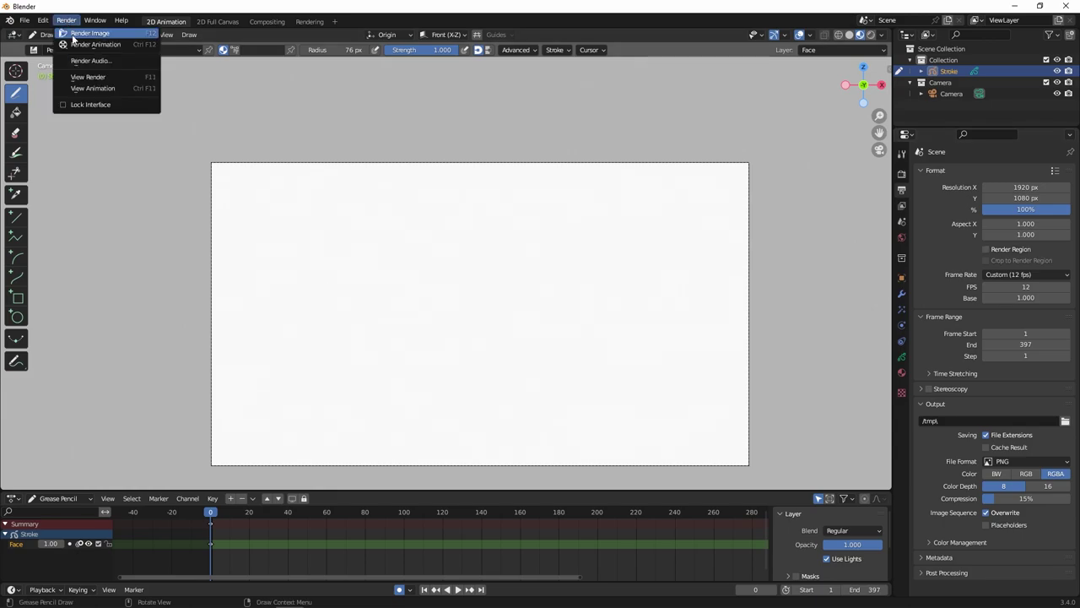
pyautogui.press('Escape')
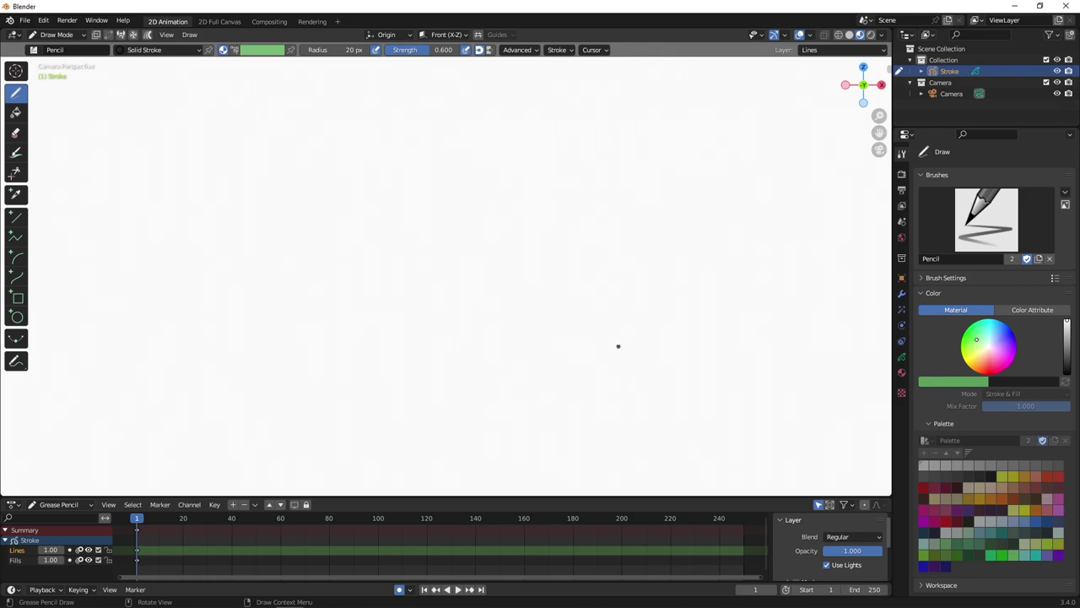
# Step: Draw a zigzag scribble across the middle of the canvas with the Pencil brush, replacing the first attempt
pyautogui.moveTo(325, 294)
pyautogui.mouseDown()
pyautogui.moveTo(506, 261)
pyautogui.moveTo(631, 305)
pyautogui.mouseUp()
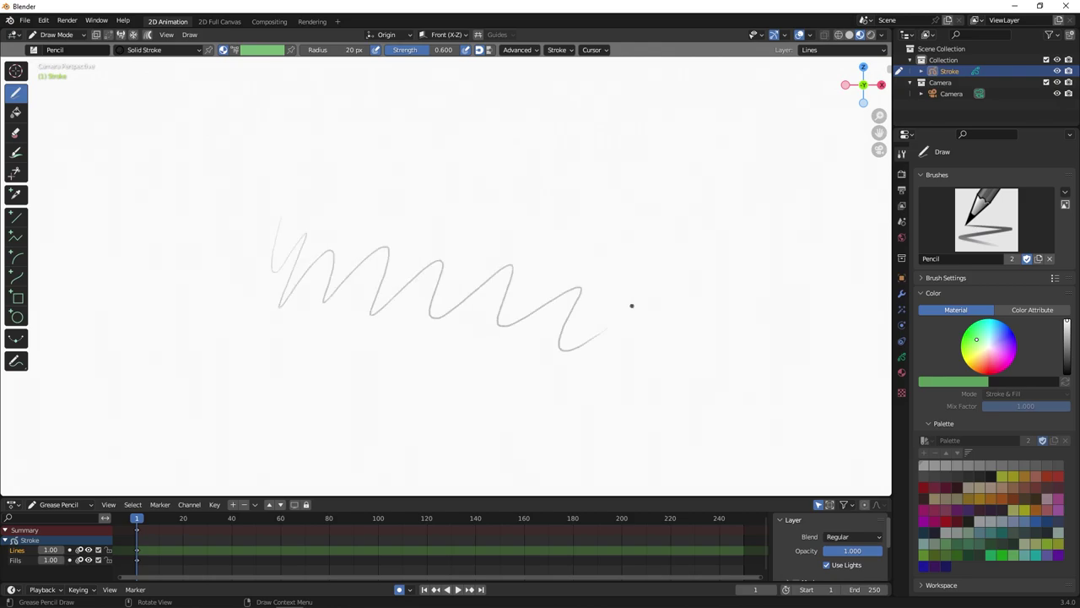
pyautogui.hotkey('ctrl', 'z')
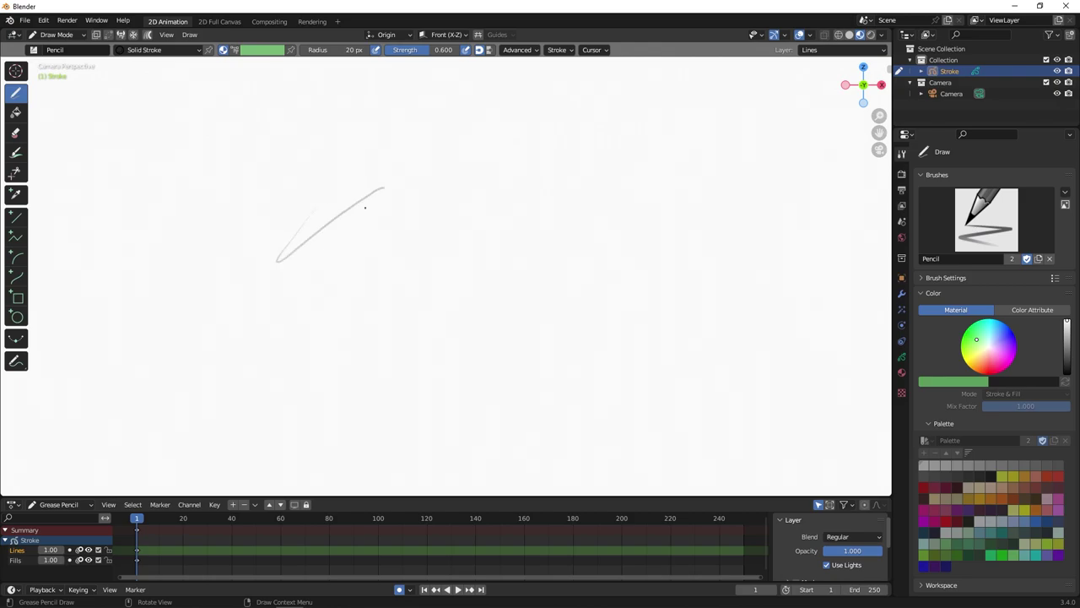
pyautogui.moveTo(365, 207)
pyautogui.mouseDown()
pyautogui.moveTo(325, 318)
pyautogui.moveTo(430, 340)
pyautogui.mouseUp()
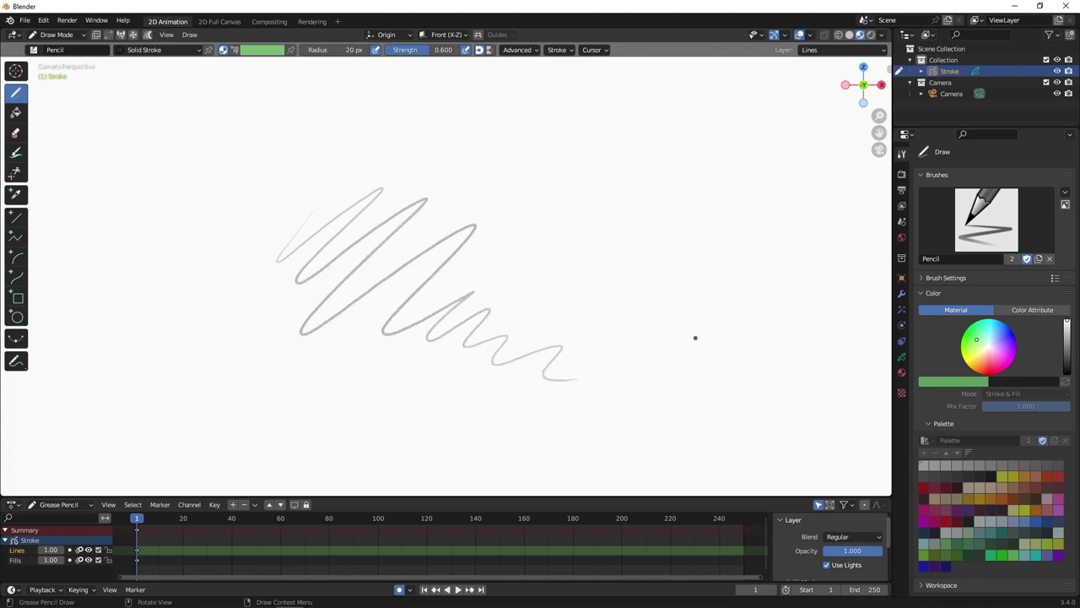
# Step: Enter Edit Mode and select all points of the pencil scribble to examine them up close
pyautogui.moveTo(539, 376)
pyautogui.keyDown('ctrl'); pyautogui.mouseDown(button='middle')
pyautogui.moveTo(637, 281)
pyautogui.moveTo(654, 317)
pyautogui.mouseUp(button='middle'); pyautogui.keyUp('ctrl')
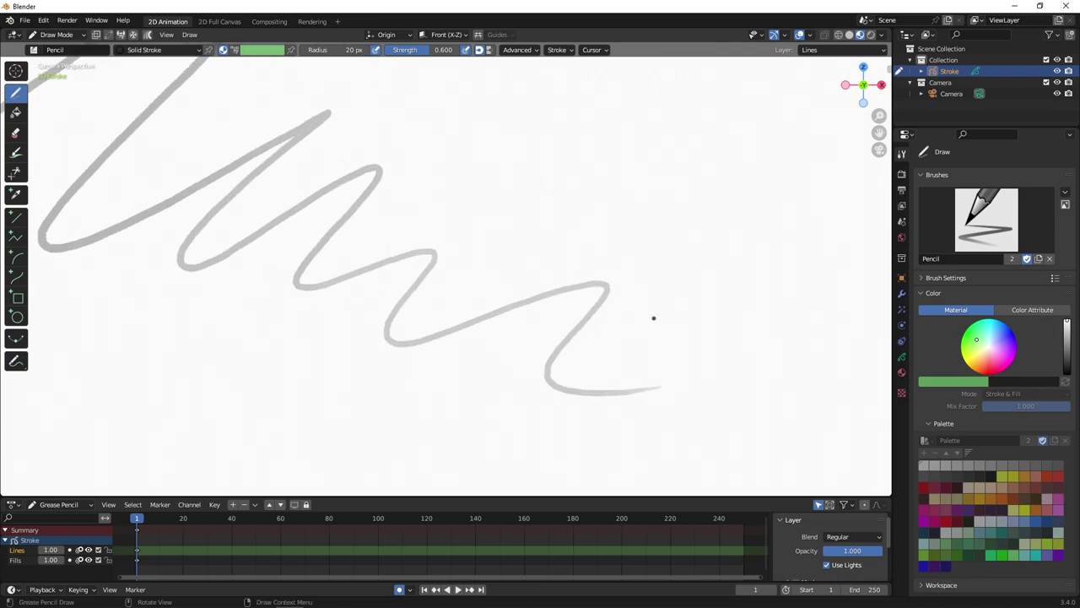
pyautogui.press('Tab')
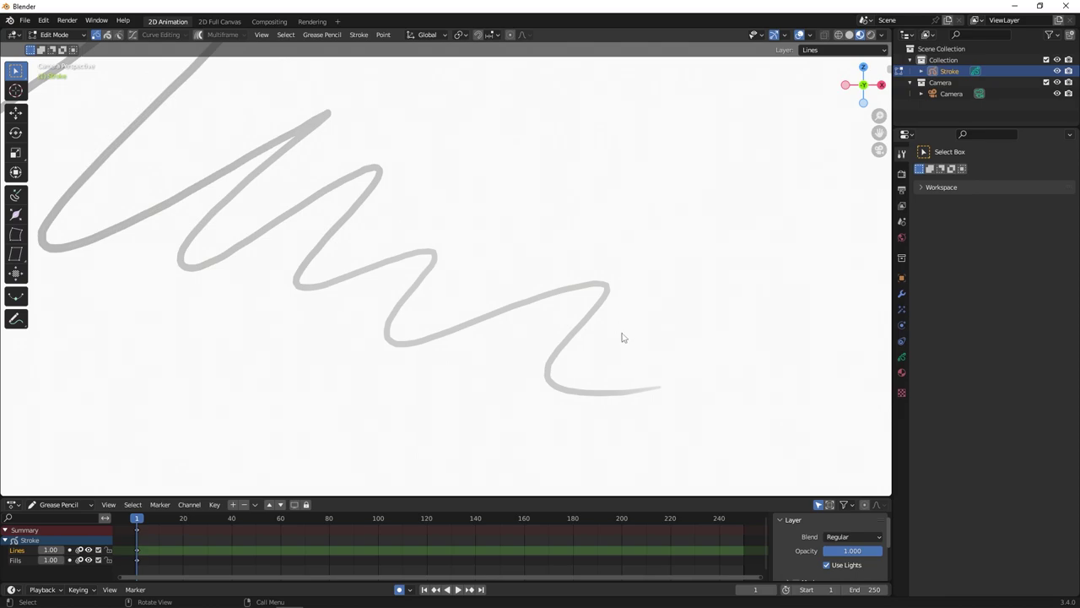
pyautogui.press('a')
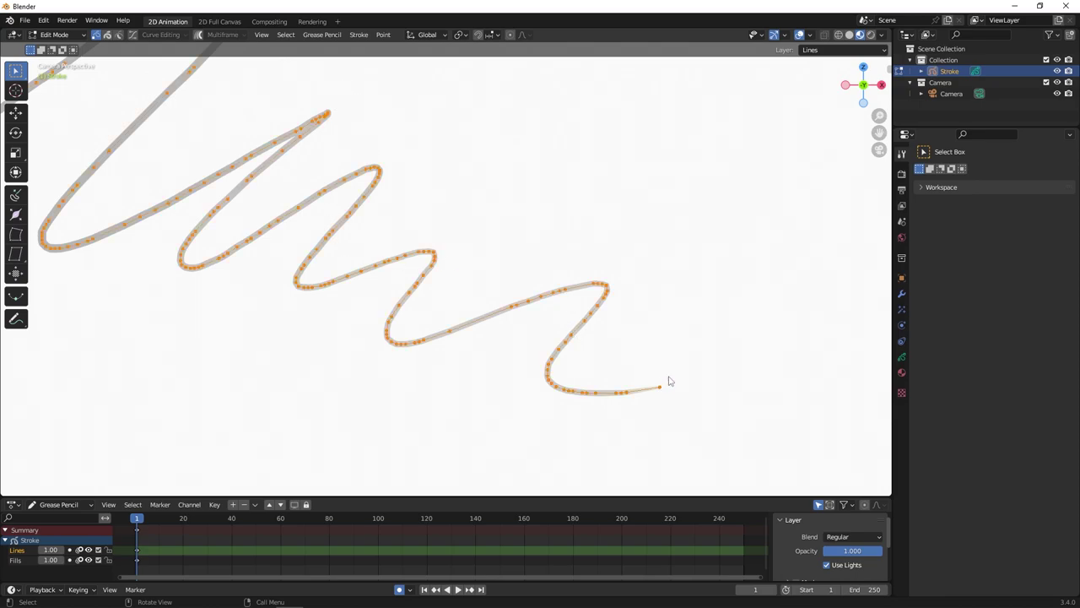
pyautogui.keyDown('ctrl'); pyautogui.moveTo(572, 395); pyautogui.dragTo(582, 363, button='middle'); pyautogui.keyUp('ctrl')
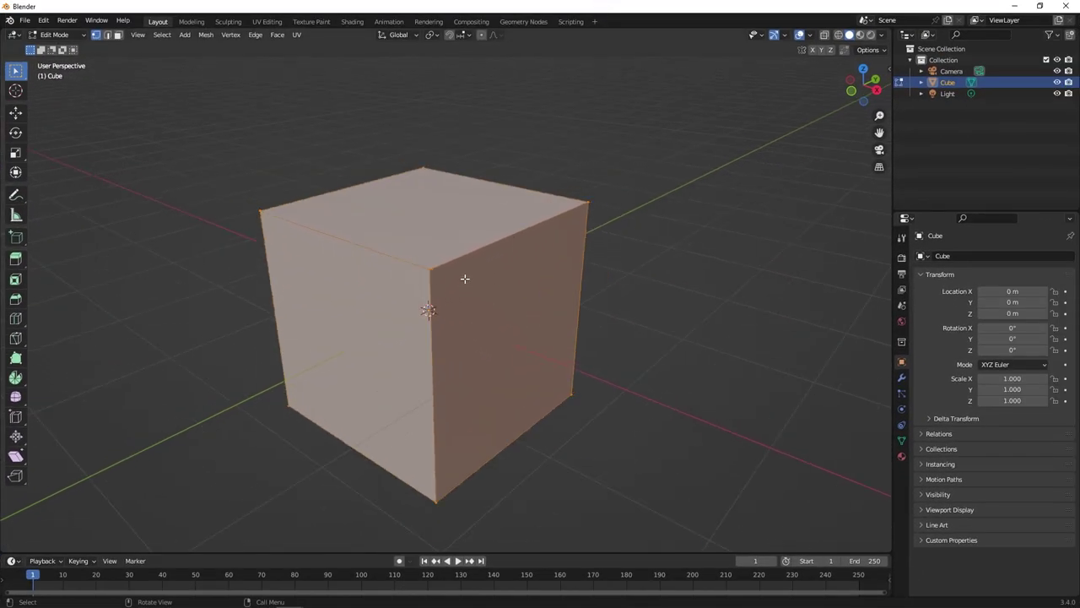
pyautogui.click(27, 20)
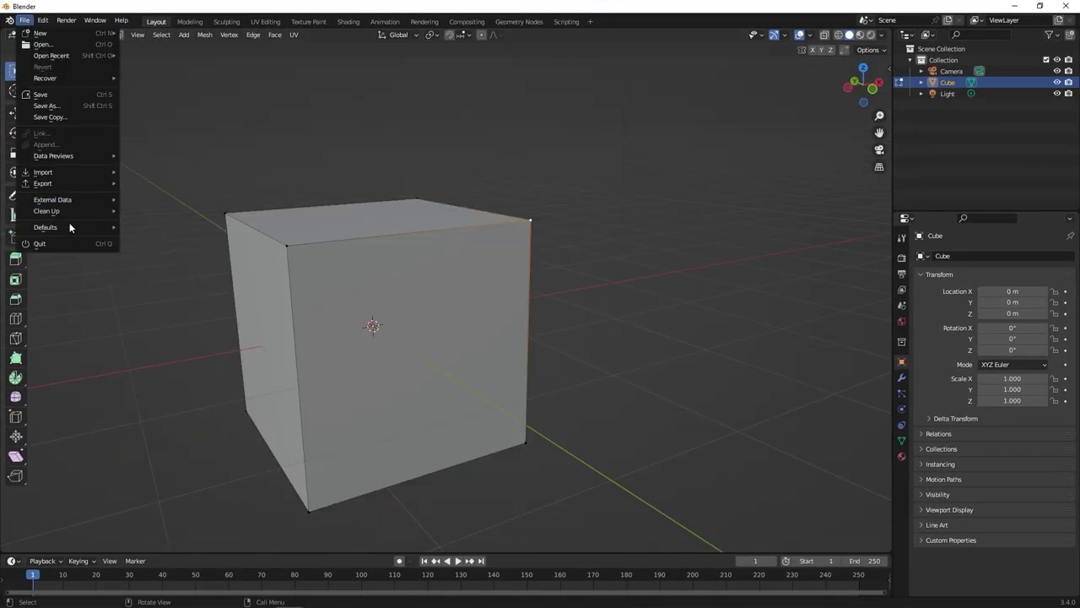
pyautogui.moveTo(73, 183)
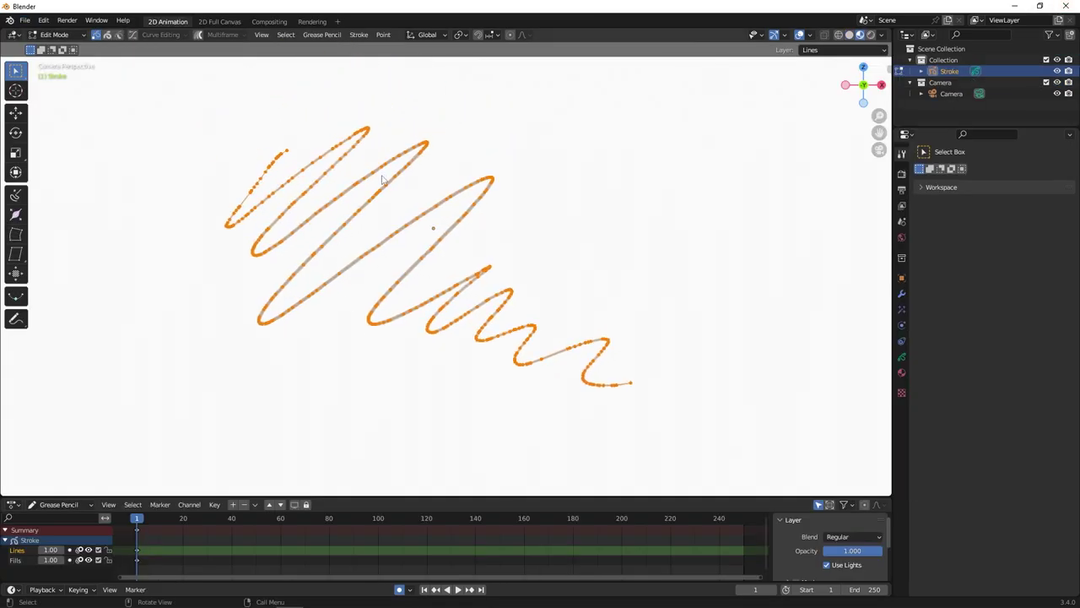
# Step: Leave Edit Mode and return to Draw Mode with the whole scribble in view
pyautogui.press('Tab')
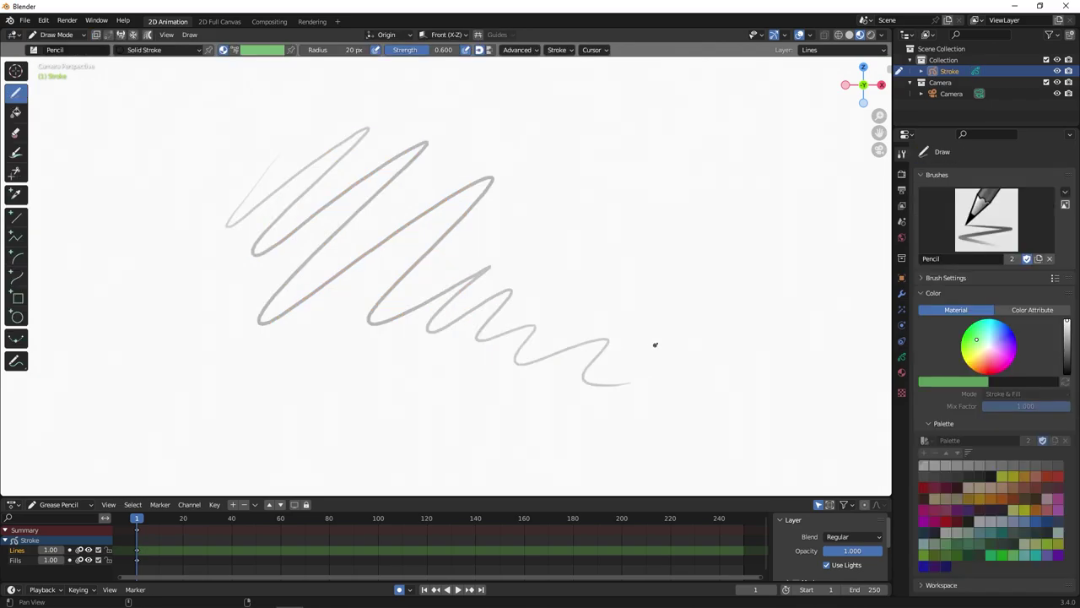
pyautogui.keyDown('shift'); pyautogui.moveTo(654, 344); pyautogui.dragTo(597, 356, button='middle'); pyautogui.keyUp('shift')
pyautogui.keyDown('ctrl'); pyautogui.moveTo(597, 355); pyautogui.dragTo(580, 365, button='middle'); pyautogui.keyUp('ctrl')
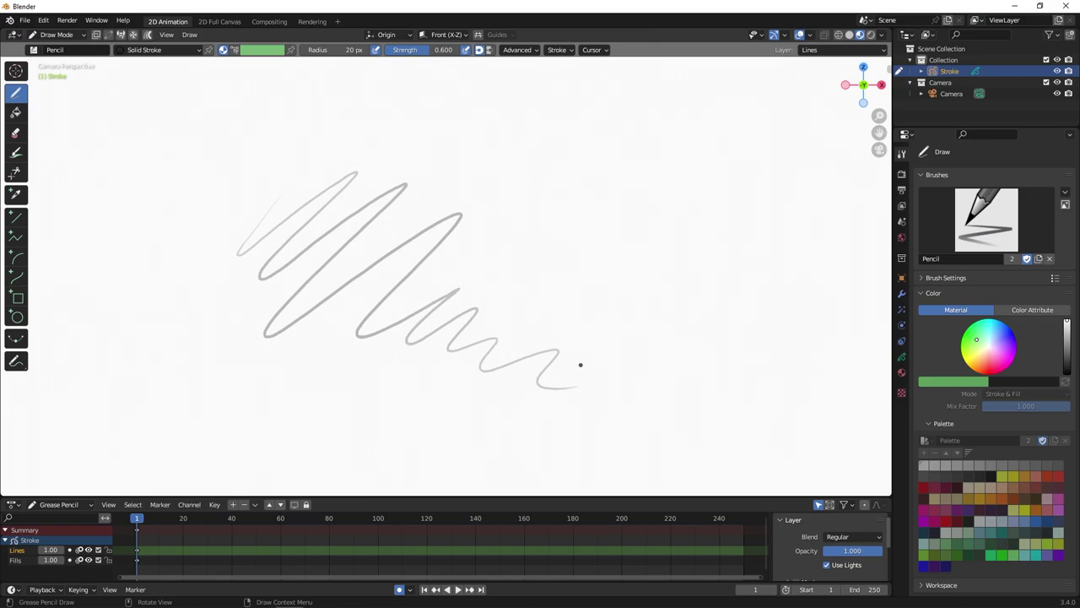
pyautogui.scroll(-1, 580, 365)
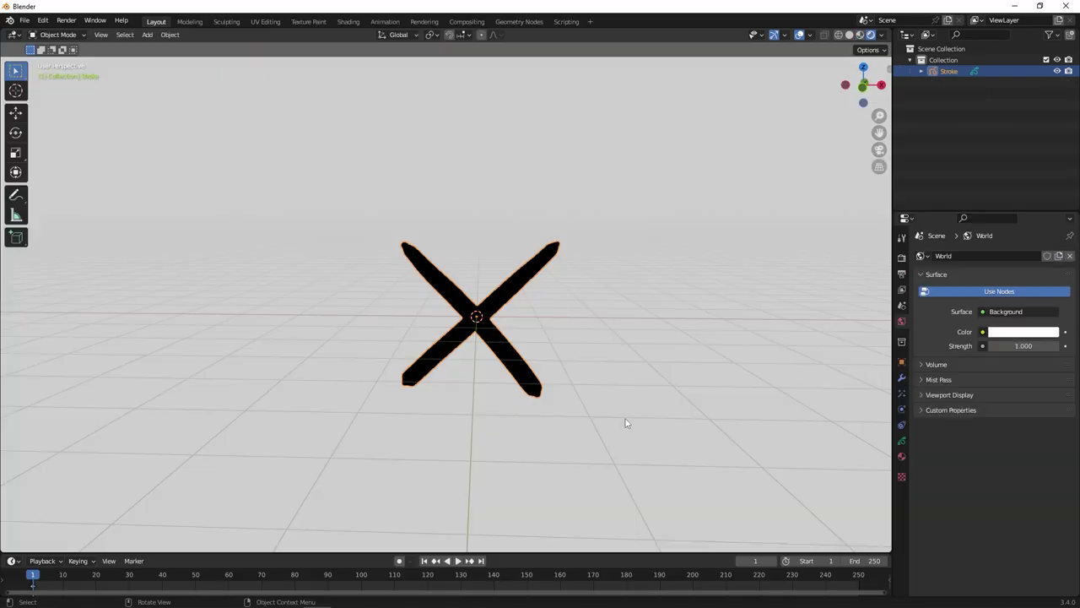
# Step: Rotate the X-shaped stroke object freely in 3D space with trackball rotation
pyautogui.press('r')
pyautogui.press('r')
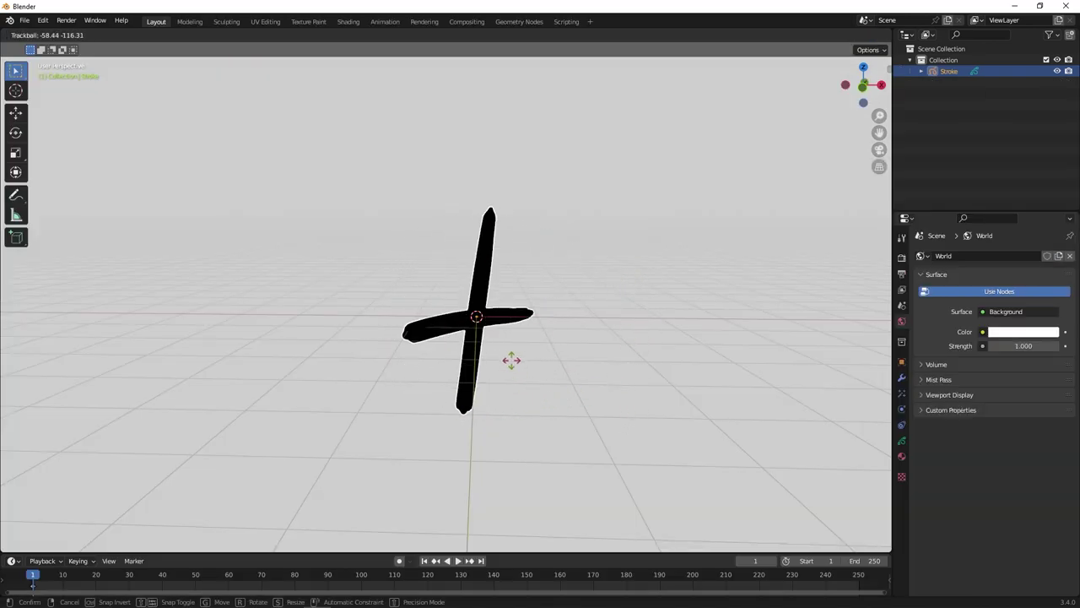
pyautogui.click(573, 314)
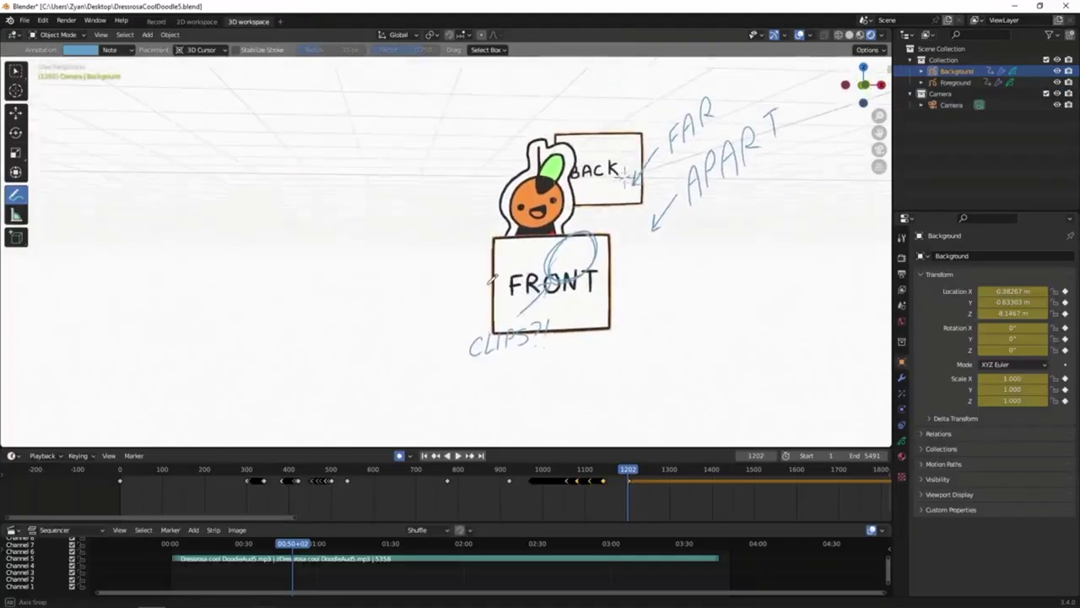
pyautogui.moveTo(590, 169); pyautogui.dragTo(611, 152, button='middle')
pyautogui.scroll(2, 606, 150)
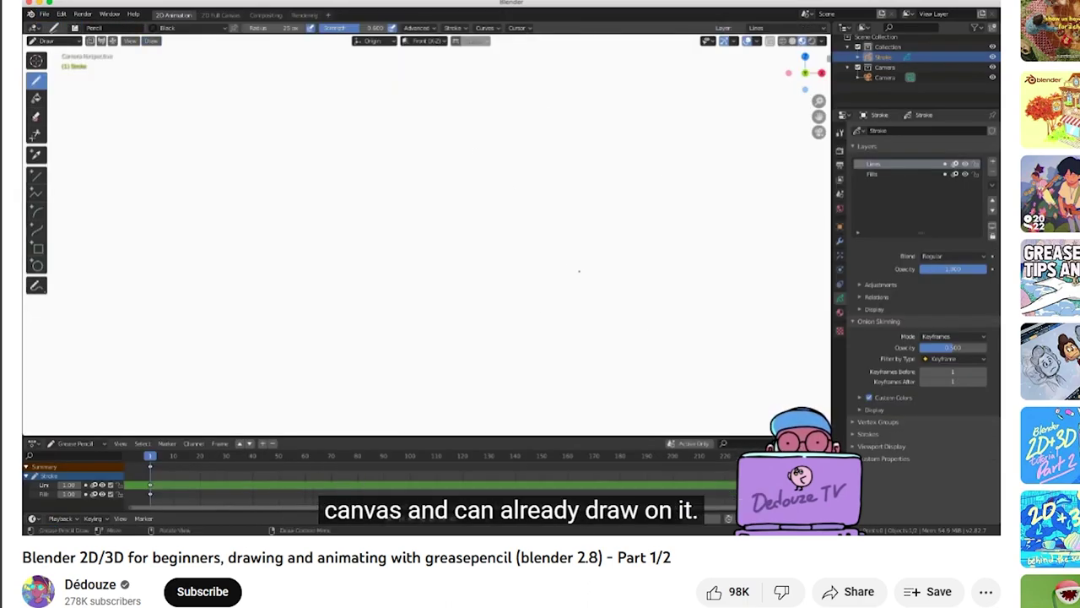
# Step: Draw a diagonal zigzag with the Pencil brush and a patch of overlapping pencil strokes below it
pyautogui.moveTo(456, 226)
pyautogui.mouseDown()
pyautogui.moveTo(381, 279)
pyautogui.moveTo(362, 322)
pyautogui.moveTo(369, 358)
pyautogui.moveTo(589, 283)
pyautogui.mouseUp()
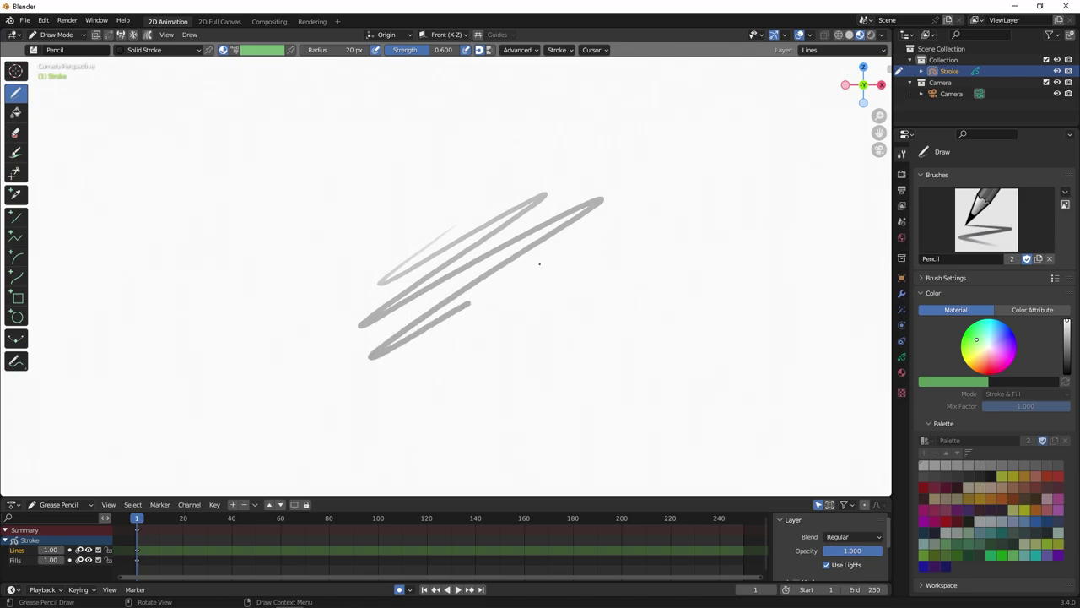
pyautogui.moveTo(640, 260); pyautogui.dragTo(652, 257)
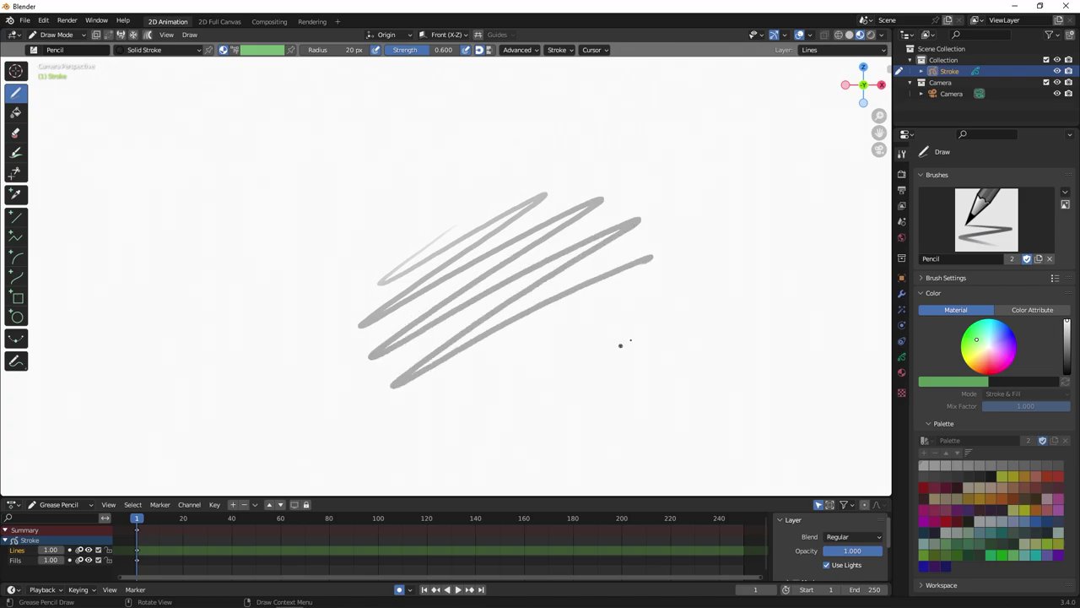
pyautogui.moveTo(620, 345)
pyautogui.mouseDown()
pyautogui.moveTo(499, 412)
pyautogui.moveTo(463, 414)
pyautogui.moveTo(628, 325)
pyautogui.mouseUp()
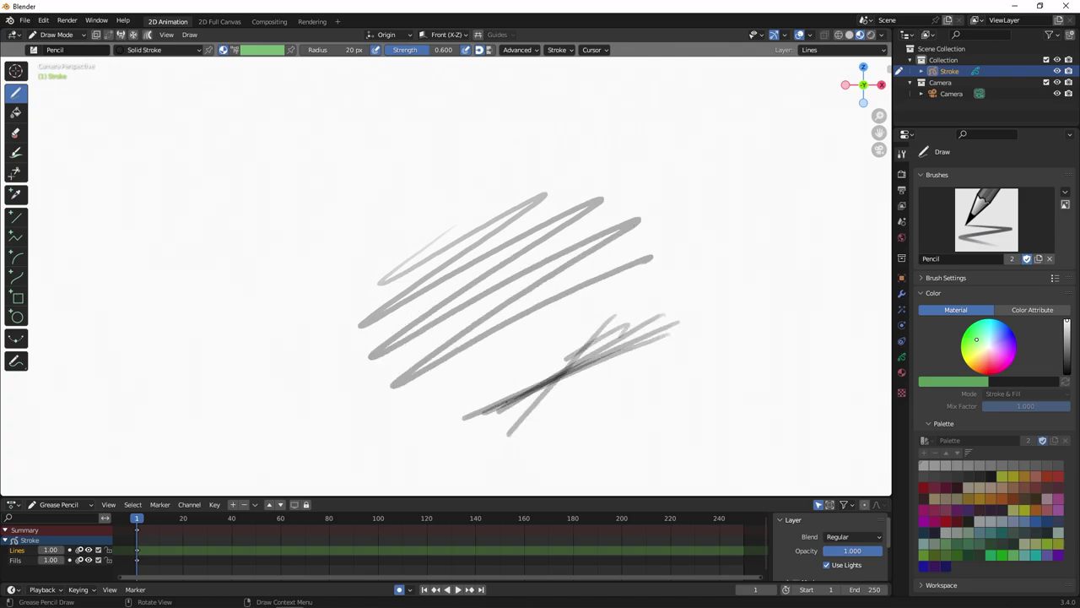
pyautogui.moveTo(508, 401)
pyautogui.mouseDown()
pyautogui.moveTo(603, 345)
pyautogui.moveTo(619, 363)
pyautogui.mouseUp()
# Step: Draw a circle around the dark area where the pencil strokes overlap, and undo it
pyautogui.keyDown('ctrl'); pyautogui.moveTo(594, 388); pyautogui.dragTo(711, 251, button='middle'); pyautogui.keyUp('ctrl')
pyautogui.keyDown('ctrl'); pyautogui.moveTo(543, 380); pyautogui.dragTo(638, 232, button='middle'); pyautogui.keyUp('ctrl')
pyautogui.moveTo(577, 399)
pyautogui.mouseDown()
pyautogui.moveTo(485, 182)
pyautogui.moveTo(346, 279)
pyautogui.moveTo(372, 384)
pyautogui.moveTo(418, 406)
pyautogui.mouseUp()
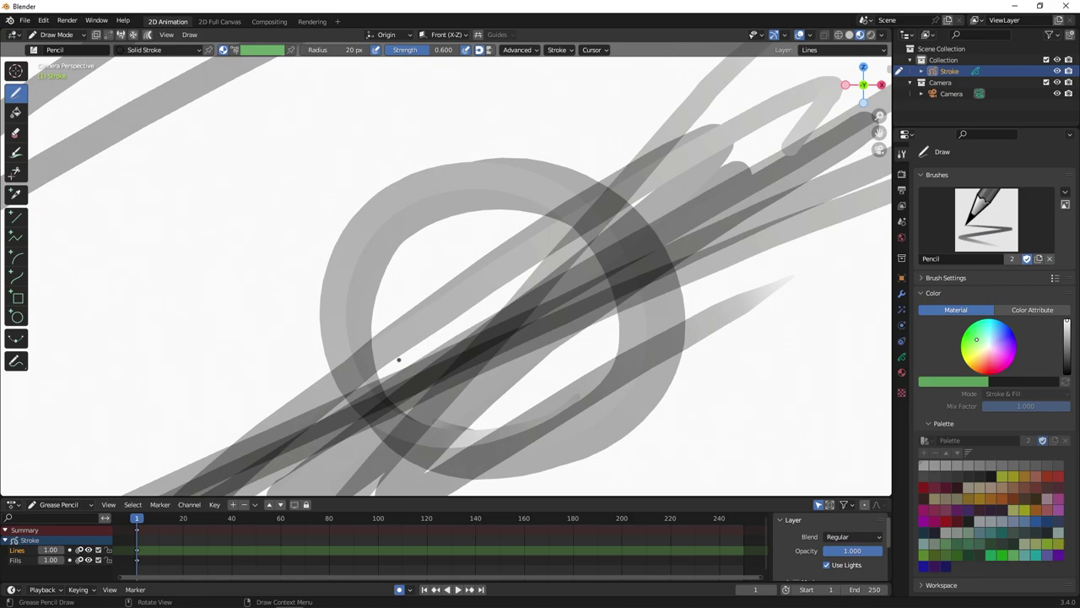
pyautogui.hotkey('ctrl', 'z')
pyautogui.scroll(-10, 700, 289)
pyautogui.keyDown('shift'); pyautogui.moveTo(636, 348); pyautogui.dragTo(540, 382, button='middle'); pyautogui.keyUp('shift')
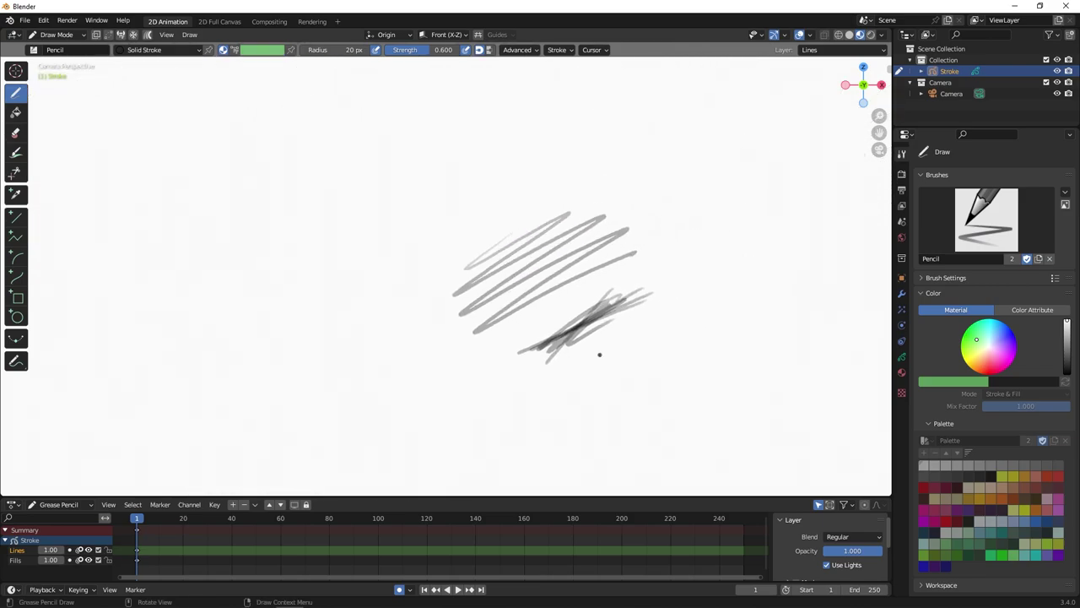
pyautogui.hotkey('ctrl', 'z')
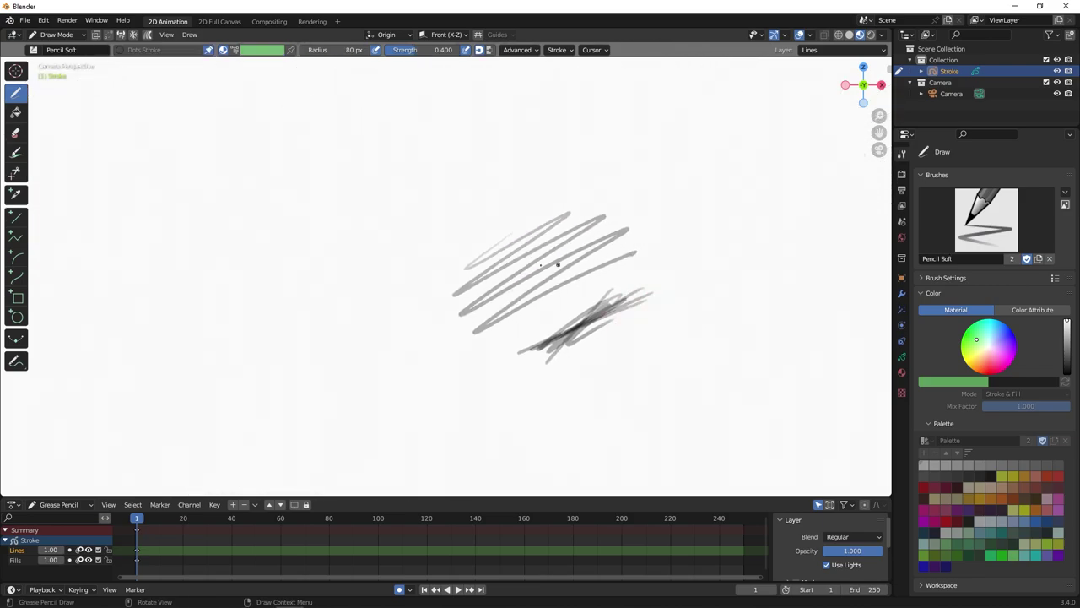
# Step: With the Pen brush, draw a large oval around the brush sample strokes and a small zigzag inside its upper part
pyautogui.click(33, 50)
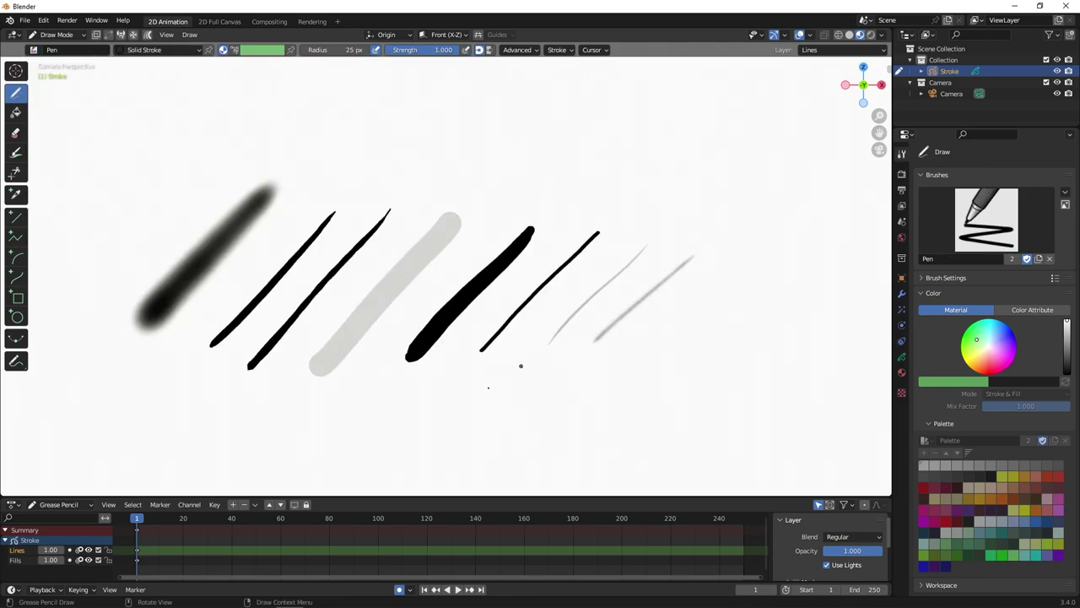
pyautogui.moveTo(438, 413)
pyautogui.mouseDown()
pyautogui.moveTo(92, 230)
pyautogui.moveTo(319, 410)
pyautogui.mouseUp()
pyautogui.click(36, 50)
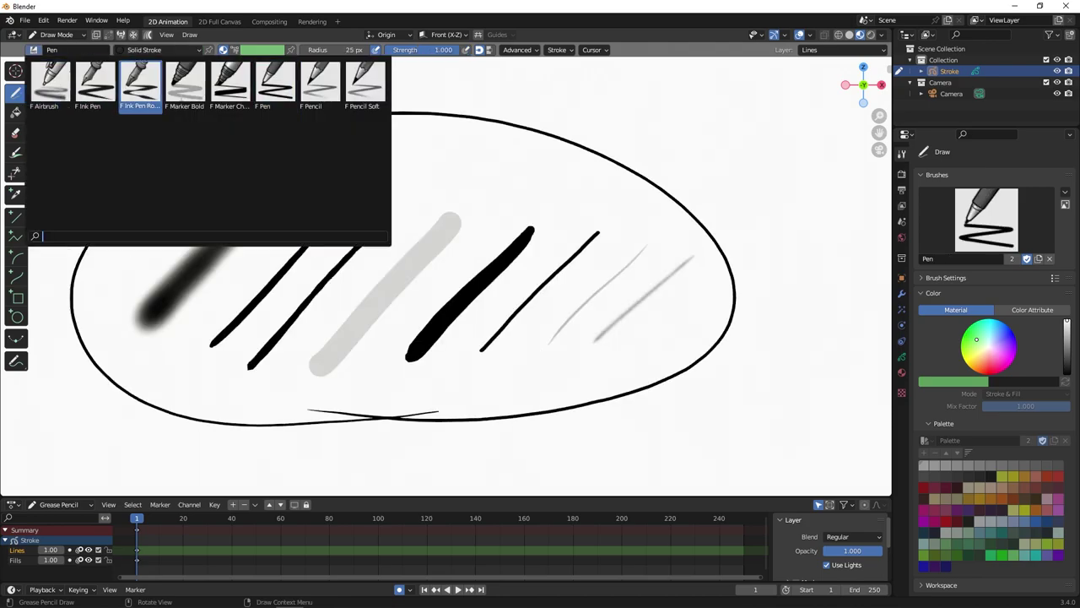
pyautogui.scroll(2, 570, 120)
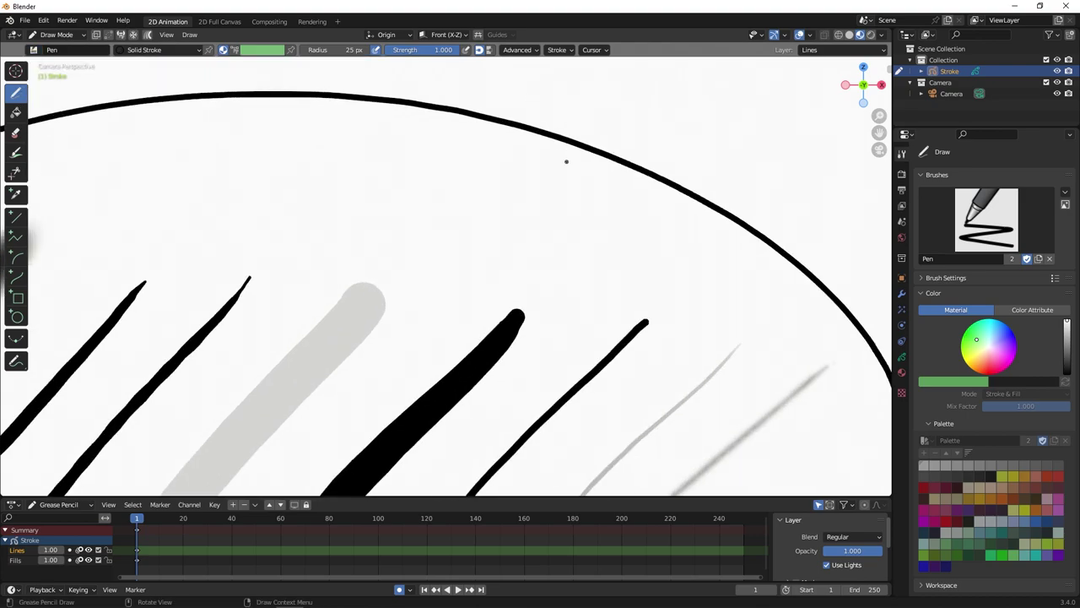
pyautogui.moveTo(365, 161)
pyautogui.mouseDown()
pyautogui.moveTo(462, 178)
pyautogui.moveTo(573, 253)
pyautogui.moveTo(656, 286)
pyautogui.mouseUp()
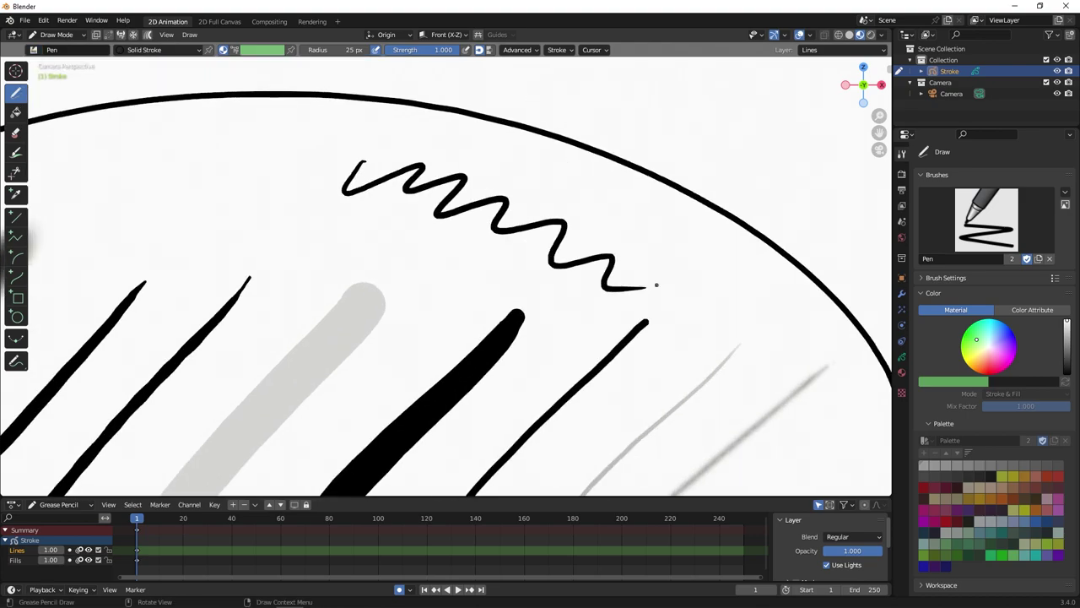
# Step: Draw freehand loops in the empty area beside the large oval with the Pen brush, and undo them
pyautogui.moveTo(670, 248)
pyautogui.mouseDown()
pyautogui.moveTo(597, 218)
pyautogui.moveTo(545, 229)
pyautogui.moveTo(553, 360)
pyautogui.mouseUp()
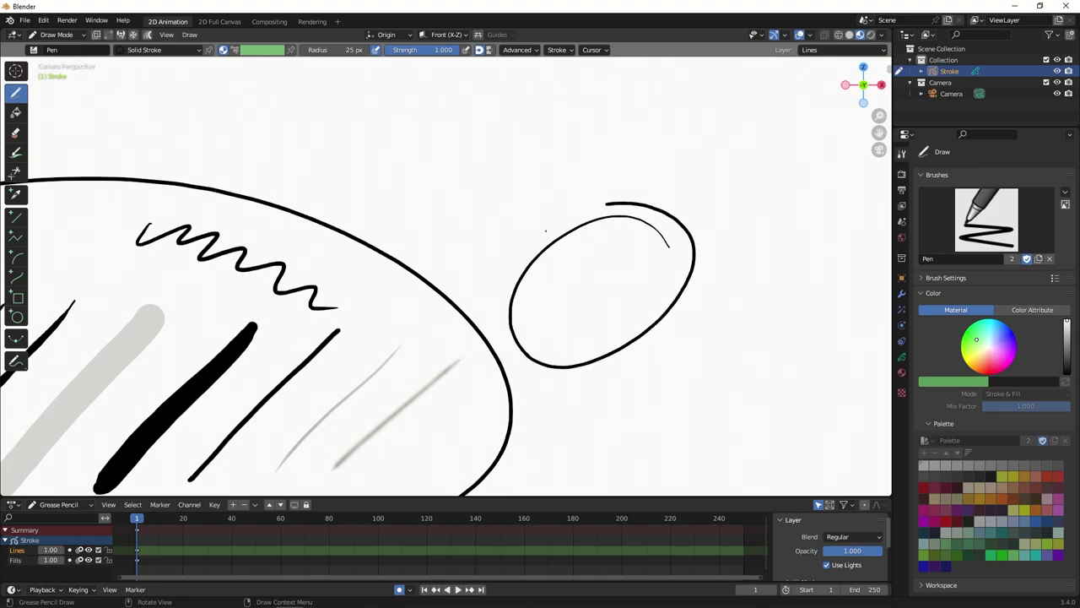
pyautogui.hotkey('ctrl', 'z')
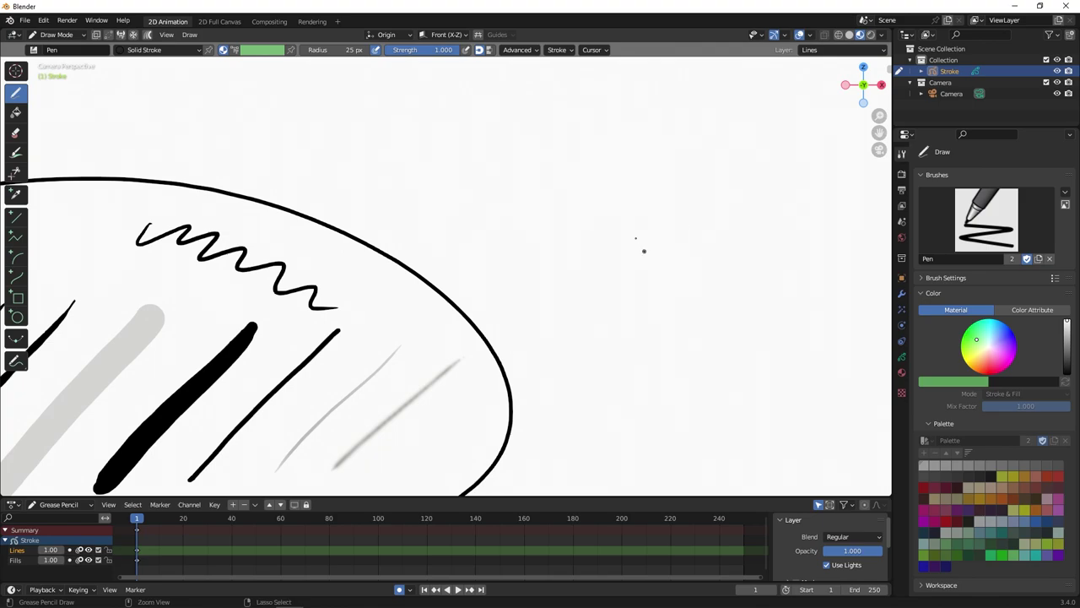
pyautogui.moveTo(620, 183)
pyautogui.mouseDown()
pyautogui.moveTo(653, 278)
pyautogui.moveTo(748, 314)
pyautogui.mouseUp()
pyautogui.hotkey('ctrl', 'z')
# Step: With the Pen brush at a 189 px radius, draw an arrow pointing at the radius setting and a thick scribble below it
pyautogui.moveTo(308, 151)
pyautogui.mouseDown()
pyautogui.moveTo(374, 76)
pyautogui.moveTo(381, 117)
pyautogui.mouseUp()
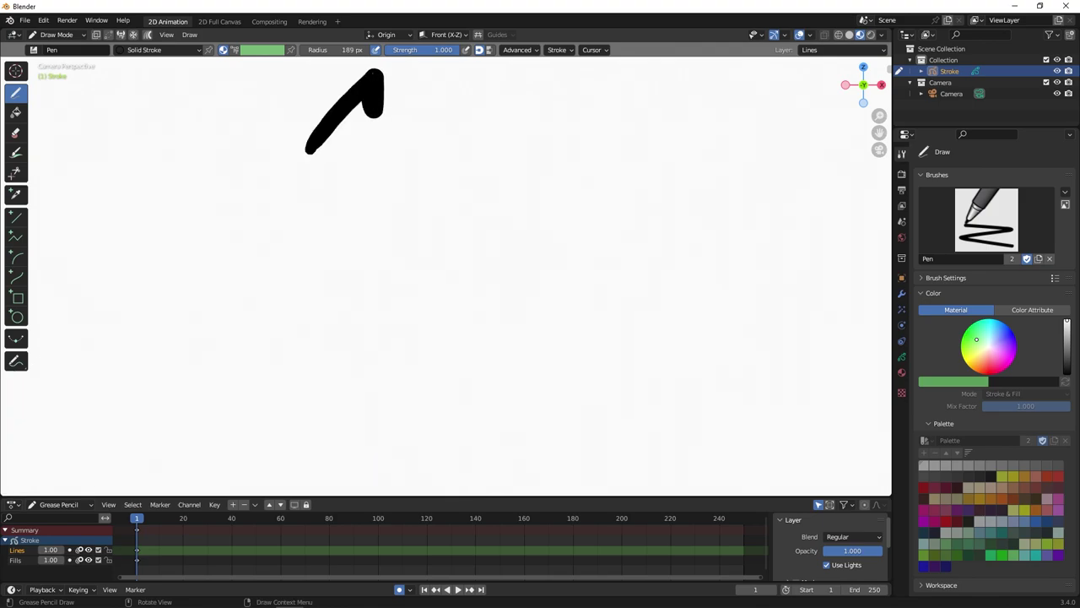
pyautogui.moveTo(375, 69); pyautogui.dragTo(322, 85)
pyautogui.moveTo(281, 300); pyautogui.dragTo(419, 320)
# Step: Reduce the brush radius to 88 px for a thinner black zigzag, and lower the strength for a faint grey zigzag above it
pyautogui.moveTo(346, 50); pyautogui.dragTo(291, 61)
pyautogui.moveTo(559, 272); pyautogui.dragTo(648, 359)
pyautogui.moveTo(430, 53); pyautogui.dragTo(407, 53)
pyautogui.moveTo(516, 156)
pyautogui.mouseDown()
pyautogui.moveTo(567, 222)
pyautogui.moveTo(744, 292)
pyautogui.mouseUp()
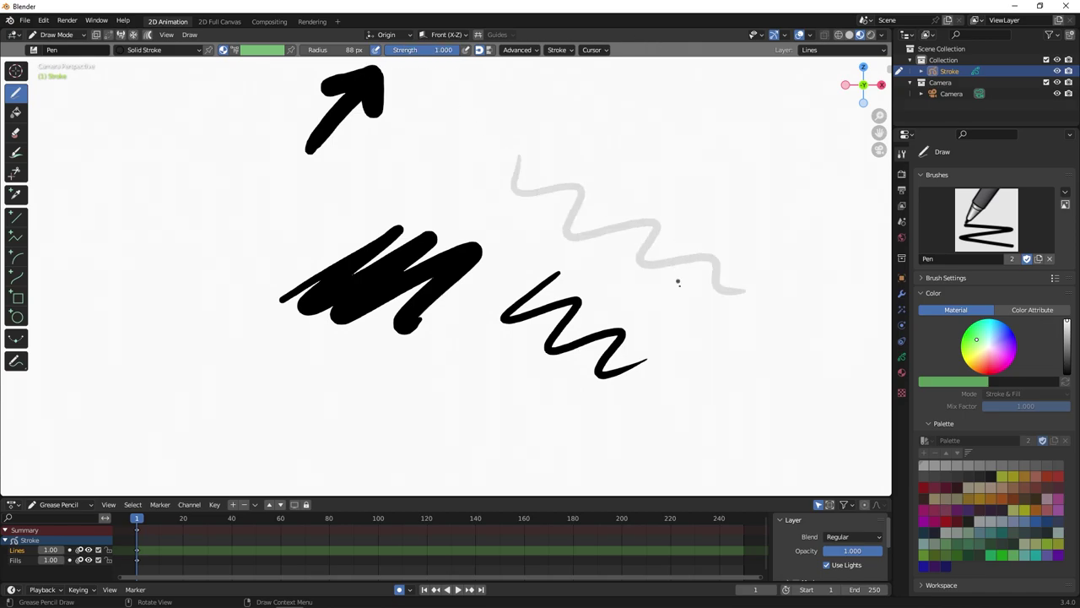
# Step: Try interactive brush resizing with test scribbles at radii of 46 px and 86 px, and undo both scribbles
pyautogui.press('f')
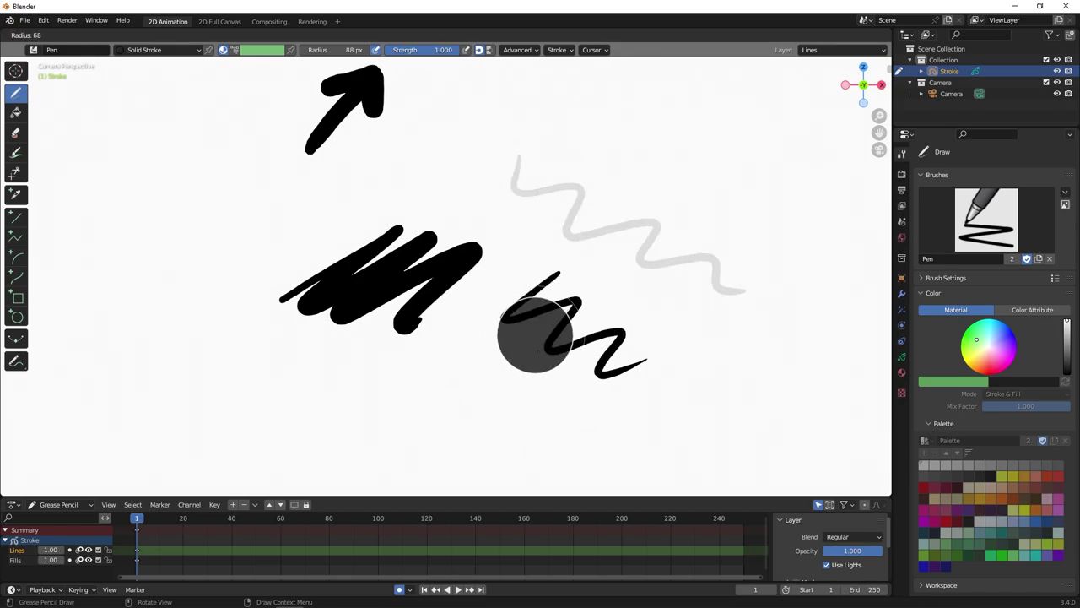
pyautogui.click(507, 341)
pyautogui.moveTo(399, 390); pyautogui.dragTo(535, 414)
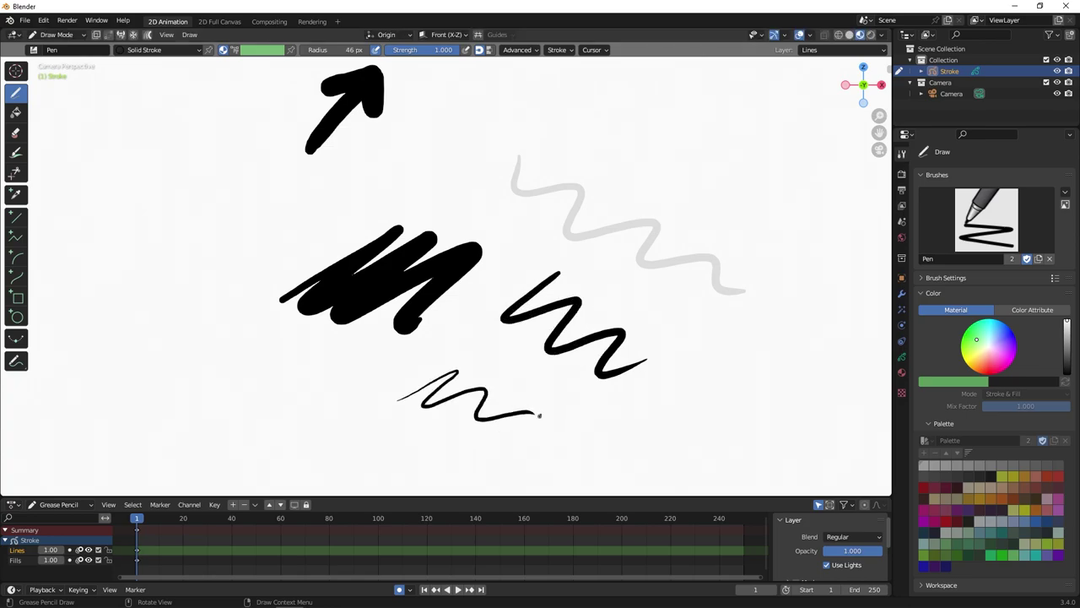
pyautogui.hotkey('ctrl', 'z')
pyautogui.press('f')
pyautogui.click(511, 383)
pyautogui.moveTo(454, 382); pyautogui.dragTo(497, 397)
pyautogui.hotkey('ctrl', 'z')
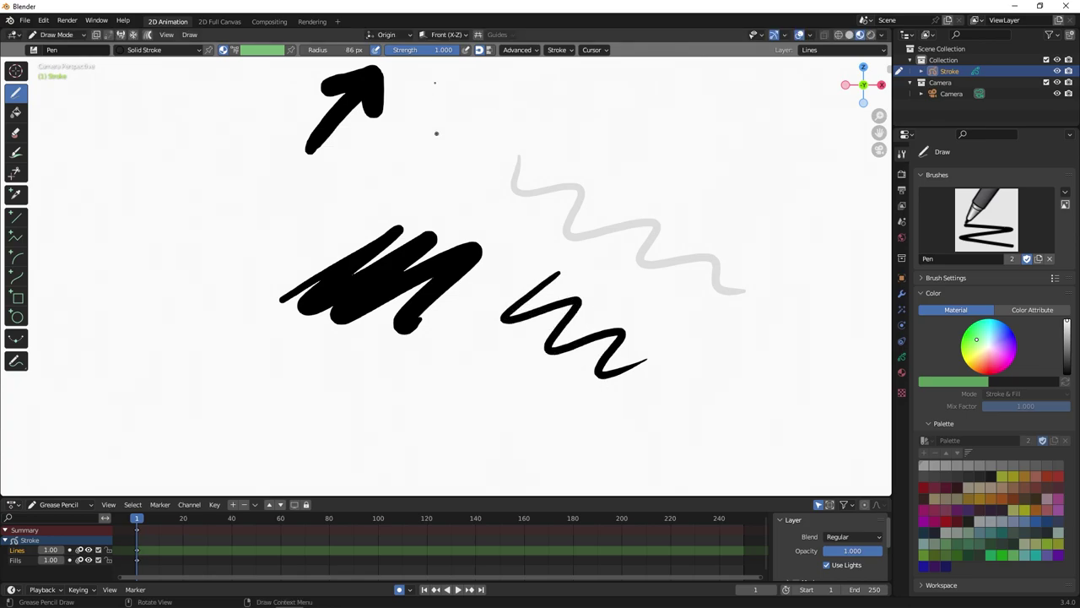
# Step: Change the Pen brush radius through its numeric setting and try the new size on the canvas
pyautogui.click(345, 49)
pyautogui.write('8')
pyautogui.press('Return')
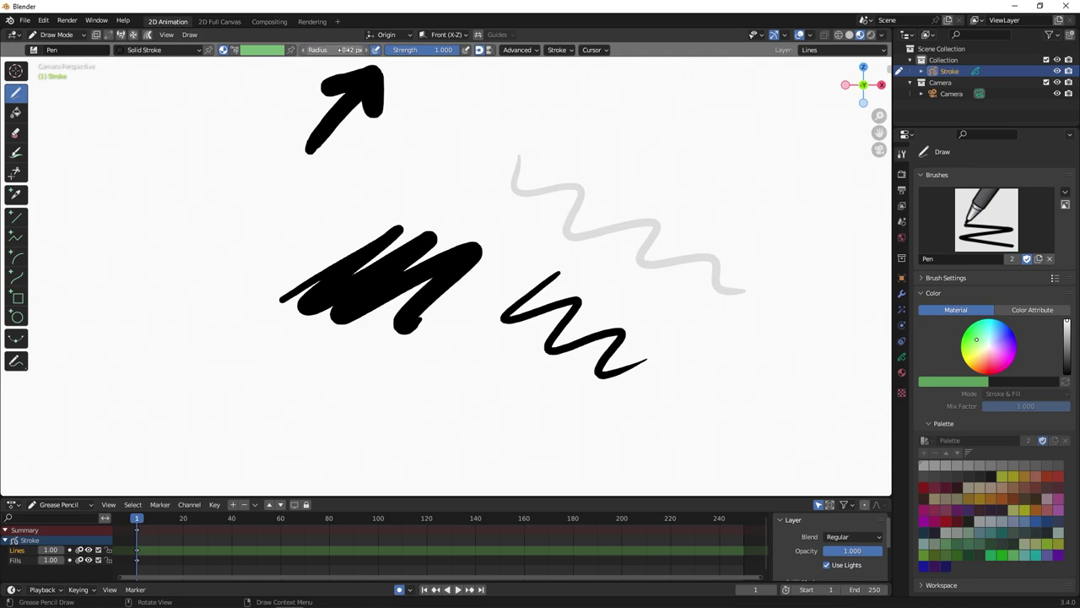
pyautogui.moveTo(379, 333); pyautogui.dragTo(502, 362)
# Step: Draw two diagonal Pen strokes, temporarily erase the middle of the upper one, and draw an arrow pointing at the erased part
pyautogui.moveTo(258, 356); pyautogui.dragTo(595, 165)
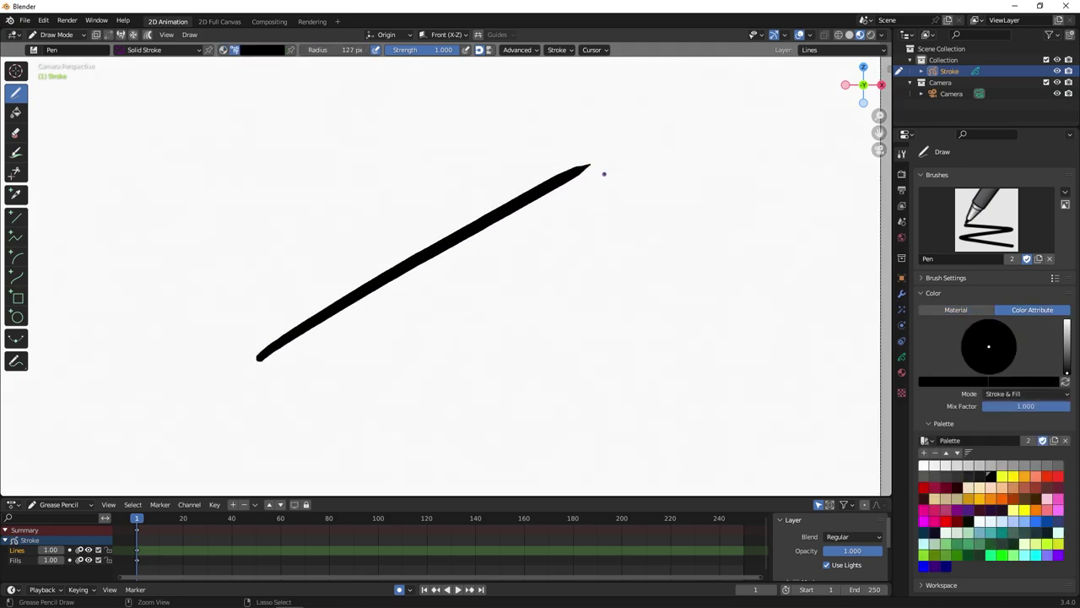
pyautogui.keyDown('ctrl'); pyautogui.moveTo(603, 174); pyautogui.dragTo(363, 296); pyautogui.keyUp('ctrl')
pyautogui.moveTo(330, 425); pyautogui.dragTo(658, 226)
pyautogui.moveTo(410, 168); pyautogui.dragTo(436, 184)
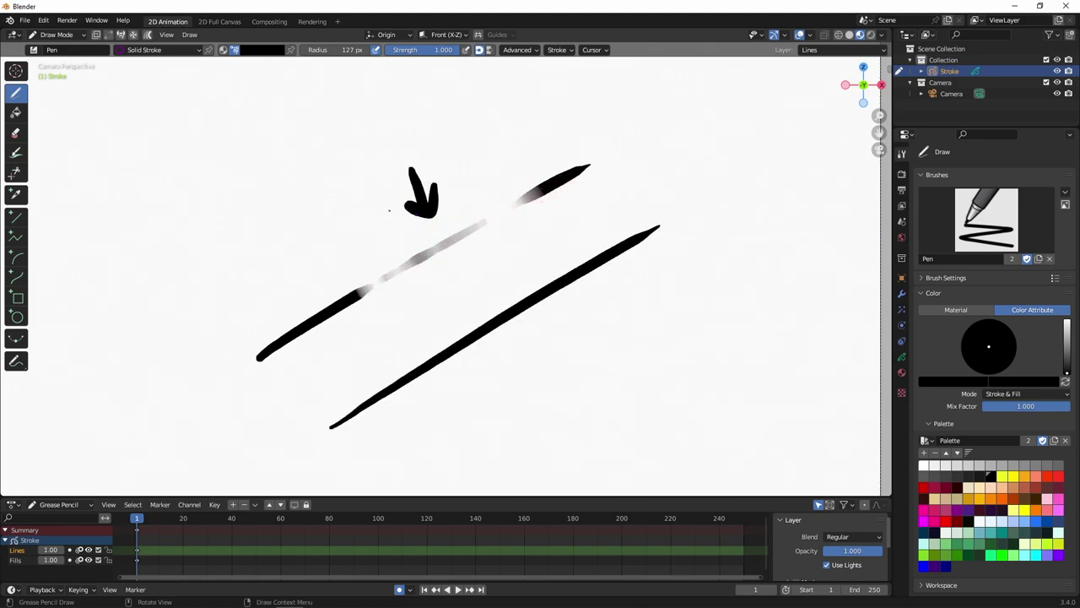
# Step: Choose the Erase tool with the Eraser Point brush and erase the upper part of the remaining diagonal stroke
pyautogui.click(16, 133)
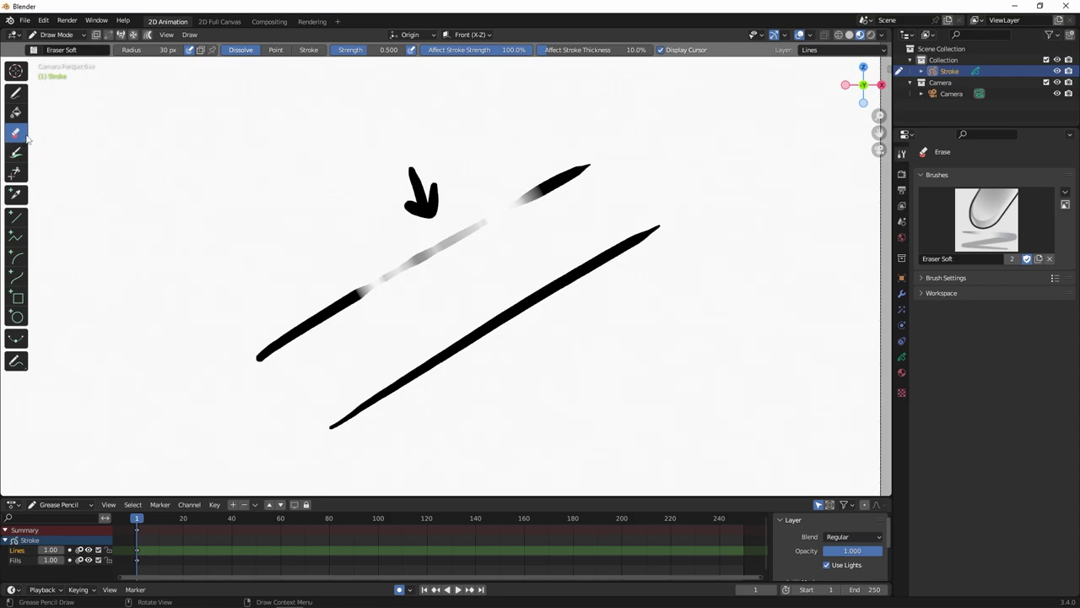
pyautogui.doubleClick(74, 51)
pyautogui.click(35, 50)
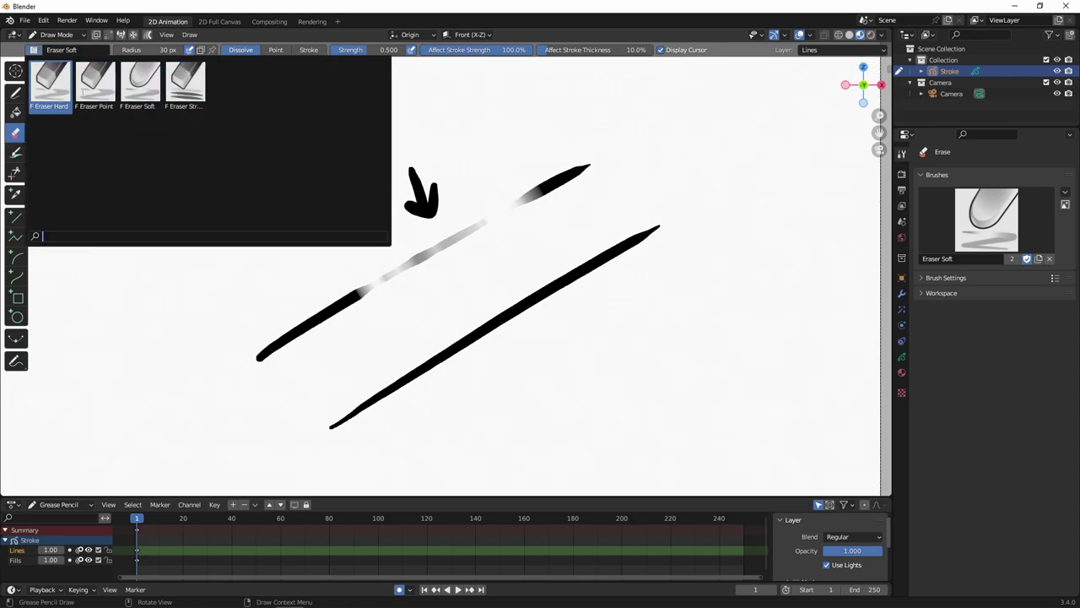
pyautogui.click(95, 84)
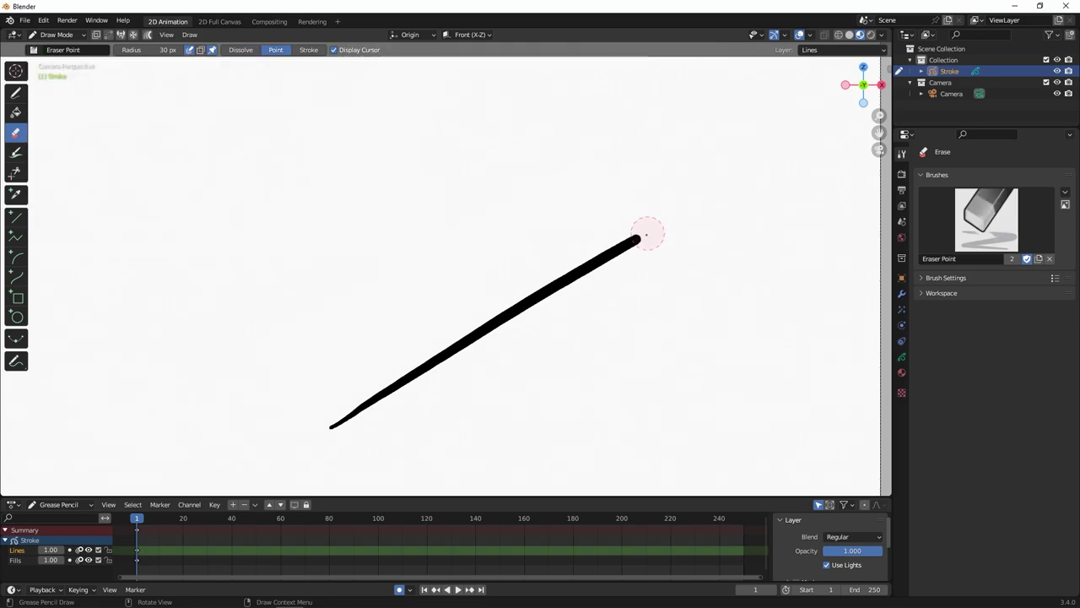
pyautogui.moveTo(639, 234); pyautogui.dragTo(554, 292)
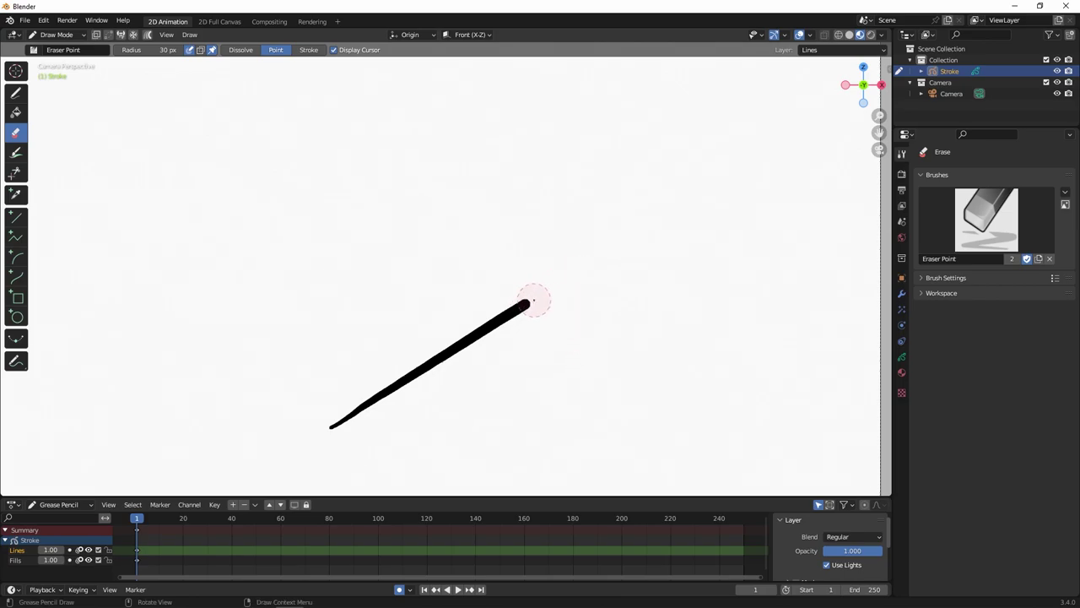
pyautogui.moveTo(535, 301); pyautogui.dragTo(480, 335)
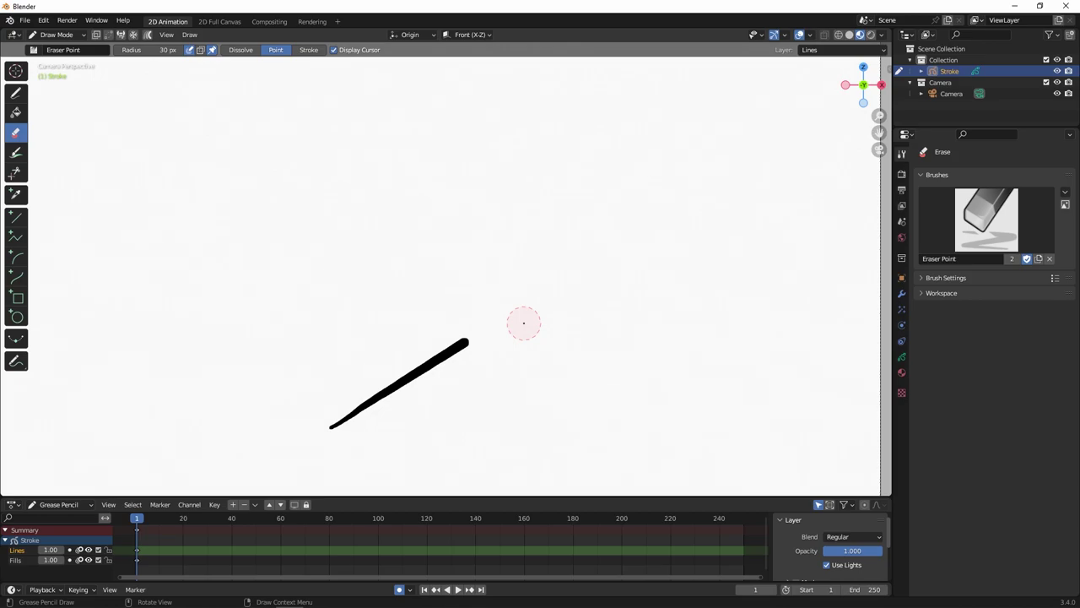
# Step: Examine the stroke's points in Edit Mode and delete points from its thick upper end
pyautogui.press('Tab')
pyautogui.press('a')
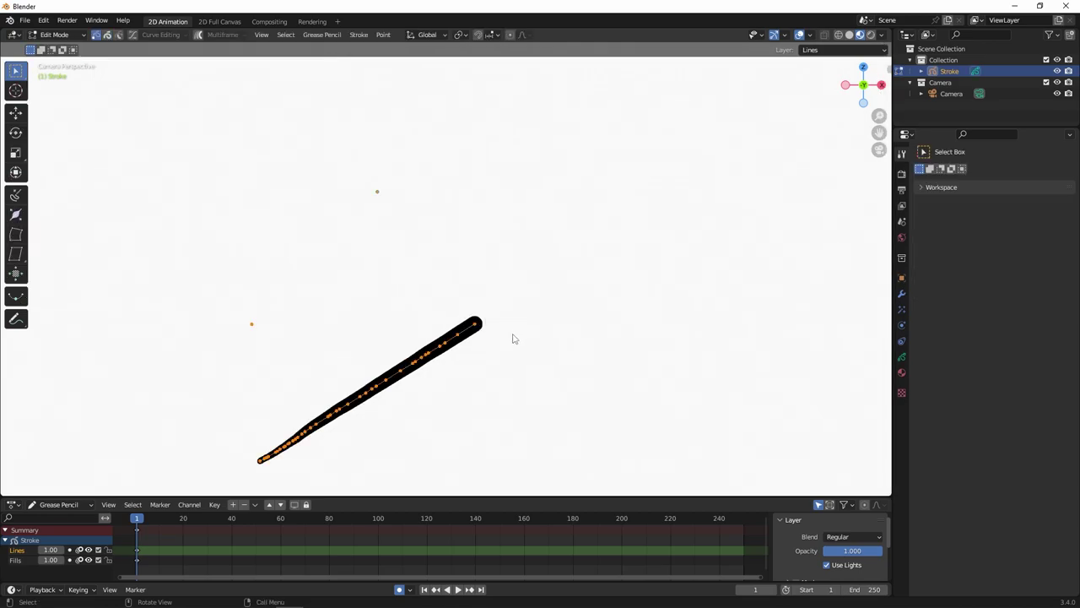
pyautogui.press('g')
pyautogui.scroll(2, 643, 271)
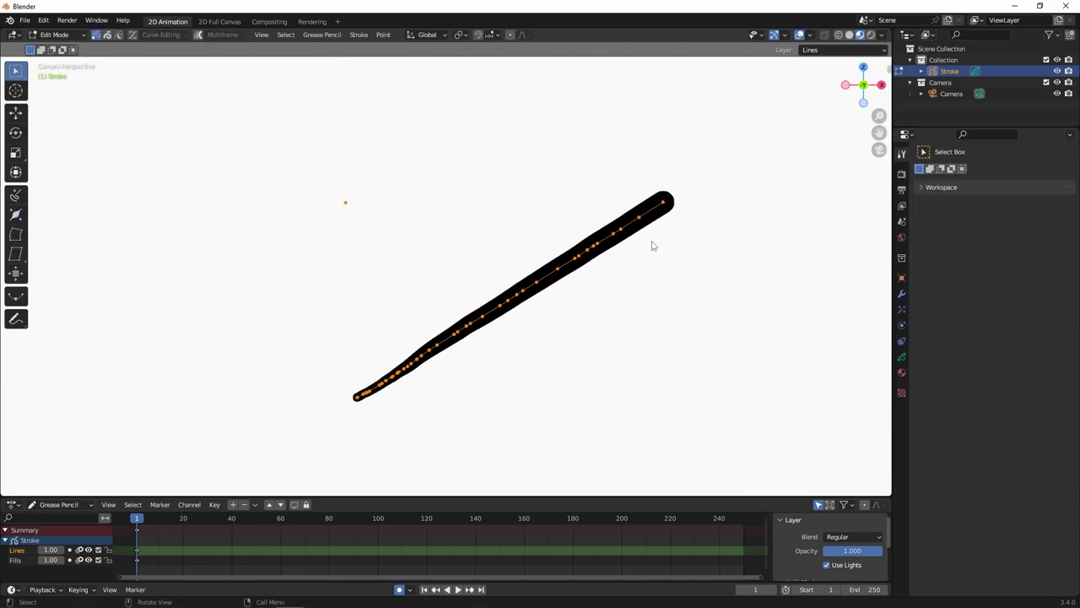
pyautogui.keyDown('shift'); pyautogui.moveTo(648, 220); pyautogui.dragTo(632, 226, button='middle'); pyautogui.keyUp('shift')
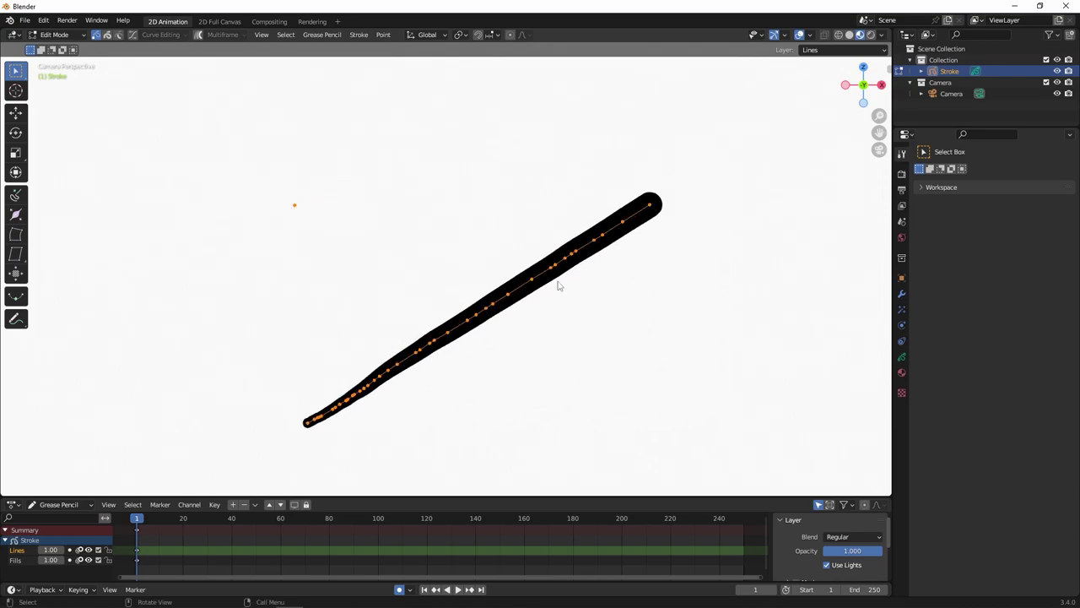
pyautogui.click(641, 200)
pyautogui.press('x')
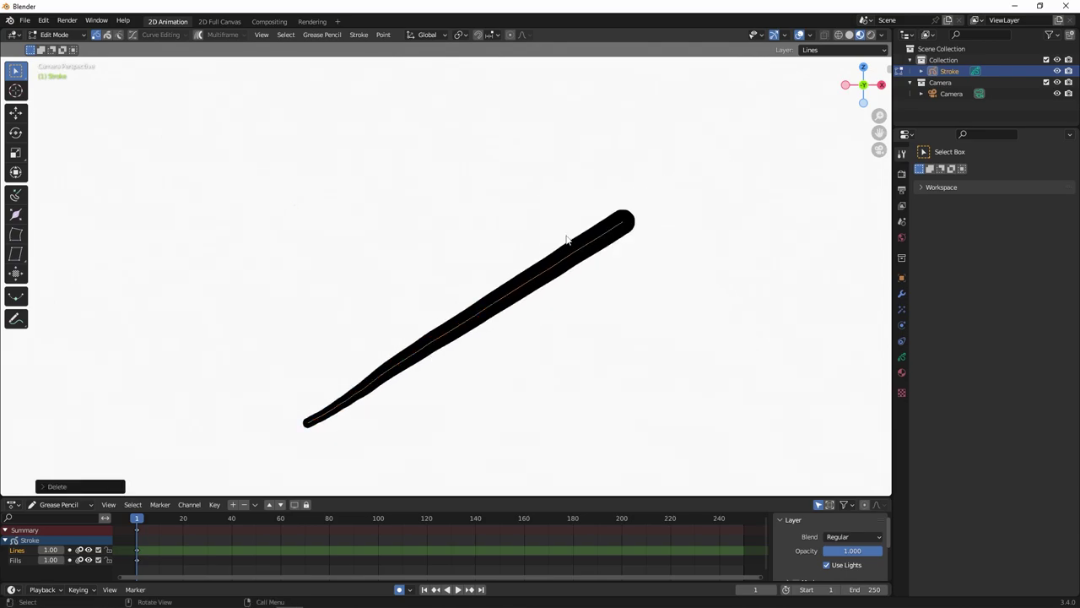
pyautogui.moveTo(618, 205); pyautogui.dragTo(650, 230)
pyautogui.press('x')
# Step: Extrude the stroke's end point twice to lengthen it diagonally upward, and erase its upper portion in Draw Mode with Eraser Point
pyautogui.press('e')
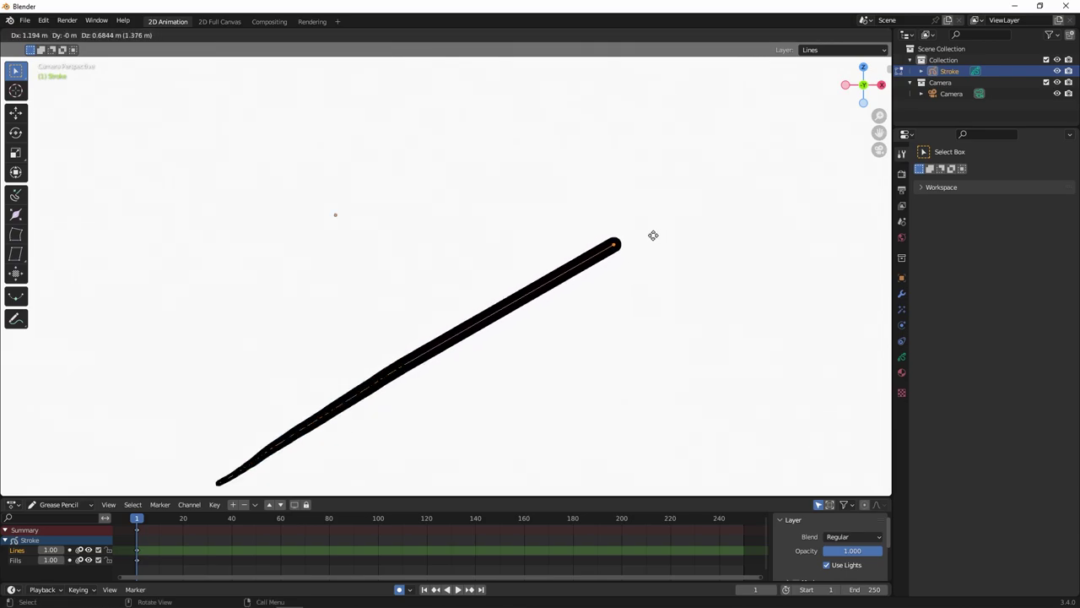
pyautogui.click(591, 269)
pyautogui.press('e')
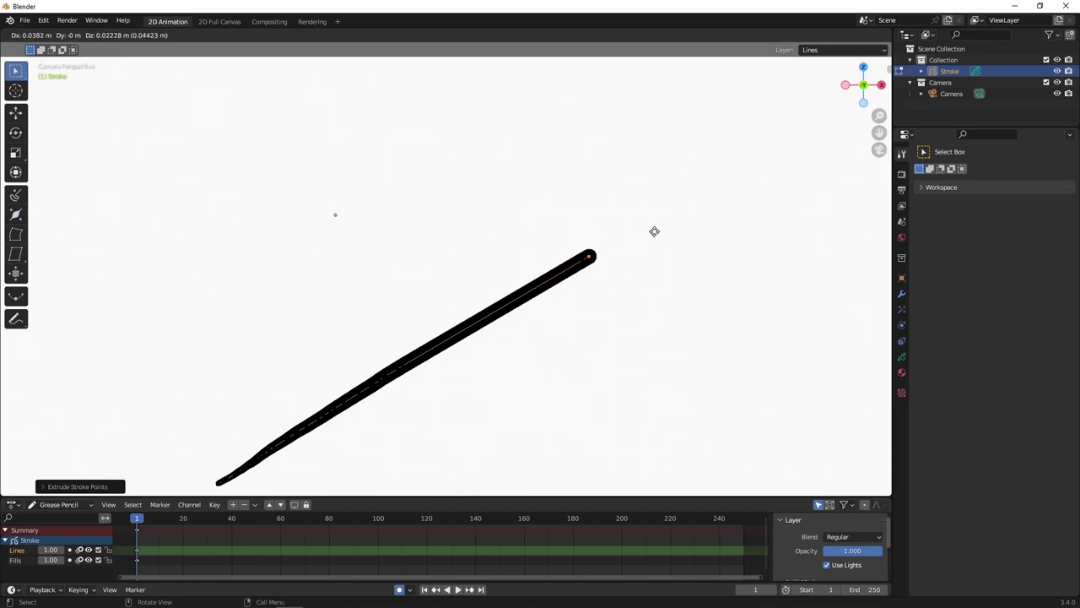
pyautogui.click(823, 142)
pyautogui.hotkey('ctrl', 'Tab')
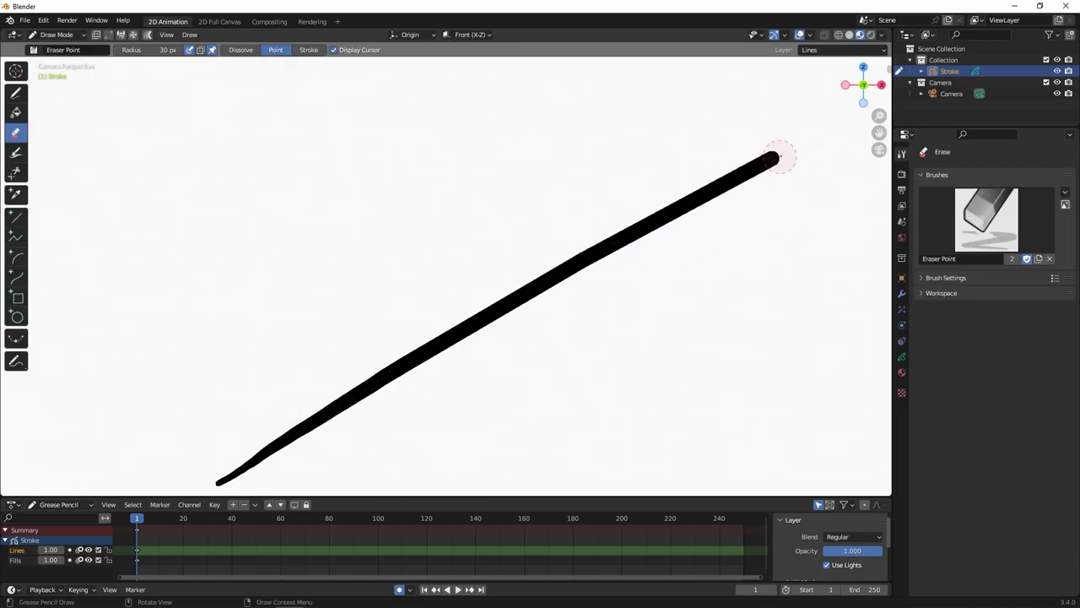
pyautogui.moveTo(776, 157); pyautogui.dragTo(407, 366)
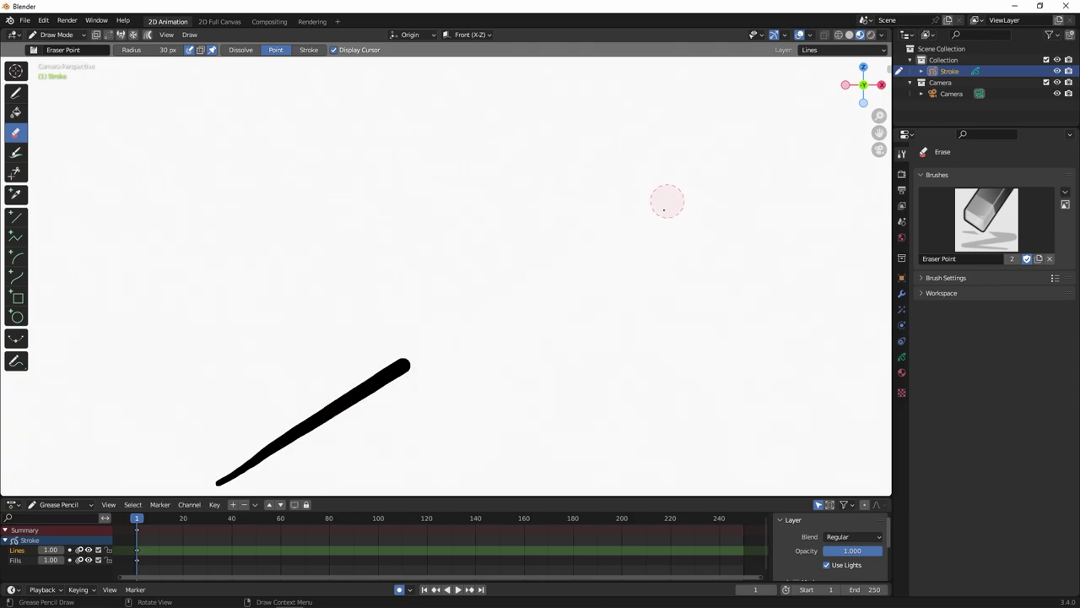
# Step: In Edit Mode, repeatedly extrude the shortened stroke's end point into a zigzag that rises, turns, and curves back below
pyautogui.hotkey('ctrl', 'Tab')
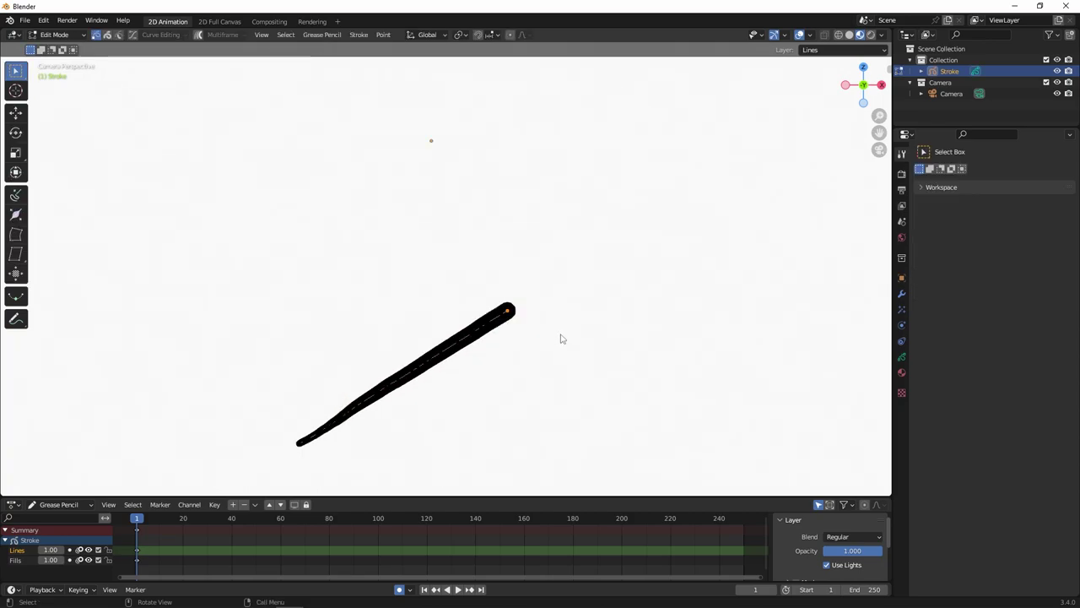
pyautogui.press('e')
pyautogui.click(596, 304)
pyautogui.press('e')
pyautogui.click(601, 257)
pyautogui.press('e')
pyautogui.click(682, 287)
pyautogui.press('e')
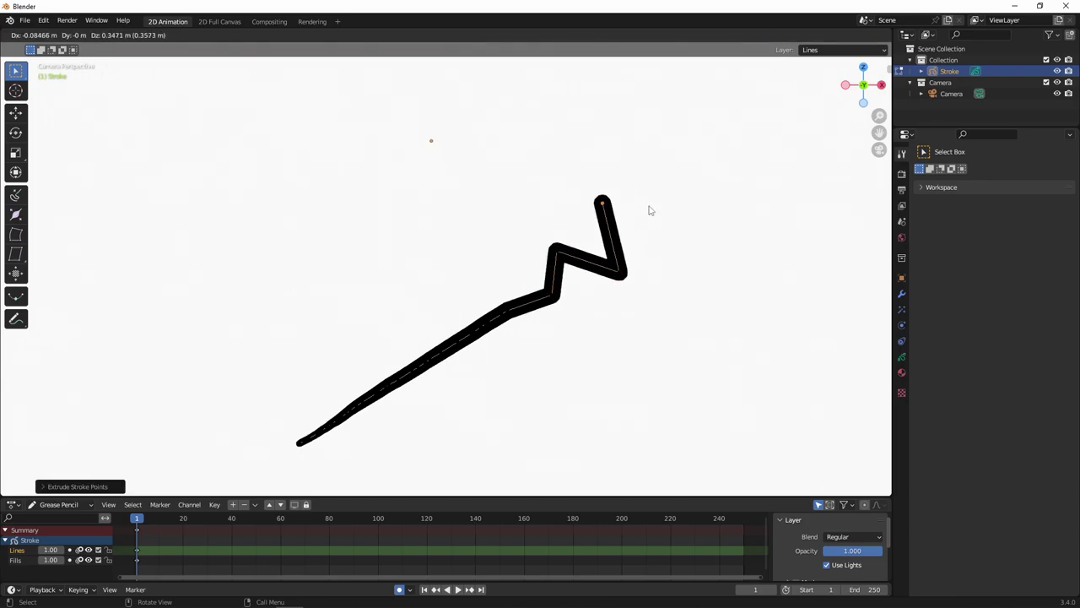
pyautogui.click(649, 210)
pyautogui.press('e')
pyautogui.click(722, 161)
pyautogui.press('e')
pyautogui.click(796, 132)
pyautogui.press('e')
pyautogui.click(867, 283)
pyautogui.press('e')
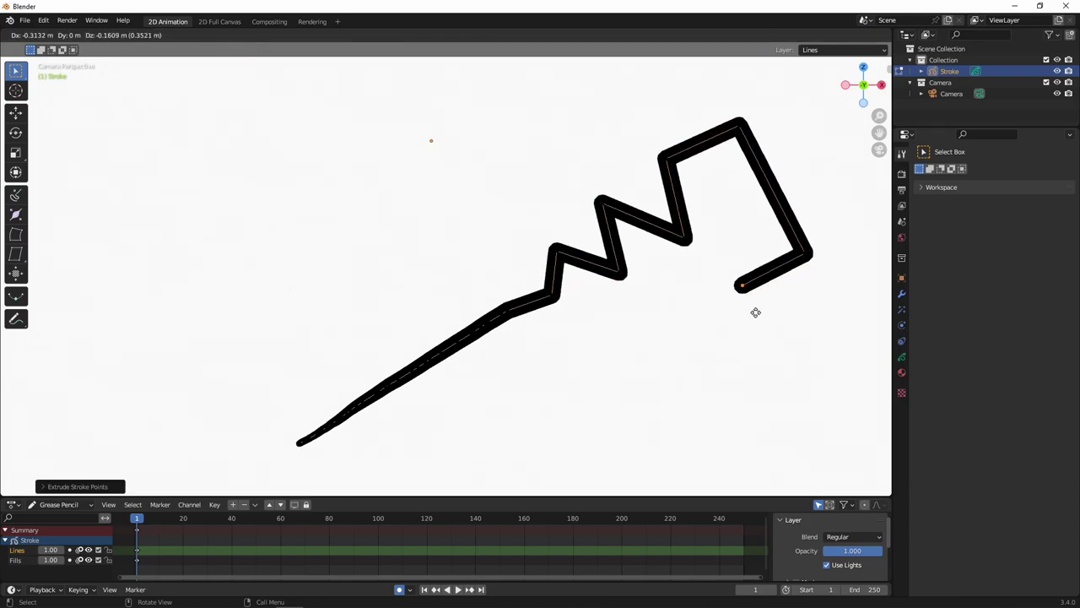
pyautogui.click(610, 396)
pyautogui.click(498, 382)
pyautogui.press('e')
pyautogui.click(542, 466)
pyautogui.press('e')
pyautogui.click(754, 371)
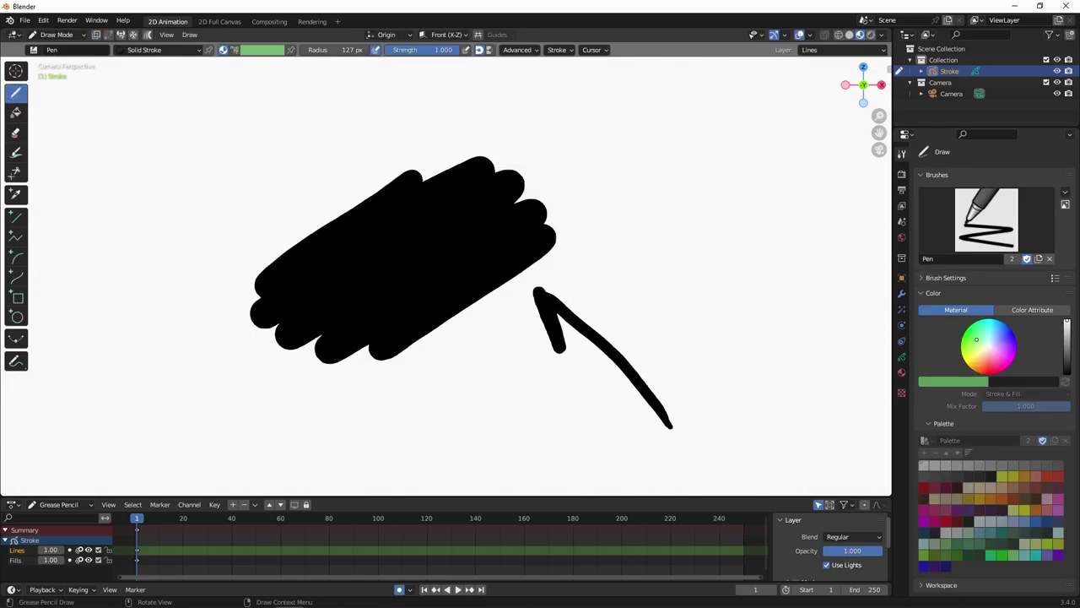
# Step: Draw arrows pointing at the thick black scribble and at the brush colour swatch, and undo them
pyautogui.moveTo(537, 289); pyautogui.dragTo(555, 362)
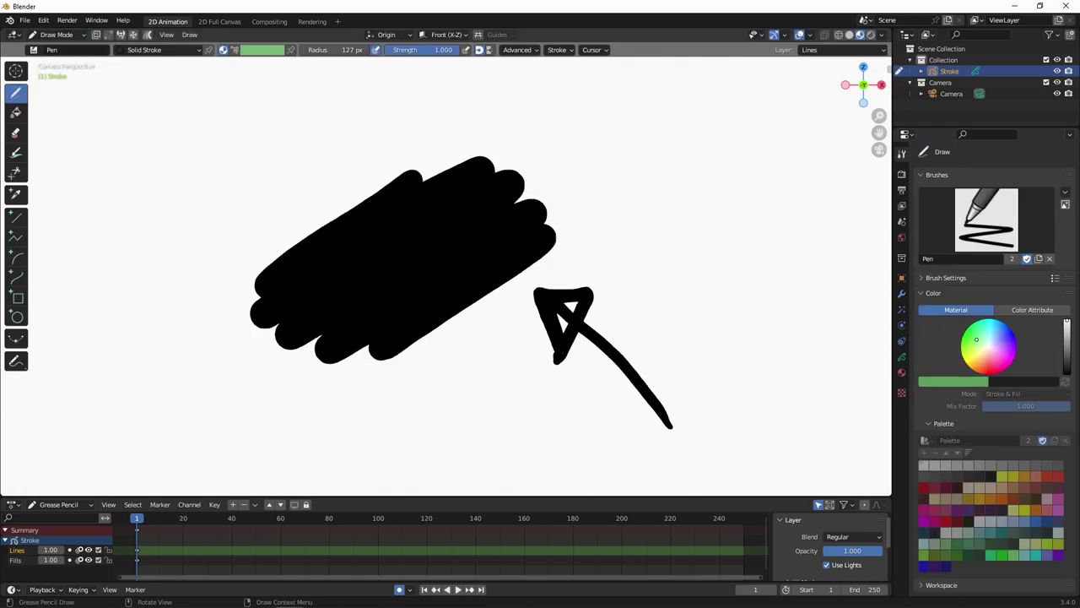
pyautogui.hotkey('ctrl', 'z')
pyautogui.hotkey('ctrl', 'z')
pyautogui.moveTo(253, 147); pyautogui.dragTo(261, 73)
pyautogui.moveTo(261, 74)
pyautogui.mouseDown()
pyautogui.moveTo(275, 107)
pyautogui.moveTo(239, 99)
pyautogui.mouseUp()
pyautogui.hotkey('ctrl', 'z')
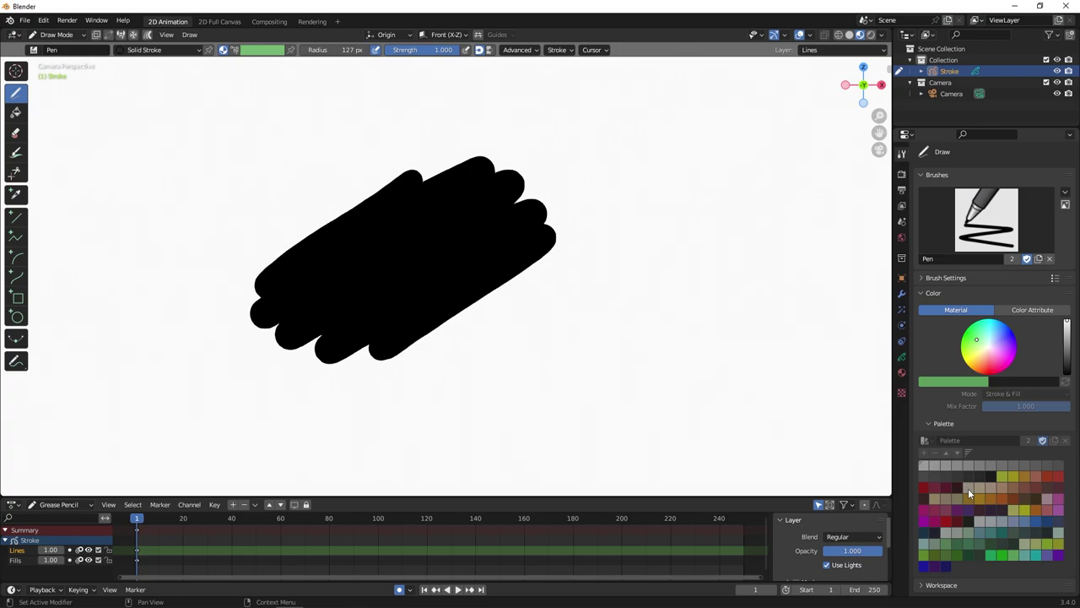
pyautogui.moveTo(676, 205)
pyautogui.mouseDown()
pyautogui.moveTo(603, 234)
pyautogui.moveTo(621, 238)
pyautogui.mouseUp()
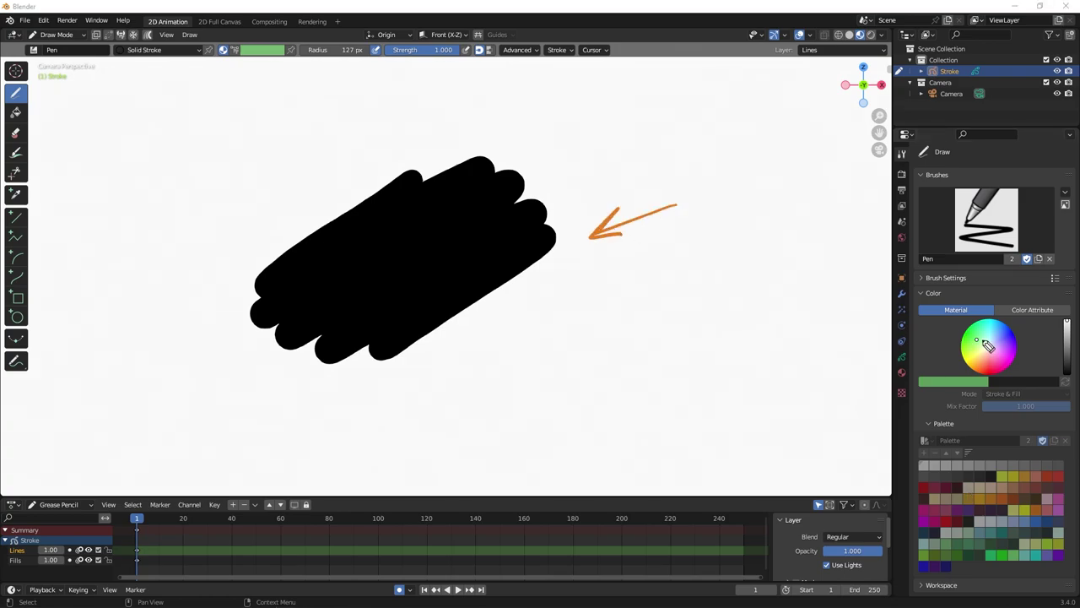
pyautogui.moveTo(977, 342)
pyautogui.mouseDown()
pyautogui.moveTo(1046, 351)
pyautogui.moveTo(954, 268)
pyautogui.moveTo(890, 357)
pyautogui.moveTo(951, 334)
pyautogui.moveTo(950, 350)
pyautogui.moveTo(955, 329)
pyautogui.mouseUp()
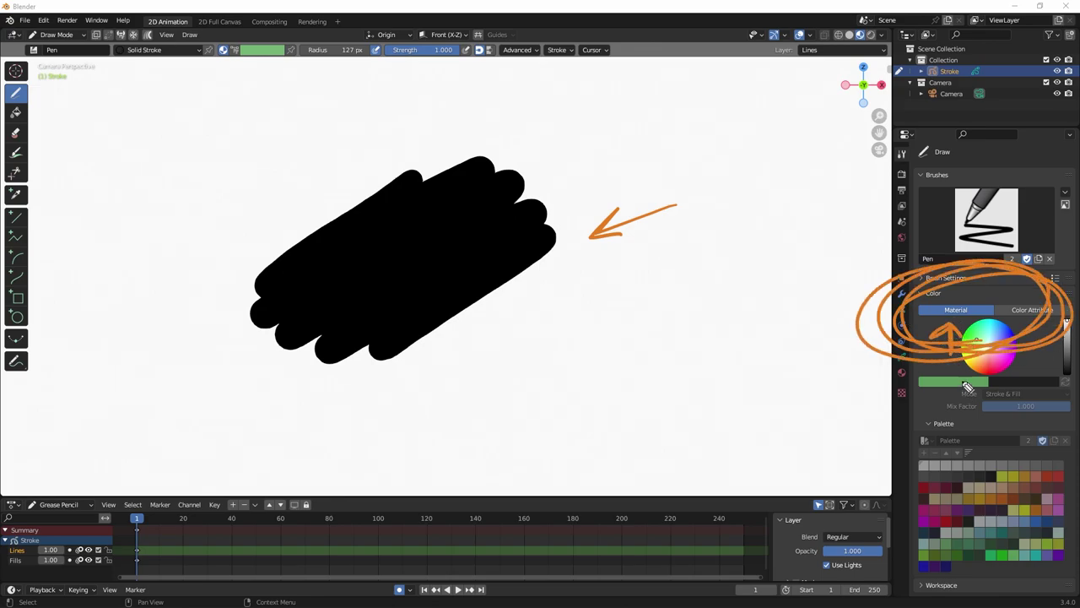
# Step: From the stroke's material settings, draw an open black circle with Solid Stroke and an open red one with Squares Stroke
pyautogui.press('Escape')
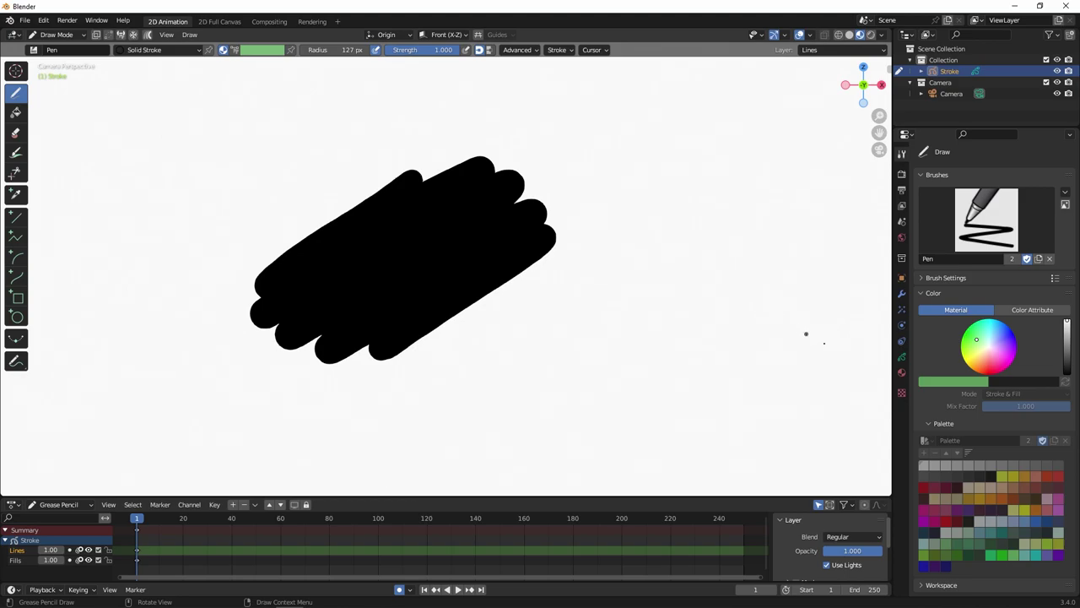
pyautogui.click(901, 373)
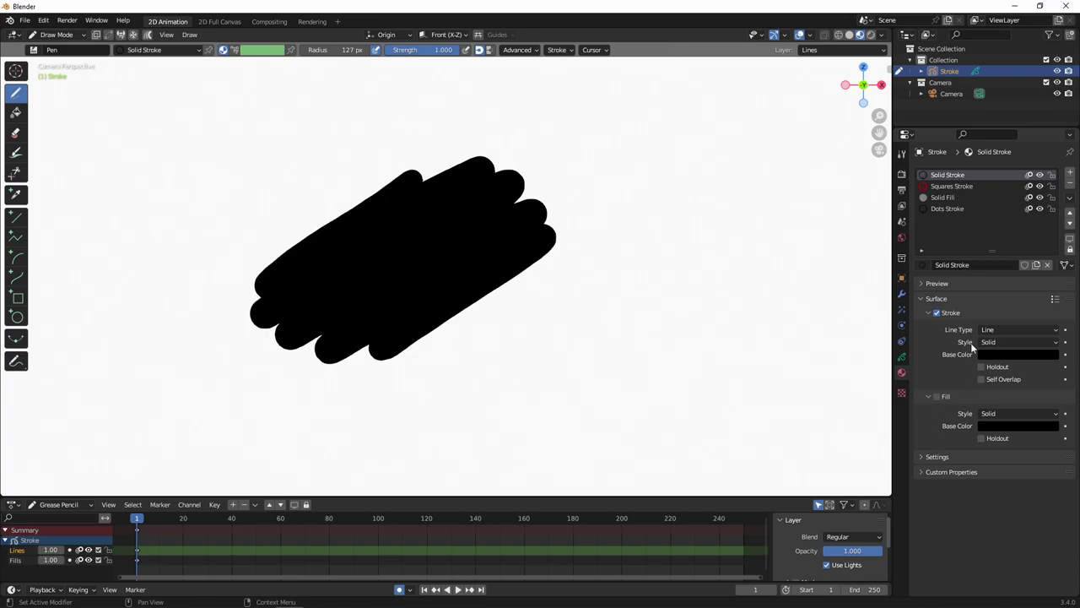
pyautogui.moveTo(586, 403)
pyautogui.mouseDown()
pyautogui.moveTo(607, 422)
pyautogui.moveTo(586, 421)
pyautogui.mouseUp()
pyautogui.click(952, 186)
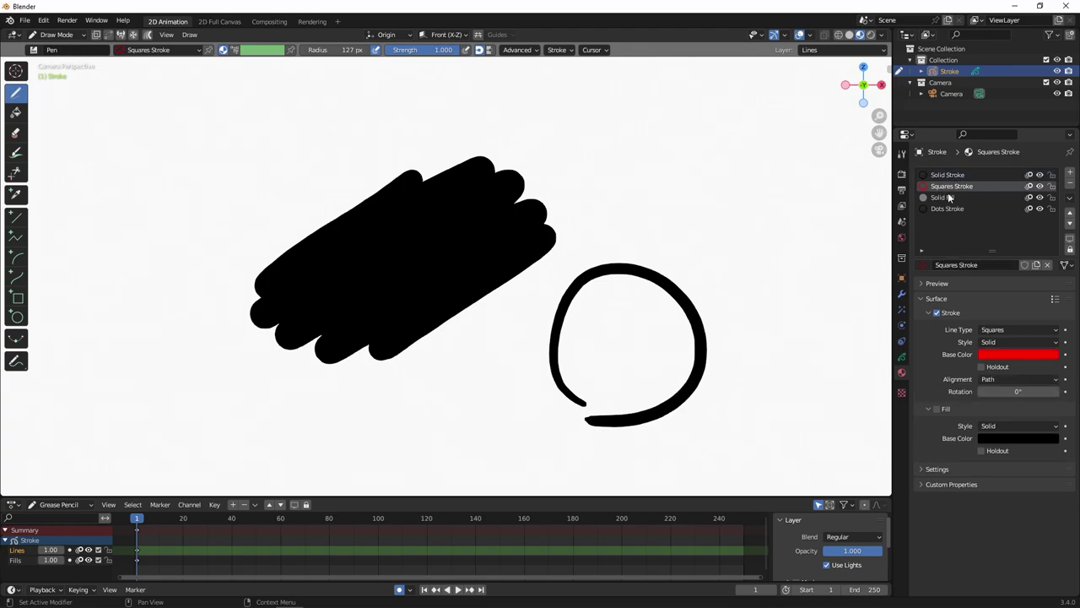
pyautogui.moveTo(677, 213)
pyautogui.mouseDown()
pyautogui.moveTo(789, 142)
pyautogui.moveTo(691, 226)
pyautogui.mouseUp()
# Step: Draw a filled grey circle with the Solid Fill material, and try a stroke with Dots Stroke
pyautogui.click(943, 197)
pyautogui.moveTo(802, 446)
pyautogui.mouseDown()
pyautogui.moveTo(735, 435)
pyautogui.moveTo(862, 396)
pyautogui.moveTo(806, 445)
pyautogui.mouseUp()
pyautogui.click(947, 209)
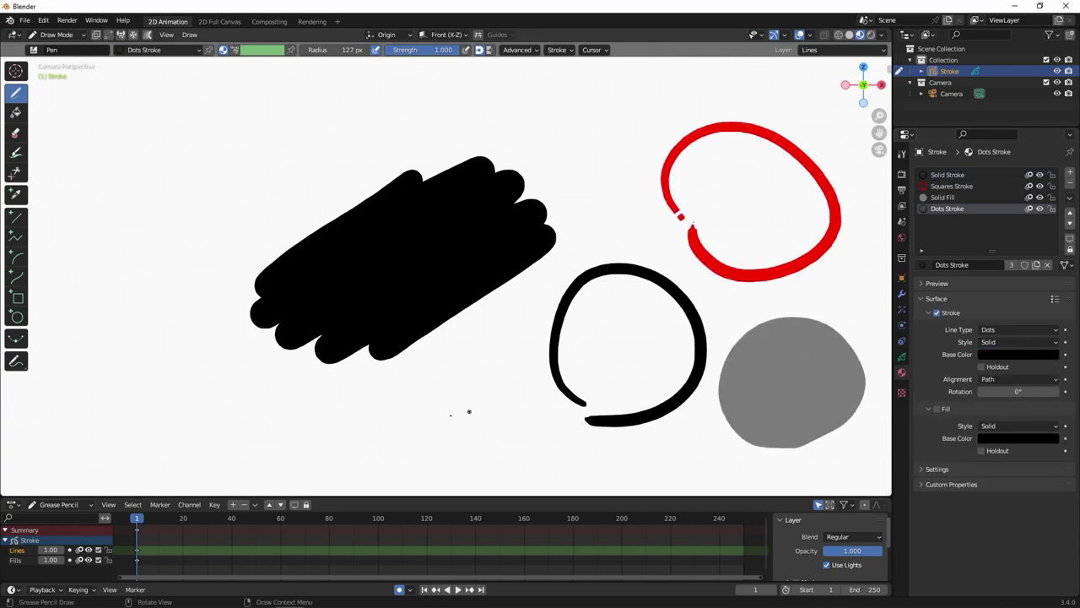
pyautogui.moveTo(411, 422)
pyautogui.mouseDown()
pyautogui.moveTo(535, 424)
pyautogui.moveTo(449, 449)
pyautogui.mouseUp()
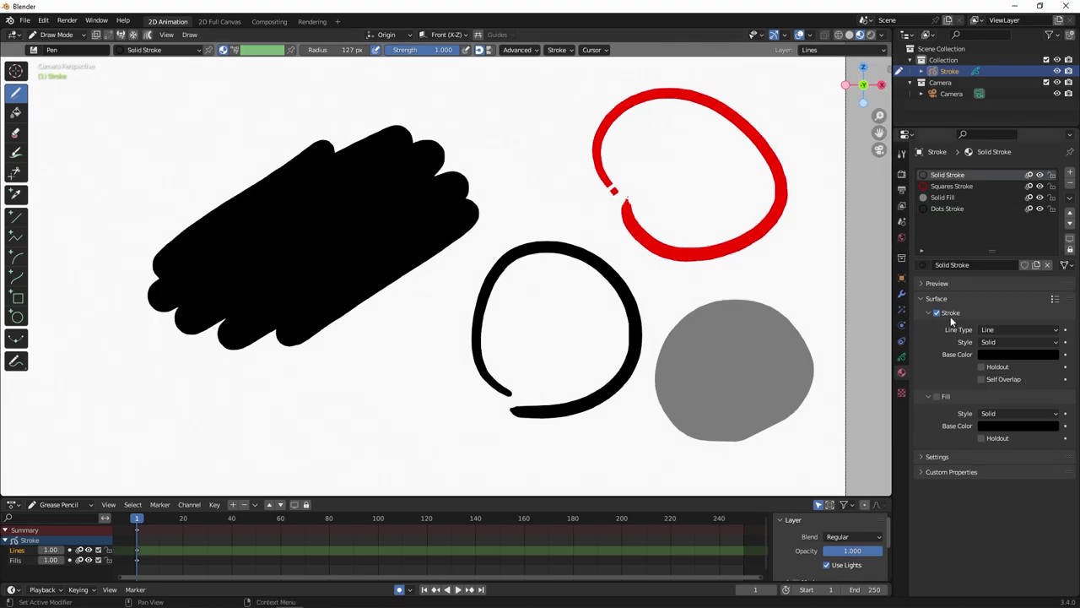
# Step: Draw two curved strokes with Solid Stroke while turning its Fill on and off, and set its stroke style to Texture
pyautogui.moveTo(209, 424); pyautogui.dragTo(393, 440)
pyautogui.click(937, 396)
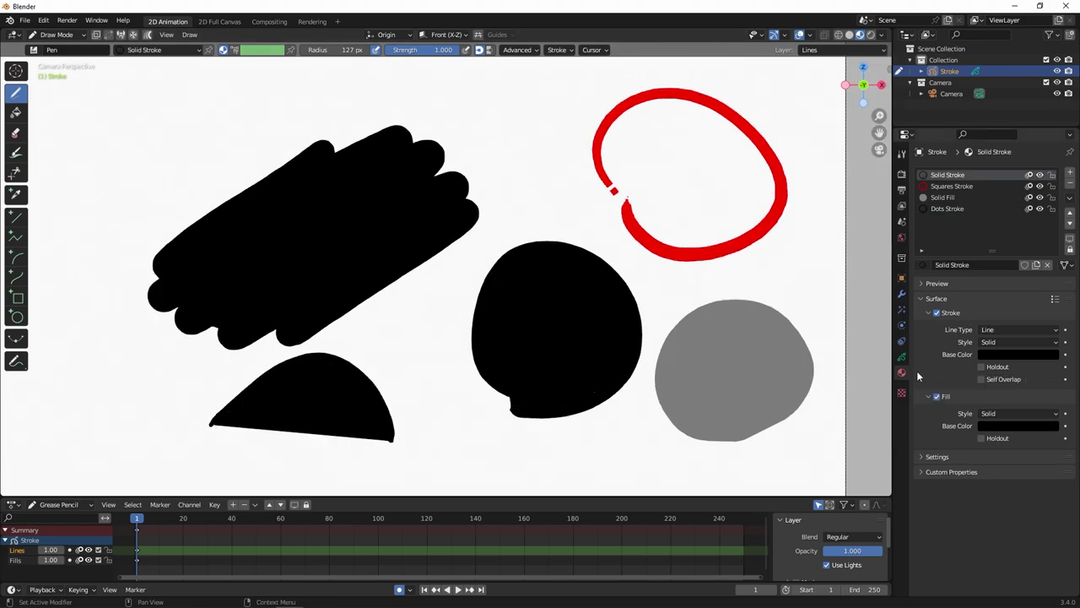
pyautogui.moveTo(480, 120); pyautogui.dragTo(555, 181)
pyautogui.click(937, 396)
pyautogui.click(1013, 341)
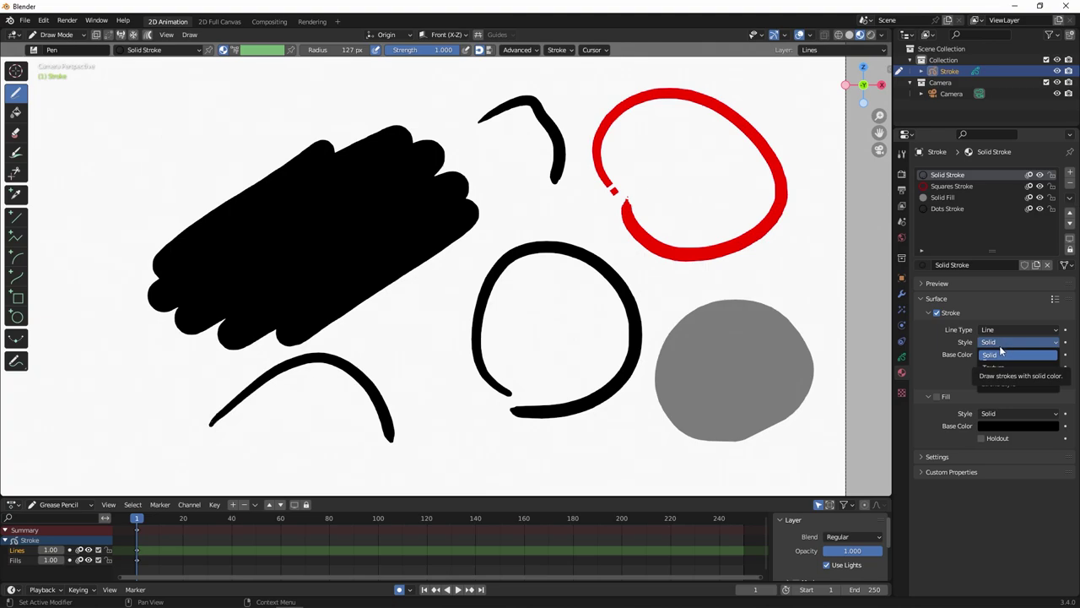
pyautogui.click(1005, 366)
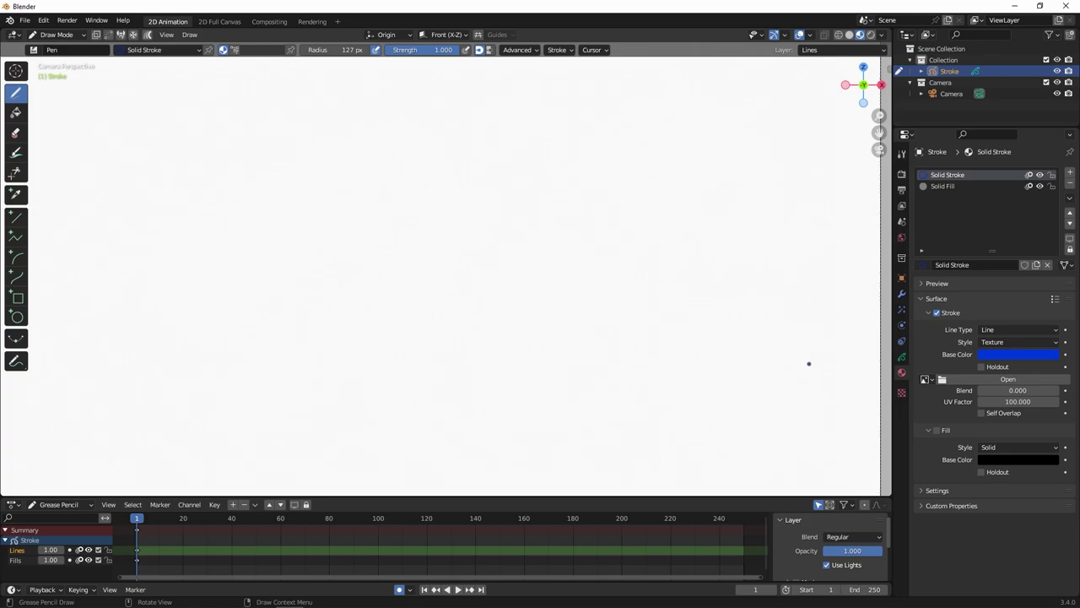
# Step: Draw an m-shaped stroke on the blank canvas, and change the Solid Stroke material's stroke base colour to orange
pyautogui.moveTo(230, 327)
pyautogui.mouseDown()
pyautogui.moveTo(258, 246)
pyautogui.moveTo(348, 321)
pyautogui.mouseUp()
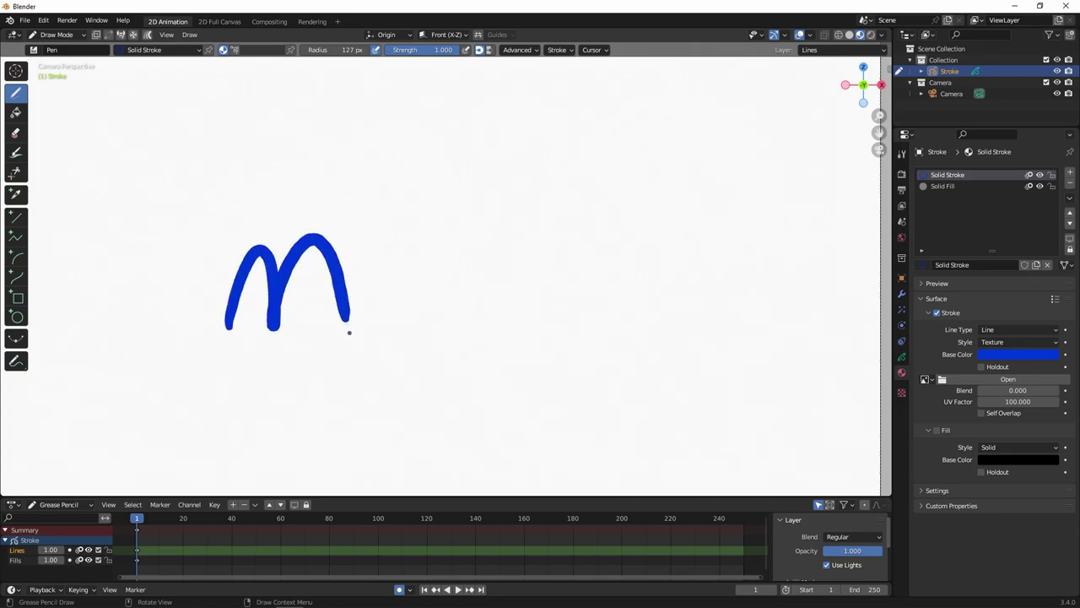
pyautogui.click(1016, 357)
pyautogui.moveTo(1014, 265)
pyautogui.mouseDown()
pyautogui.moveTo(936, 239)
pyautogui.moveTo(1016, 270)
pyautogui.moveTo(969, 282)
pyautogui.moveTo(980, 301)
pyautogui.mouseUp()
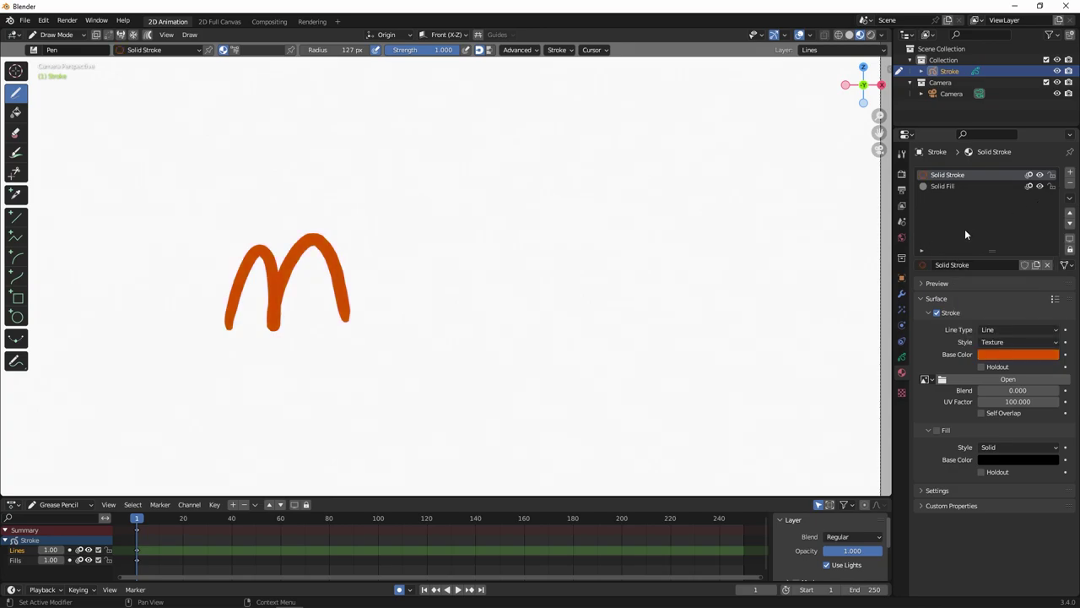
# Step: Try an orange scribble beside the m shape and experiment with another base colour for Solid Stroke
pyautogui.moveTo(426, 239)
pyautogui.mouseDown()
pyautogui.moveTo(390, 285)
pyautogui.moveTo(462, 285)
pyautogui.mouseUp()
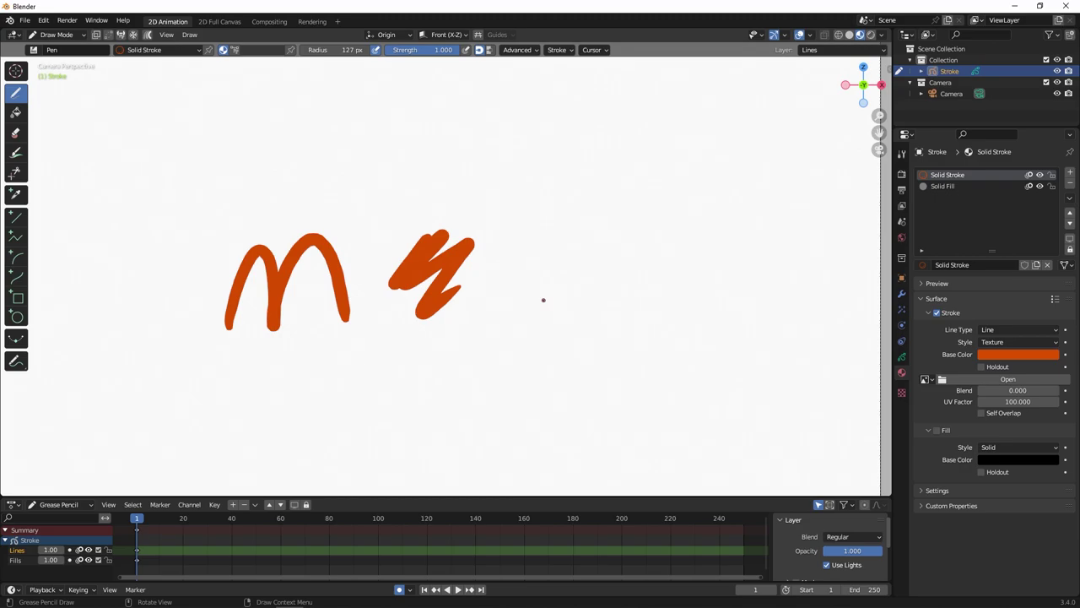
pyautogui.click(1009, 354)
pyautogui.moveTo(1009, 241)
pyautogui.mouseDown()
pyautogui.moveTo(991, 238)
pyautogui.moveTo(1017, 253)
pyautogui.mouseUp()
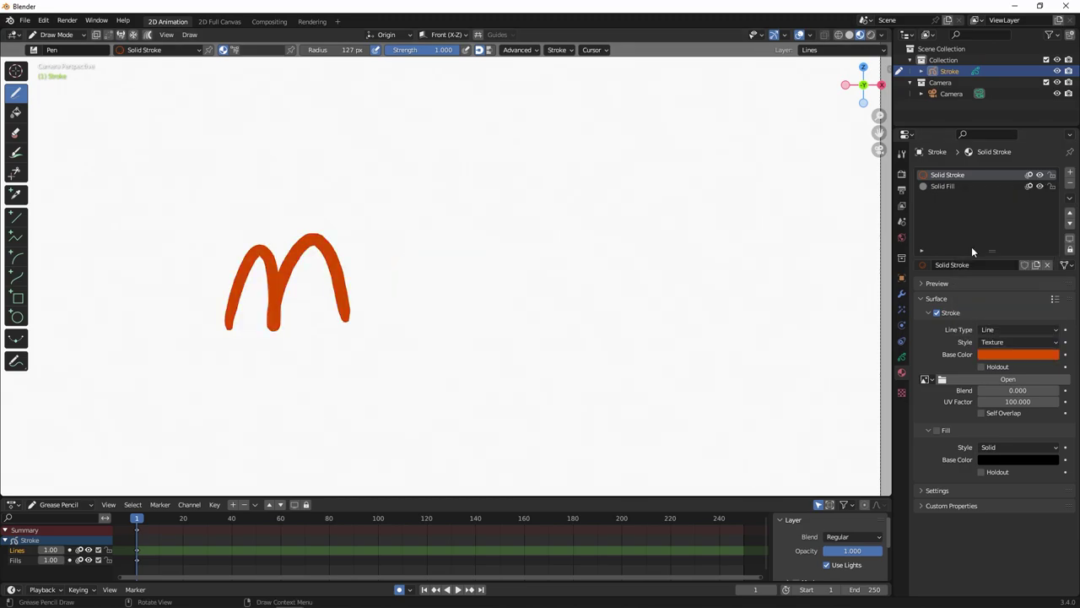
# Step: Add a new material with a blue stroke base colour, and draw a zigzag scribble with it beside the orange m
pyautogui.click(1070, 173)
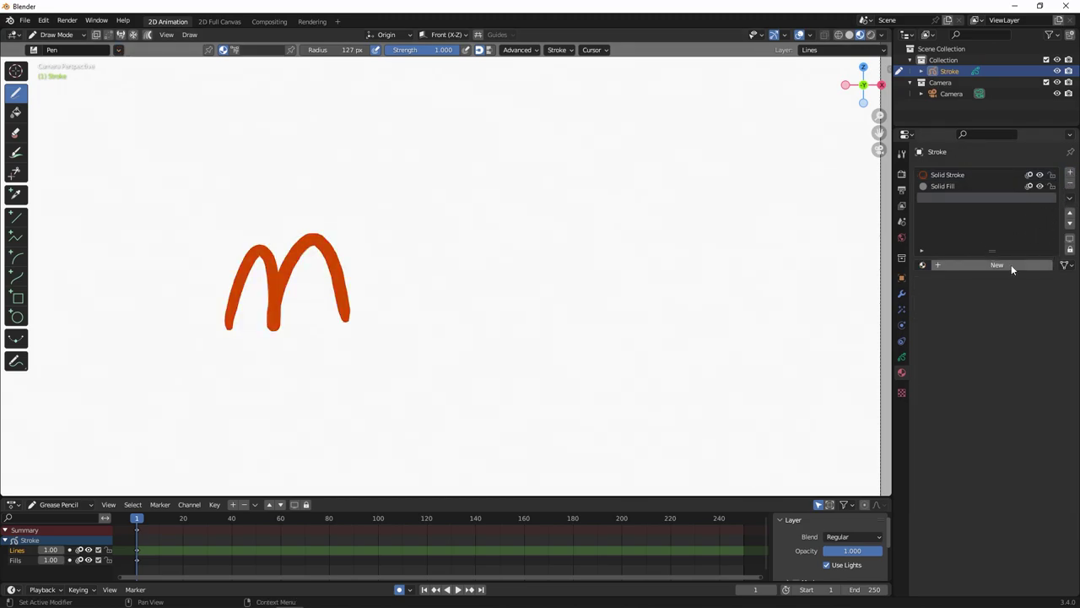
pyautogui.click(949, 266)
pyautogui.click(1006, 355)
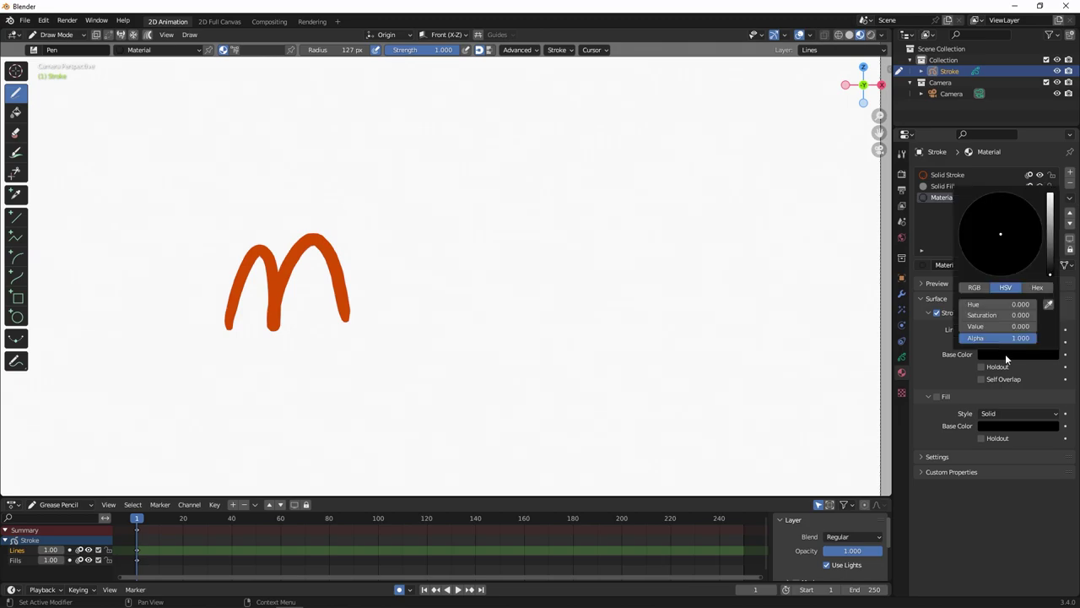
pyautogui.click(1029, 205)
pyautogui.moveTo(1049, 225); pyautogui.dragTo(1054, 207)
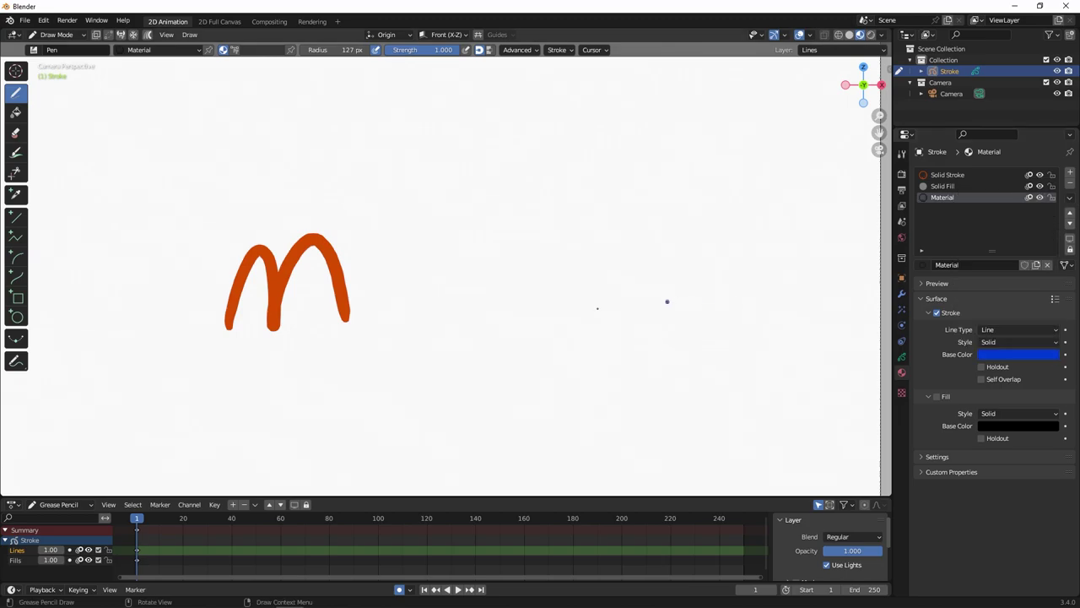
pyautogui.moveTo(458, 217); pyautogui.dragTo(480, 238)
# Step: Draw an orange arrow pointing up at the blue scribble with Solid Stroke, and undo the large ellipse drawn around it
pyautogui.moveTo(427, 338)
pyautogui.mouseDown()
pyautogui.moveTo(428, 413)
pyautogui.moveTo(424, 333)
pyautogui.moveTo(400, 363)
pyautogui.mouseUp()
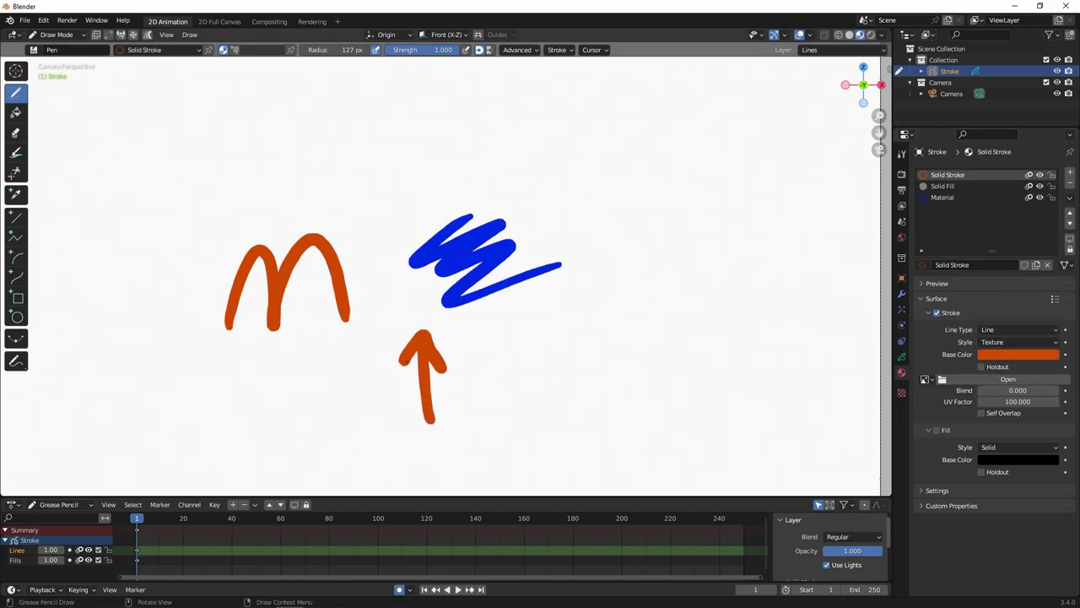
pyautogui.moveTo(501, 434)
pyautogui.mouseDown()
pyautogui.moveTo(242, 338)
pyautogui.moveTo(415, 448)
pyautogui.mouseUp()
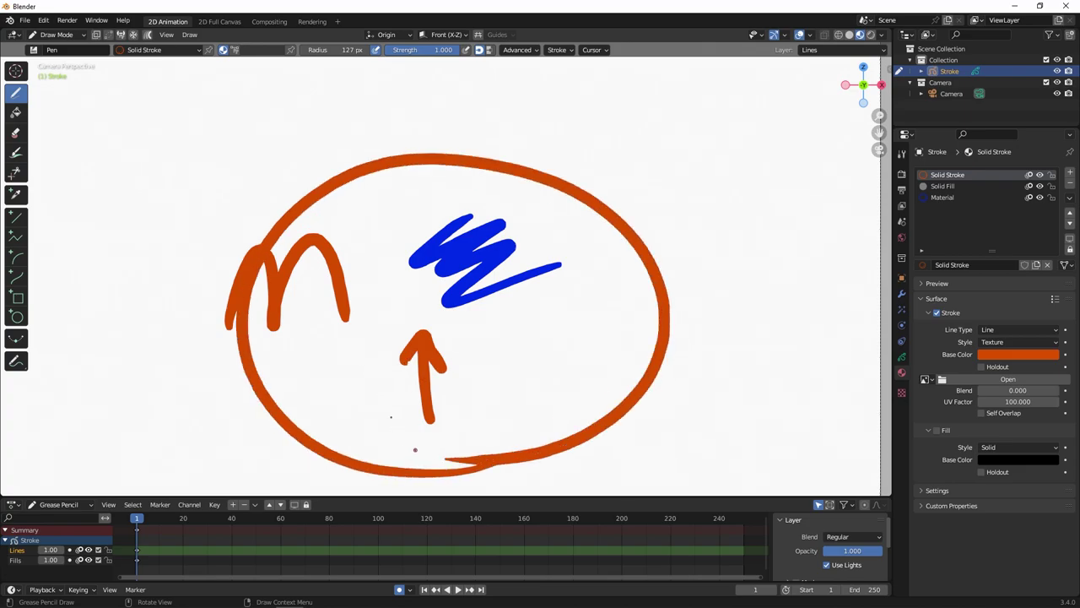
pyautogui.hotkey('ctrl', 'z')
# Step: Switch the brush colour to Color Attribute, and draw one cream and two peach zigzags with palette colours
pyautogui.click(901, 154)
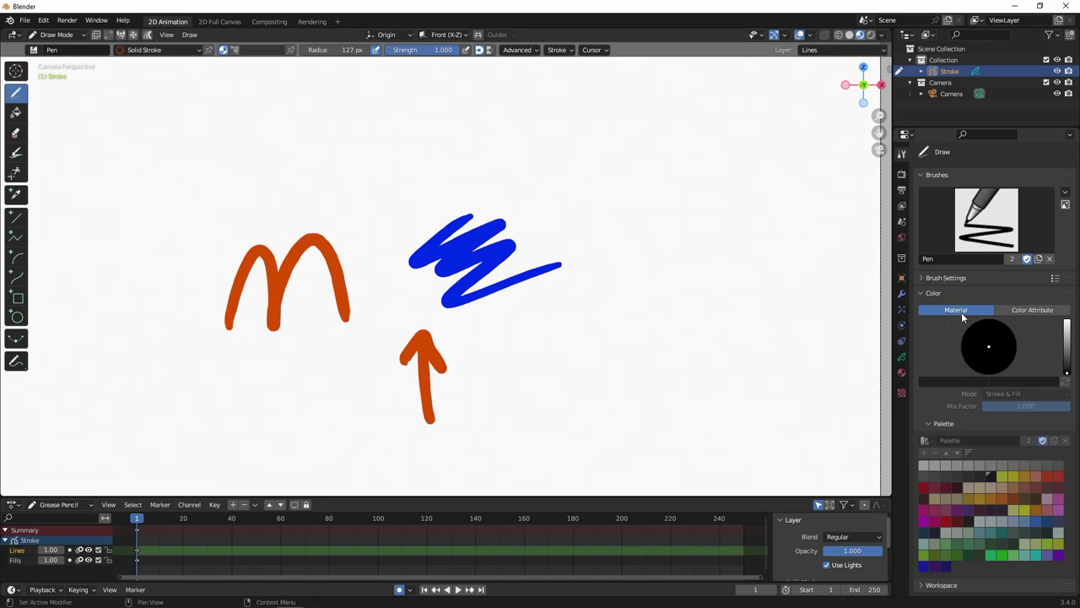
pyautogui.click(1048, 312)
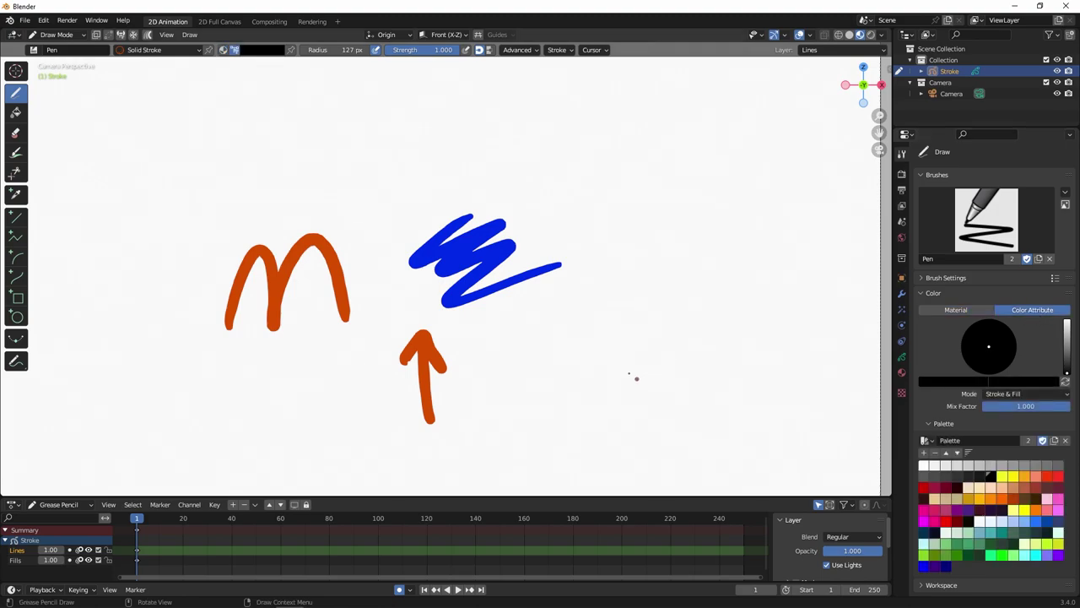
pyautogui.click(967, 493)
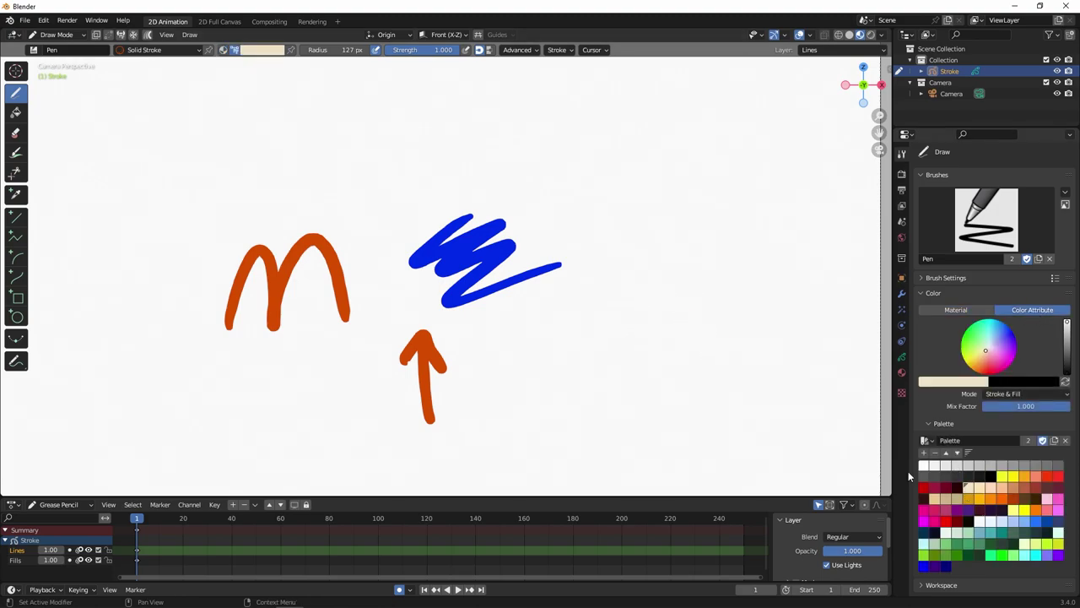
pyautogui.moveTo(629, 230)
pyautogui.mouseDown()
pyautogui.moveTo(663, 270)
pyautogui.moveTo(675, 389)
pyautogui.mouseUp()
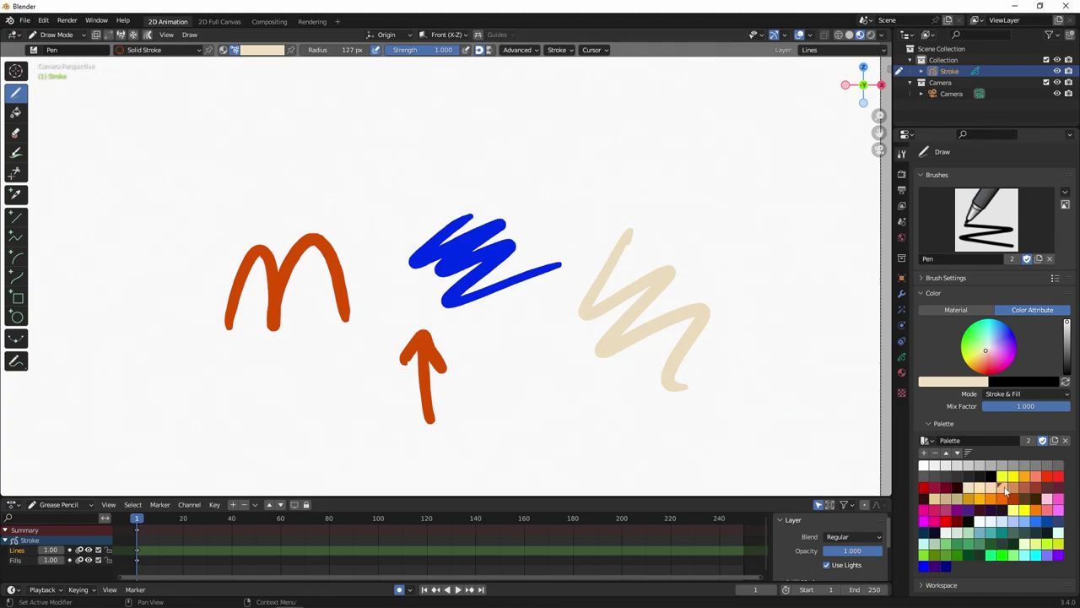
pyautogui.click(1002, 487)
pyautogui.moveTo(730, 197)
pyautogui.mouseDown()
pyautogui.moveTo(681, 241)
pyautogui.moveTo(748, 386)
pyautogui.mouseUp()
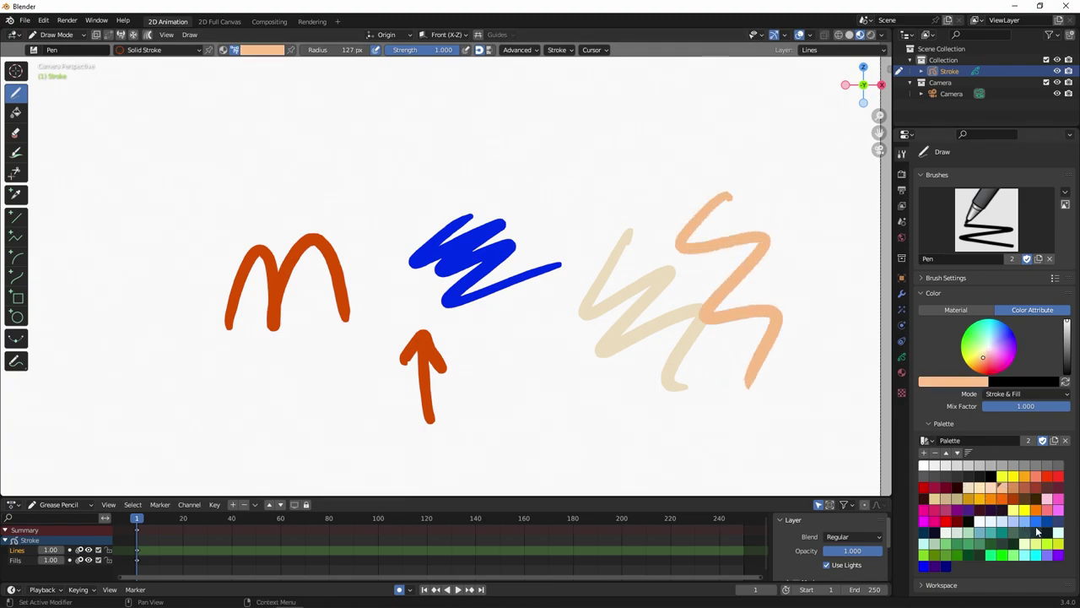
pyautogui.moveTo(657, 275)
pyautogui.mouseDown()
pyautogui.moveTo(647, 351)
pyautogui.moveTo(666, 447)
pyautogui.mouseUp()
# Step: Draw overlapping zigzags in yellow, lime green and teal from the palette over the peach and cream ones
pyautogui.click(1012, 476)
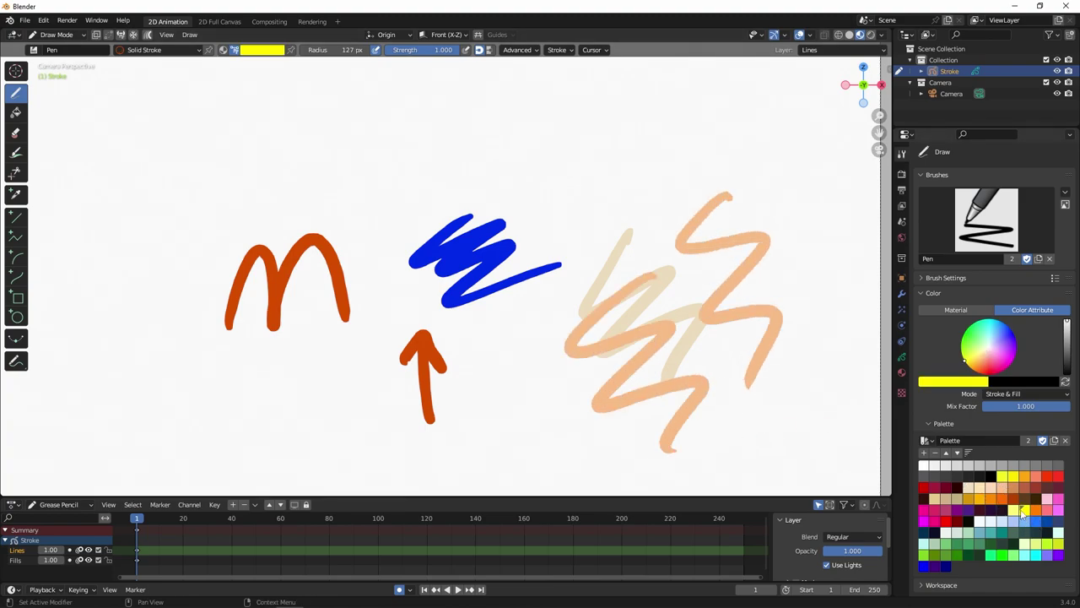
pyautogui.moveTo(664, 319)
pyautogui.mouseDown()
pyautogui.moveTo(616, 345)
pyautogui.moveTo(719, 445)
pyautogui.mouseUp()
pyautogui.click(1046, 543)
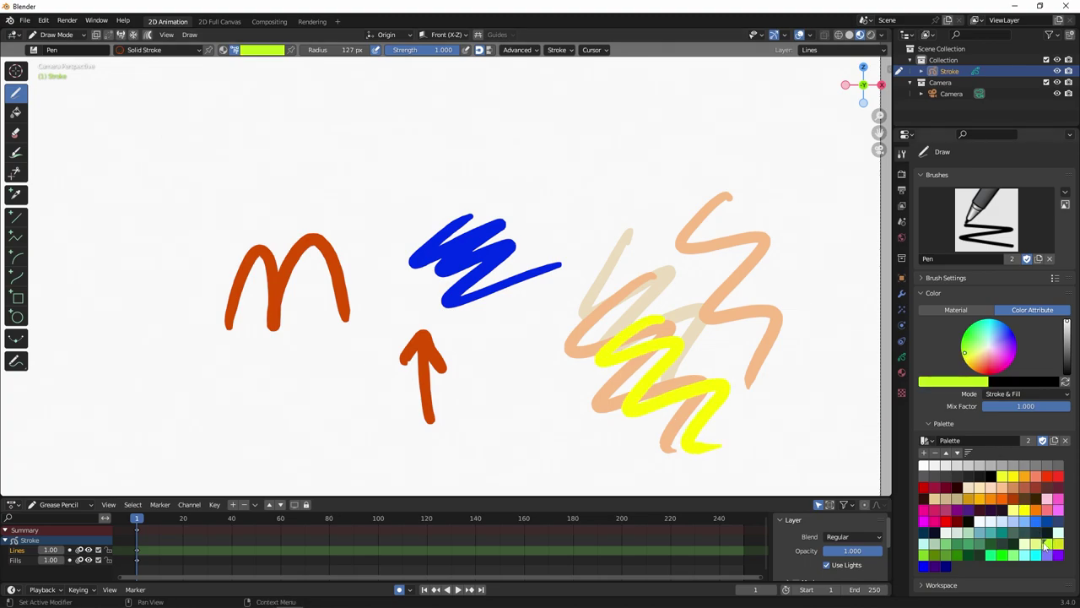
pyautogui.moveTo(663, 133)
pyautogui.mouseDown()
pyautogui.moveTo(568, 189)
pyautogui.moveTo(682, 305)
pyautogui.mouseUp()
pyautogui.click(1001, 532)
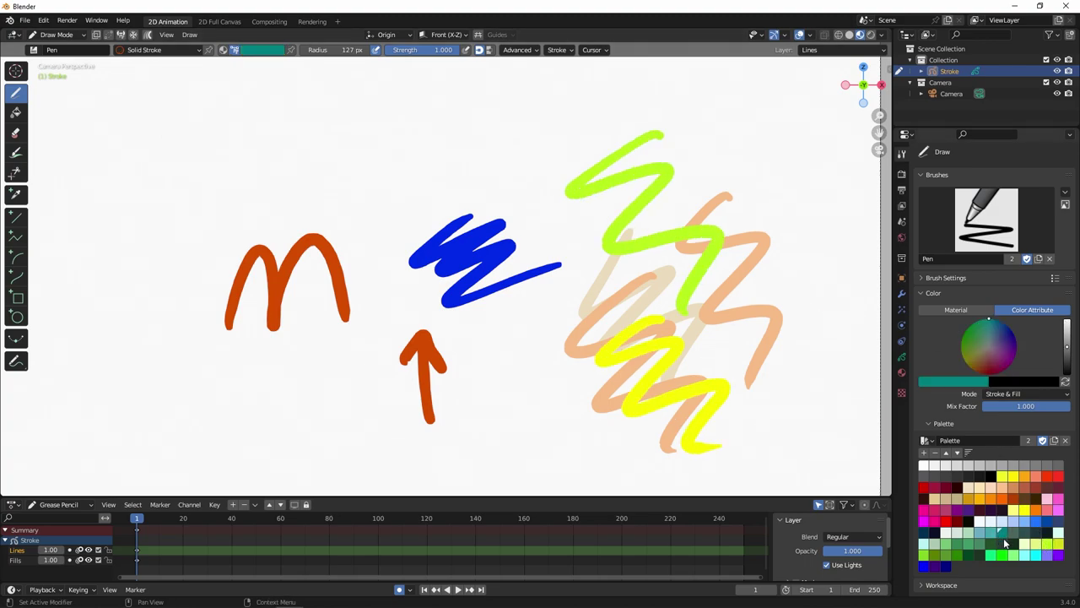
pyautogui.moveTo(607, 190); pyautogui.dragTo(605, 394)
# Step: Add a light green and a cyan zigzag over the coloured strokes using palette colours
pyautogui.click(1011, 555)
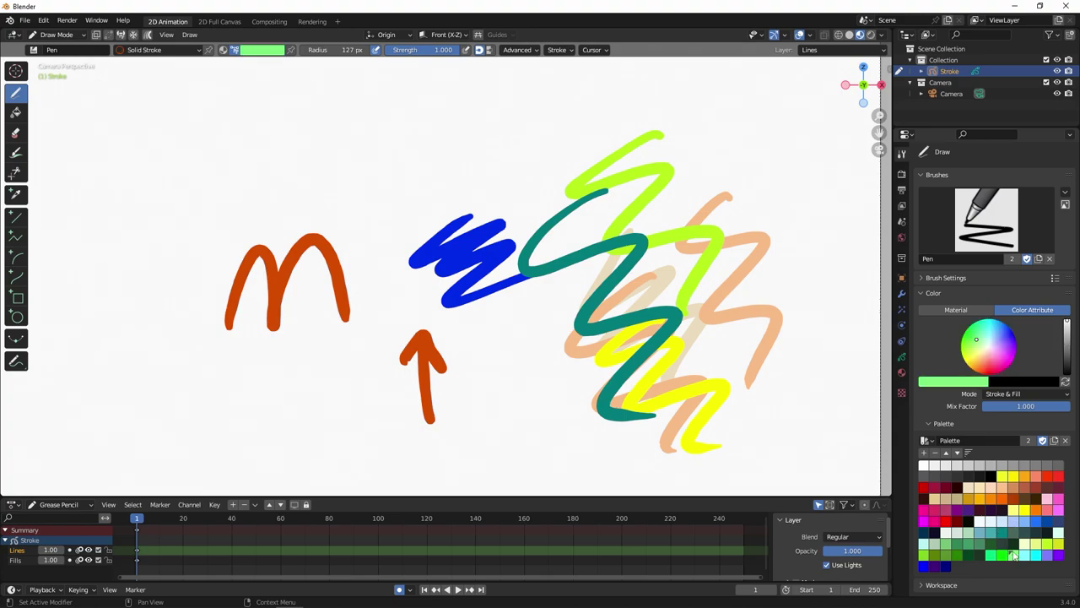
pyautogui.moveTo(652, 279)
pyautogui.mouseDown()
pyautogui.moveTo(591, 331)
pyautogui.moveTo(712, 415)
pyautogui.mouseUp()
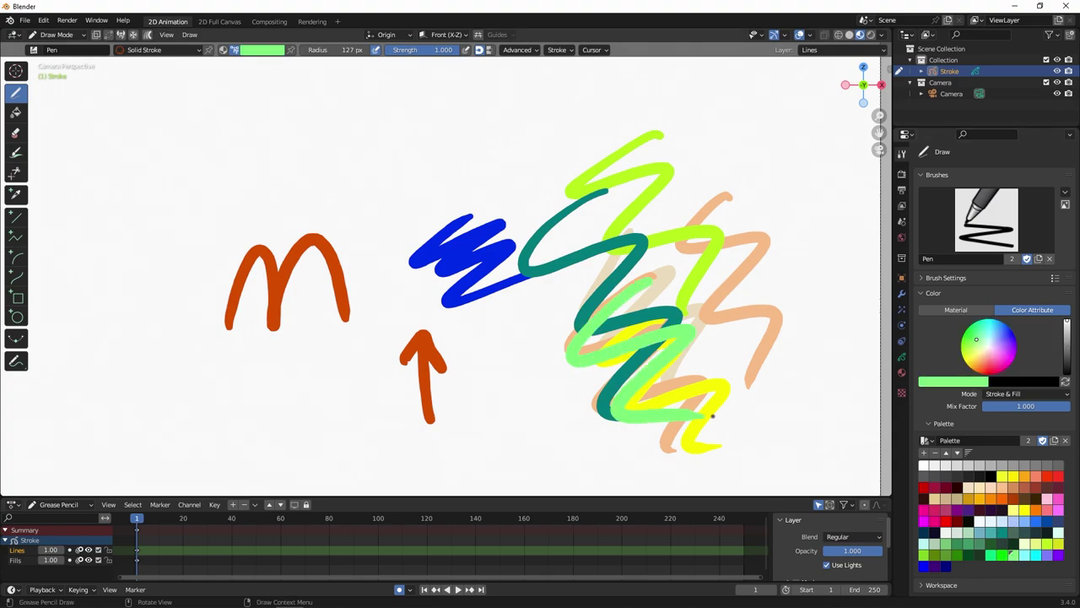
pyautogui.click(1037, 554)
pyautogui.moveTo(682, 177)
pyautogui.mouseDown()
pyautogui.moveTo(663, 342)
pyautogui.moveTo(755, 425)
pyautogui.mouseUp()
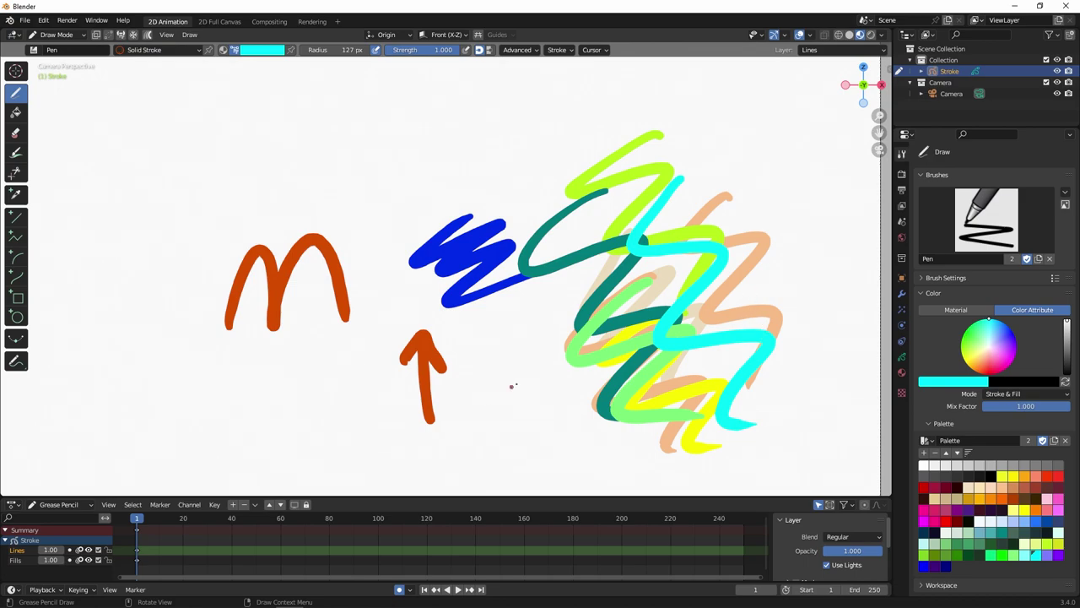
# Step: Scribble a solid cyan blob beside the orange arrow, and draw a cyan arrow pointing down at it
pyautogui.moveTo(511, 386)
pyautogui.mouseDown()
pyautogui.moveTo(540, 418)
pyautogui.moveTo(547, 397)
pyautogui.moveTo(521, 442)
pyautogui.mouseUp()
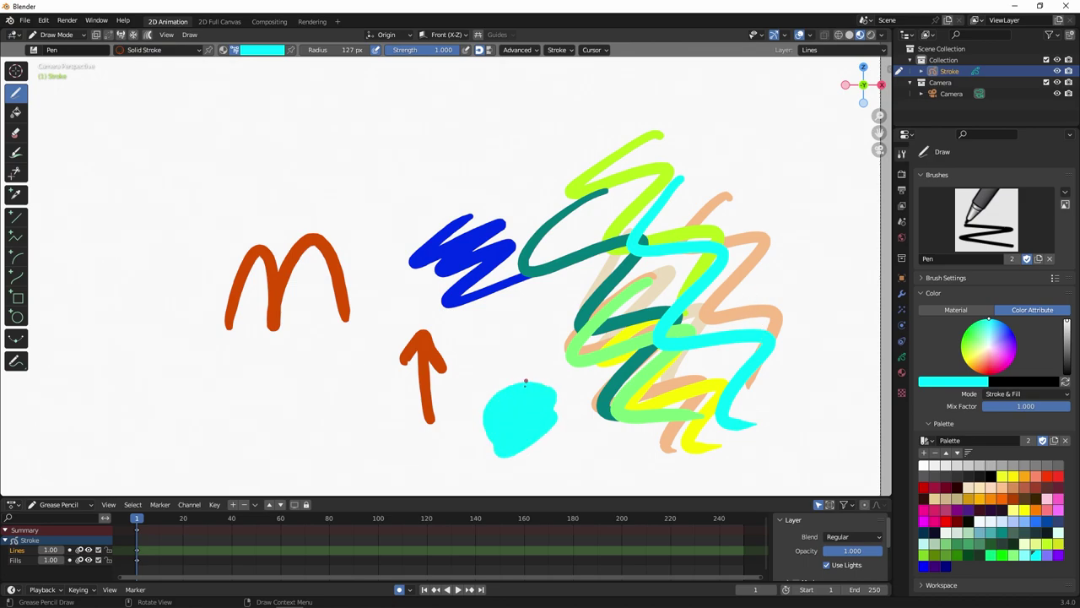
pyautogui.moveTo(511, 329); pyautogui.dragTo(511, 374)
pyautogui.moveTo(532, 346)
pyautogui.mouseDown()
pyautogui.moveTo(512, 377)
pyautogui.moveTo(498, 344)
pyautogui.mouseUp()
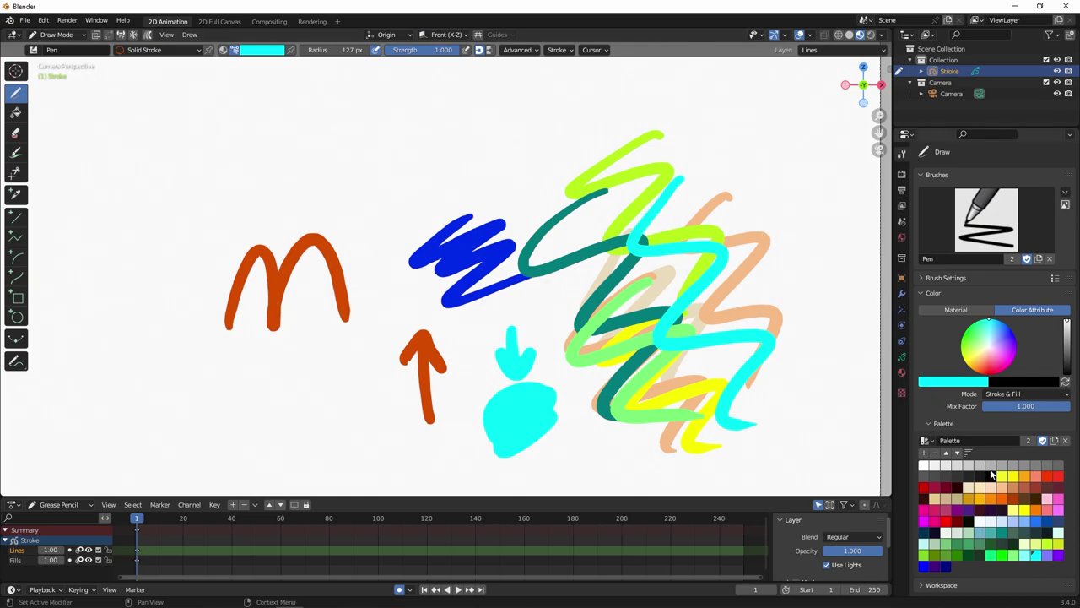
# Step: Pick a red palette colour for the brush, and add empty slots to the stroke object's material list
pyautogui.click(1031, 477)
pyautogui.click(901, 372)
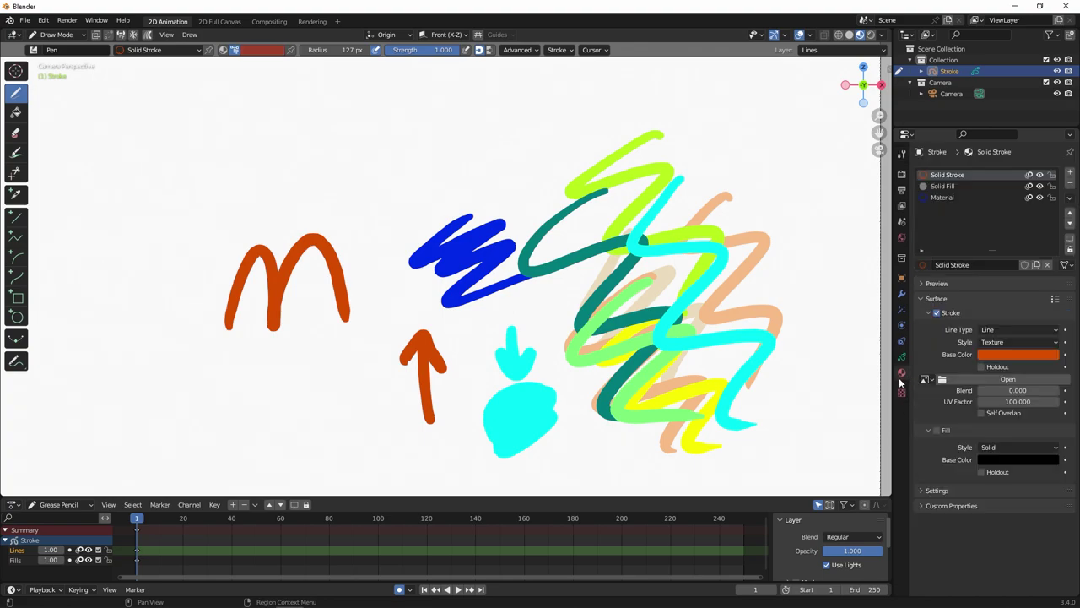
pyautogui.click(1070, 180)
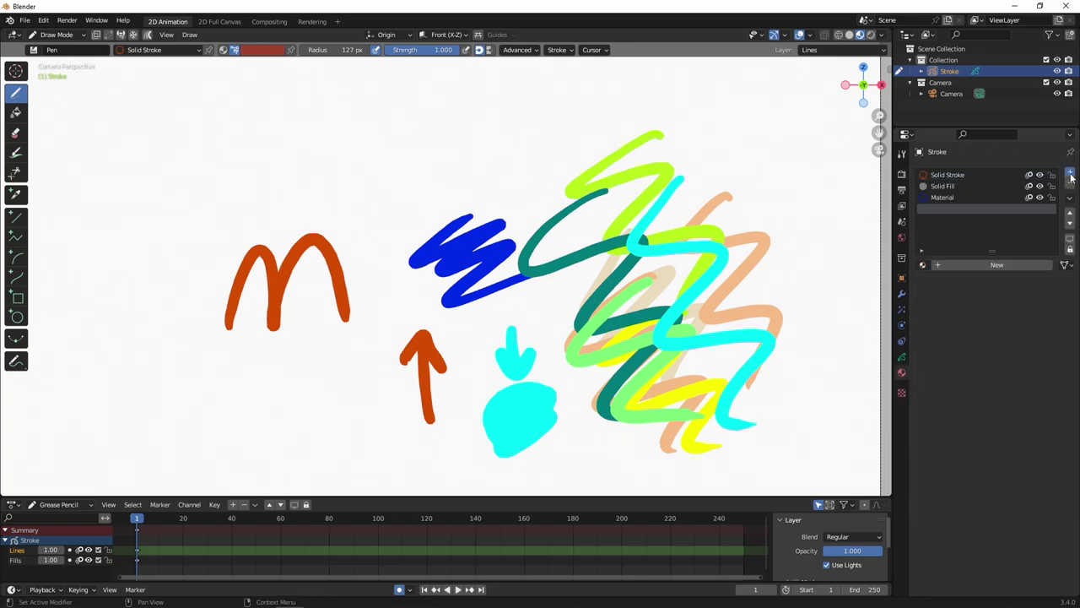
pyautogui.click(1070, 180)
pyautogui.hotkey('ctrl', 'z')
pyautogui.hotkey('ctrl', 'z')
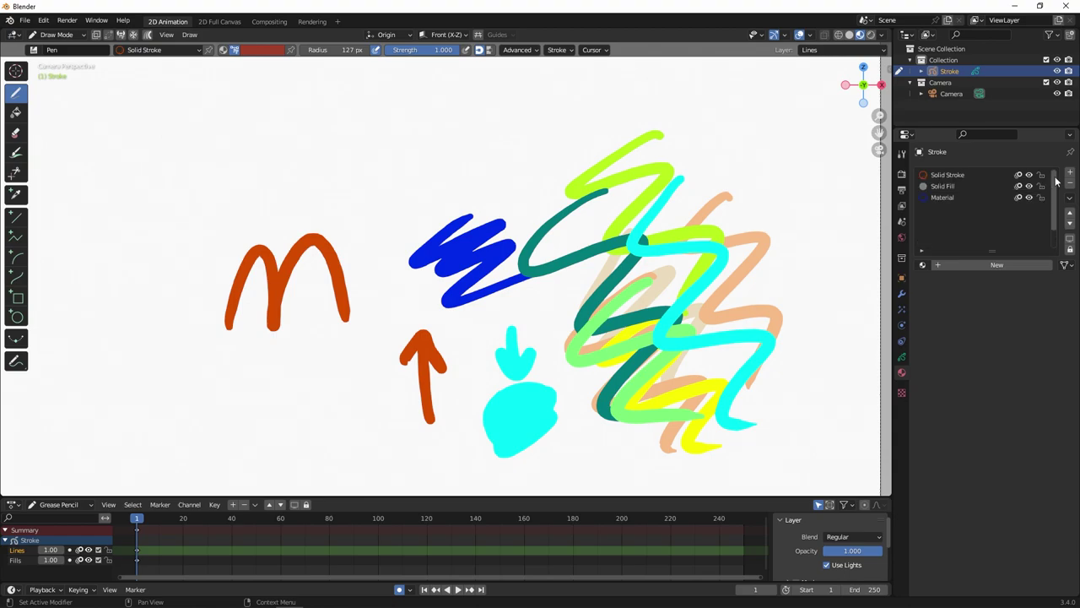
# Step: Change the Solid Stroke material's stroke base colour from orange to purple
pyautogui.click(978, 175)
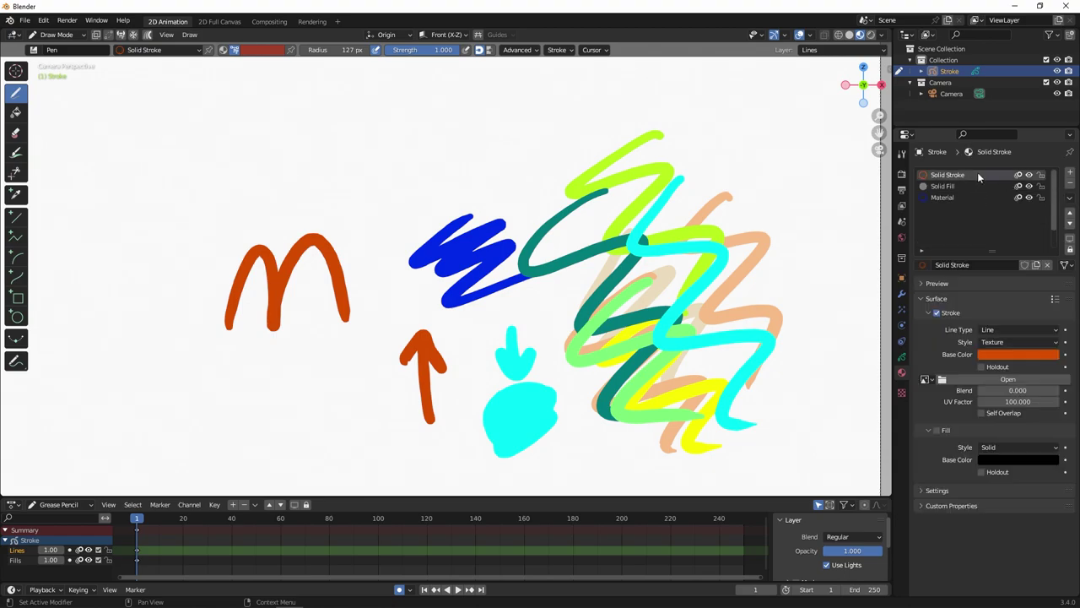
pyautogui.click(1012, 353)
pyautogui.moveTo(1009, 255)
pyautogui.mouseDown()
pyautogui.moveTo(997, 193)
pyautogui.moveTo(1039, 248)
pyautogui.mouseUp()
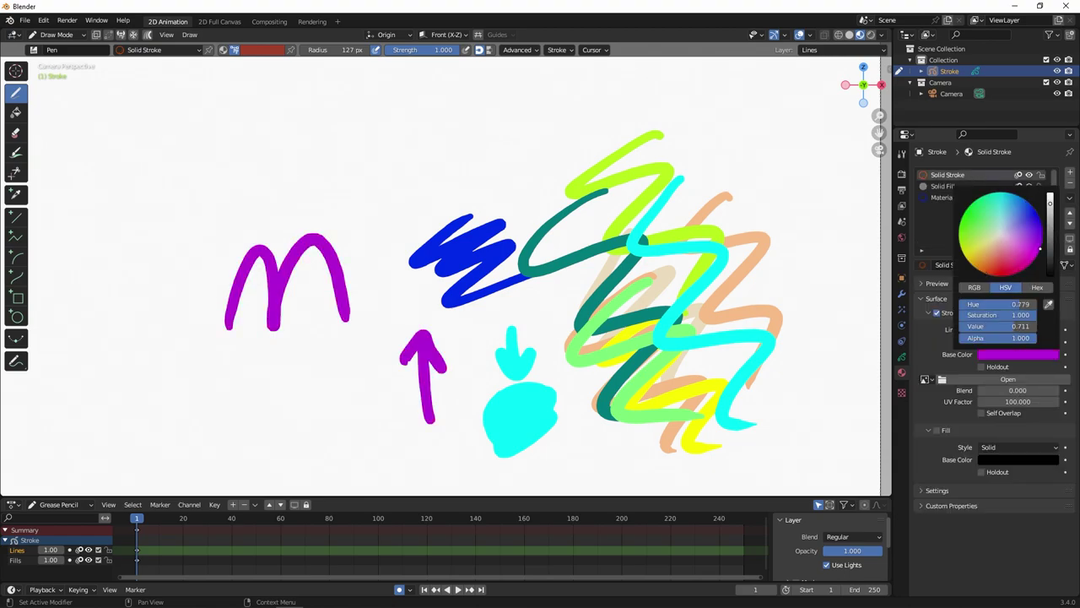
# Step: Keep the pen's colouring set to Material and draw a large purple Solid Stroke circle in the middle of the canvas
pyautogui.click(902, 153)
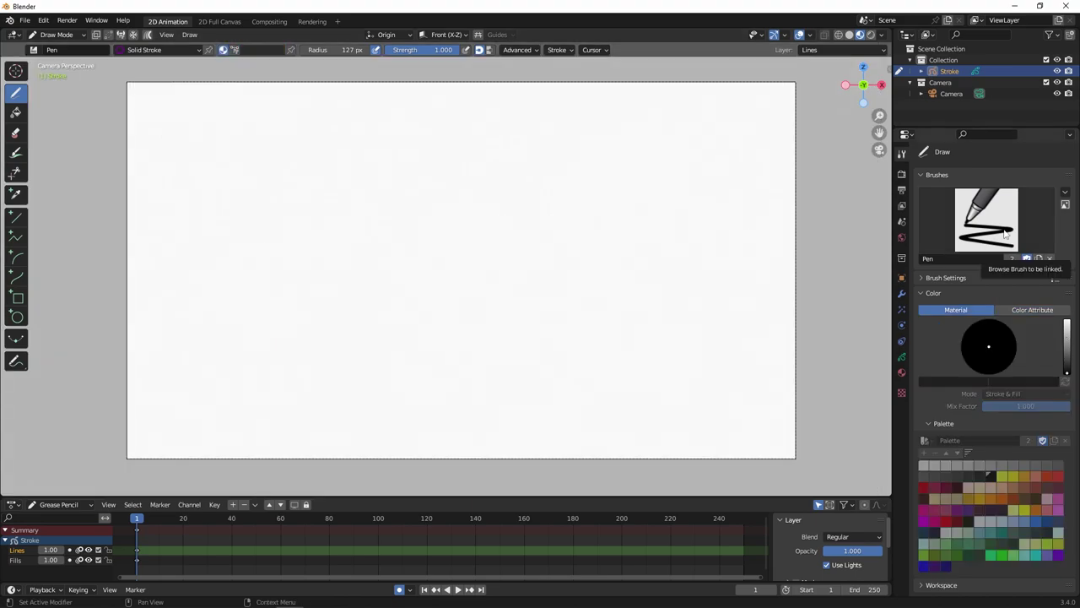
pyautogui.click(1031, 310)
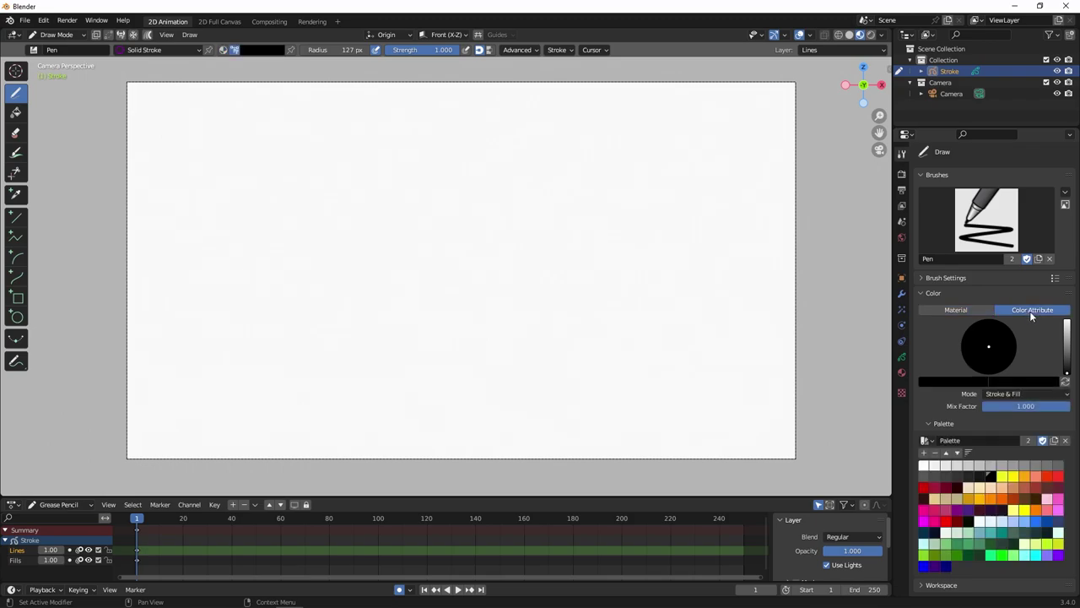
pyautogui.click(969, 311)
pyautogui.click(902, 372)
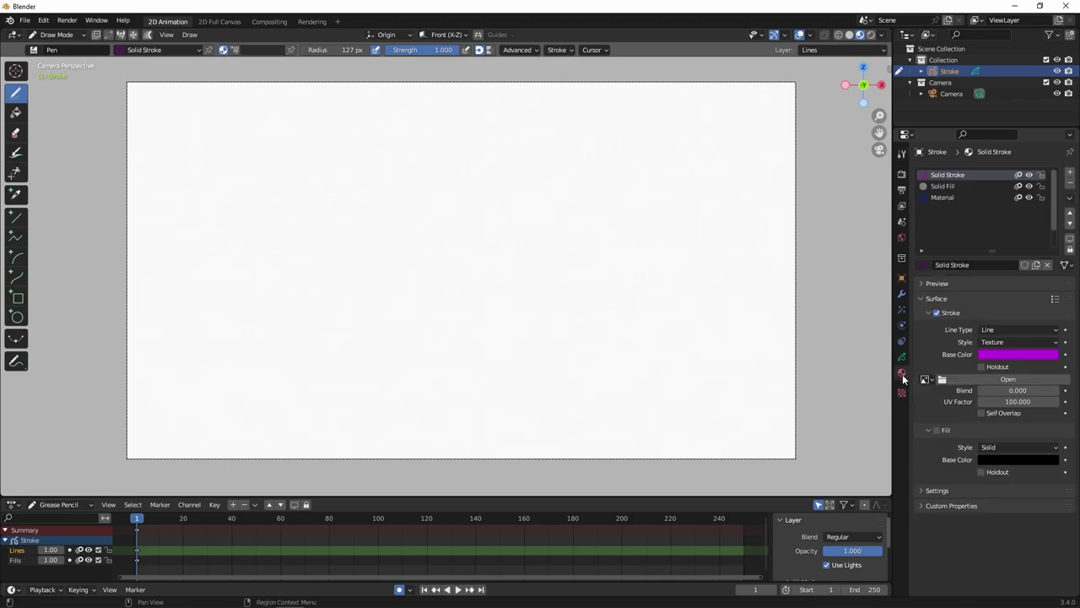
pyautogui.moveTo(437, 205)
pyautogui.mouseDown()
pyautogui.moveTo(562, 282)
pyautogui.moveTo(370, 219)
pyautogui.mouseUp()
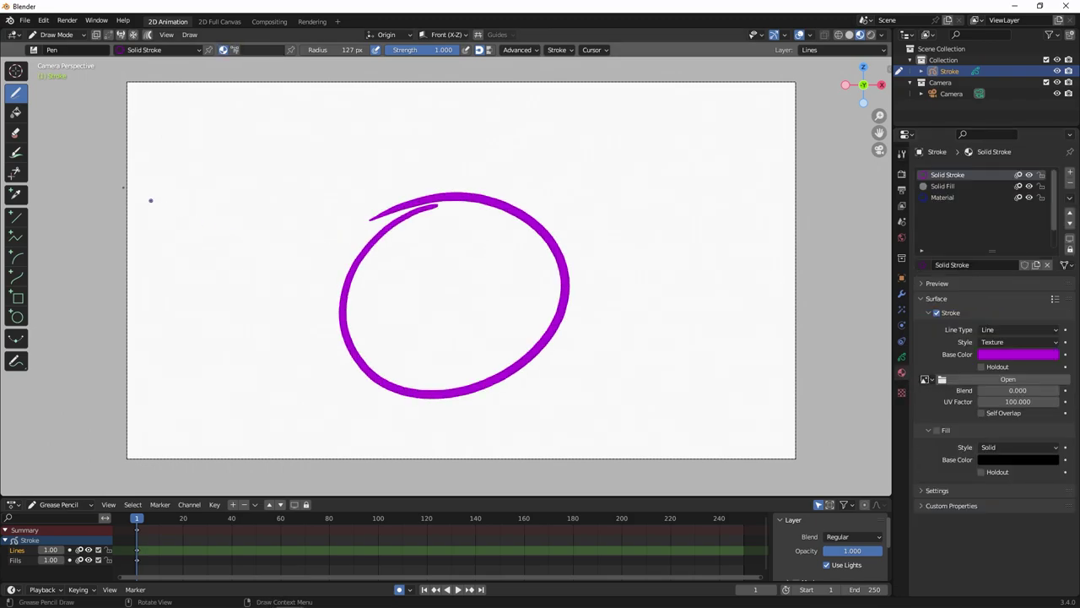
# Step: Choose the Fill tool and try filling the purple circle with the Solid Fill material, undoing the result
pyautogui.click(15, 112)
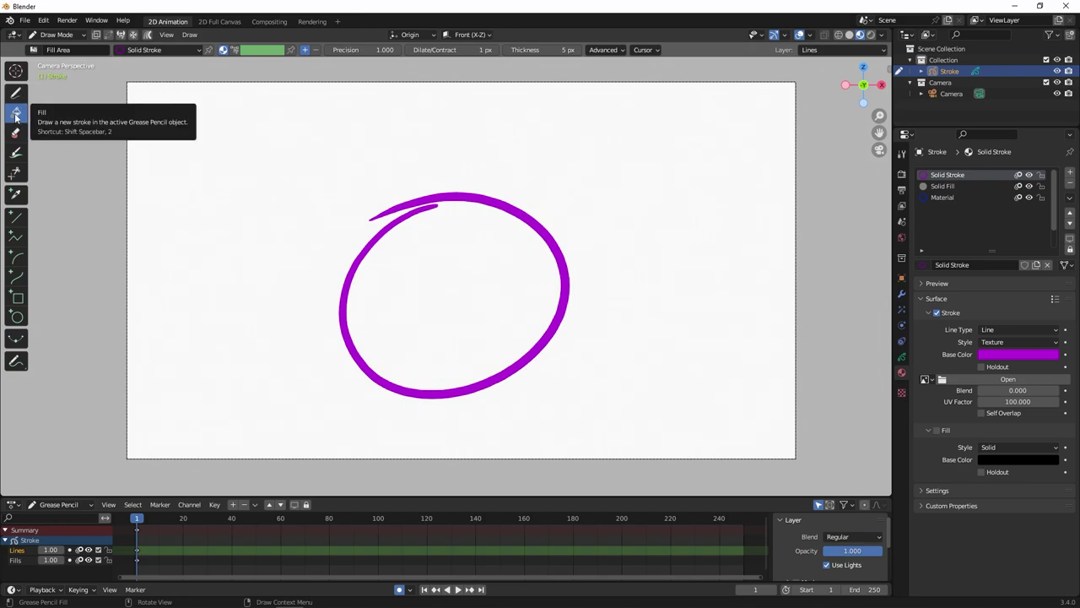
pyautogui.click(951, 187)
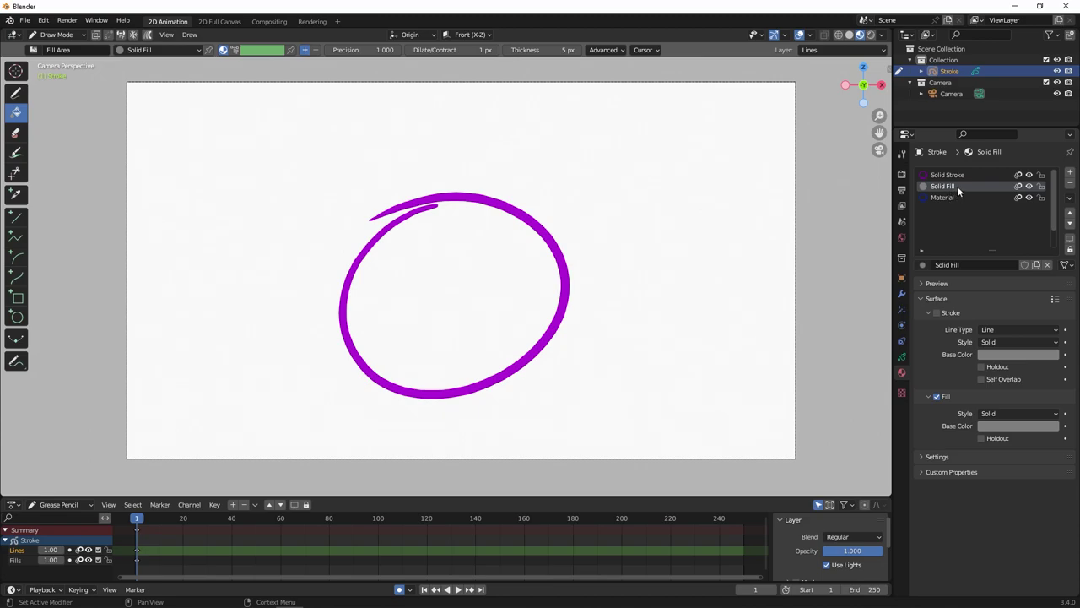
pyautogui.click(535, 315)
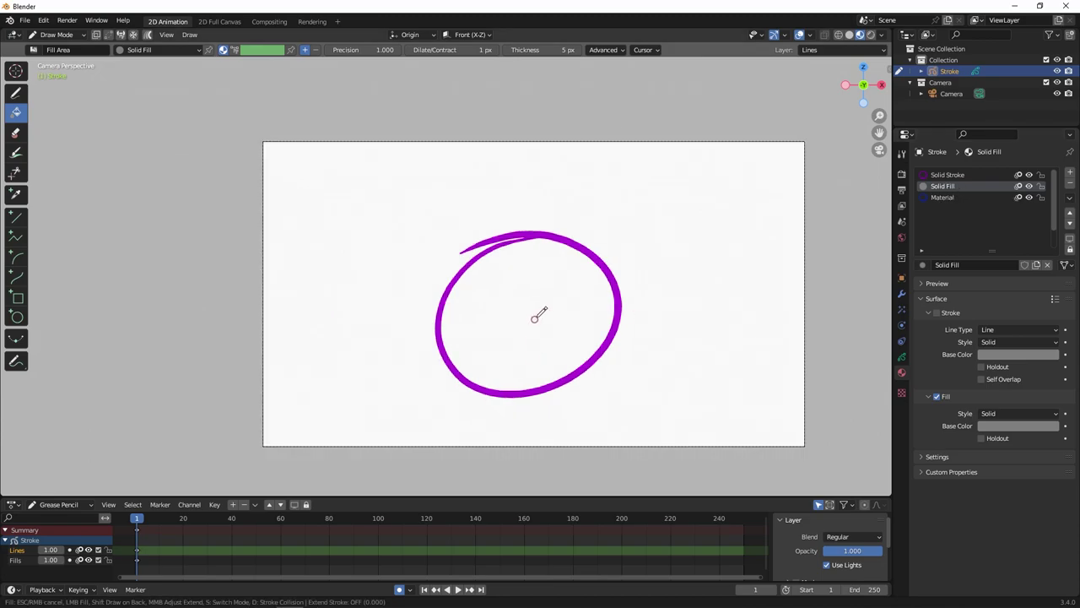
pyautogui.hotkey('ctrl', 'z')
# Step: With Solid Stroke active, scale down the thin outline inside the circle in Edit Mode and return to Draw Mode
pyautogui.click(946, 175)
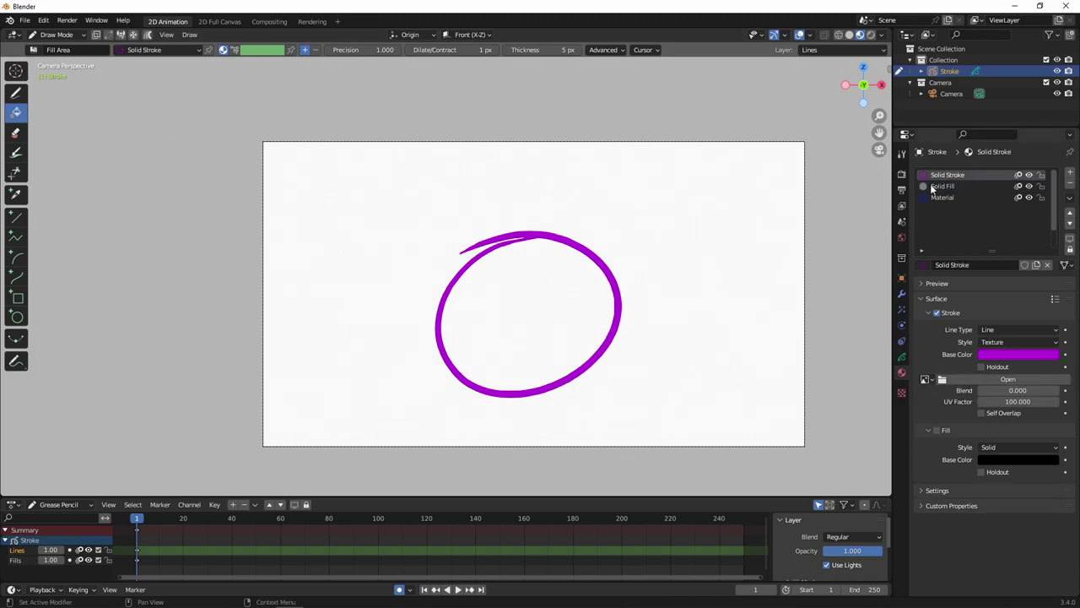
pyautogui.scroll(2, 557, 338)
pyautogui.press('Tab')
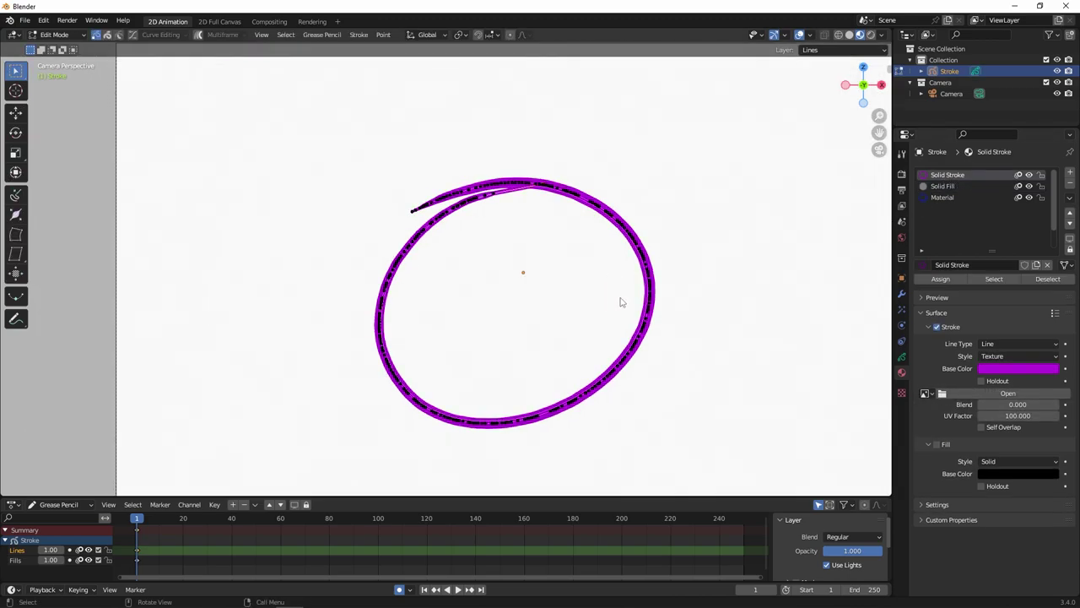
pyautogui.scroll(2, 620, 302)
pyautogui.press('s')
pyautogui.click(603, 312)
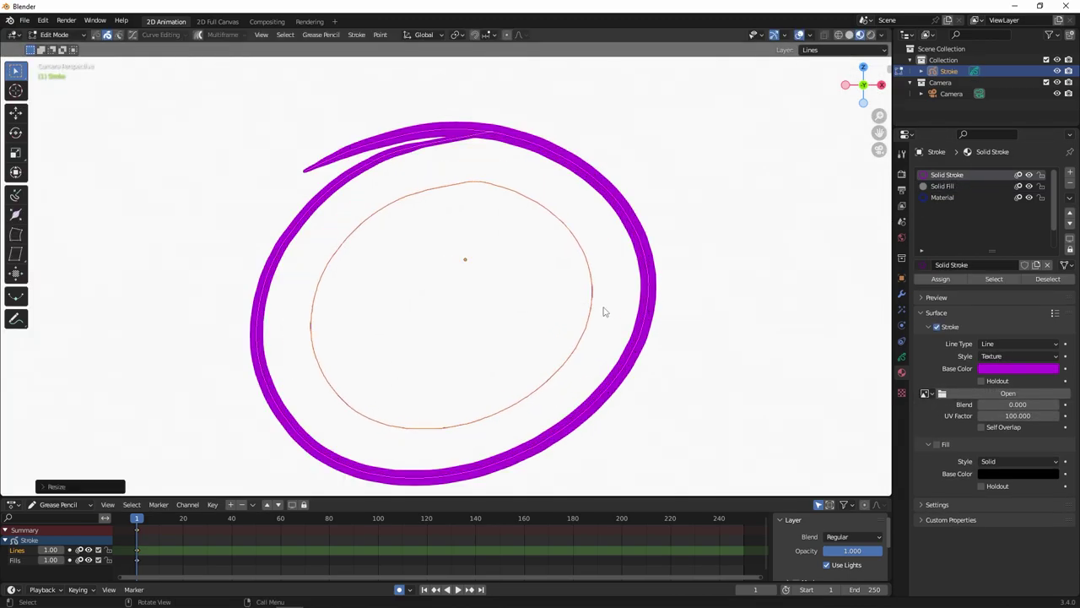
pyautogui.scroll(2, 530, 279)
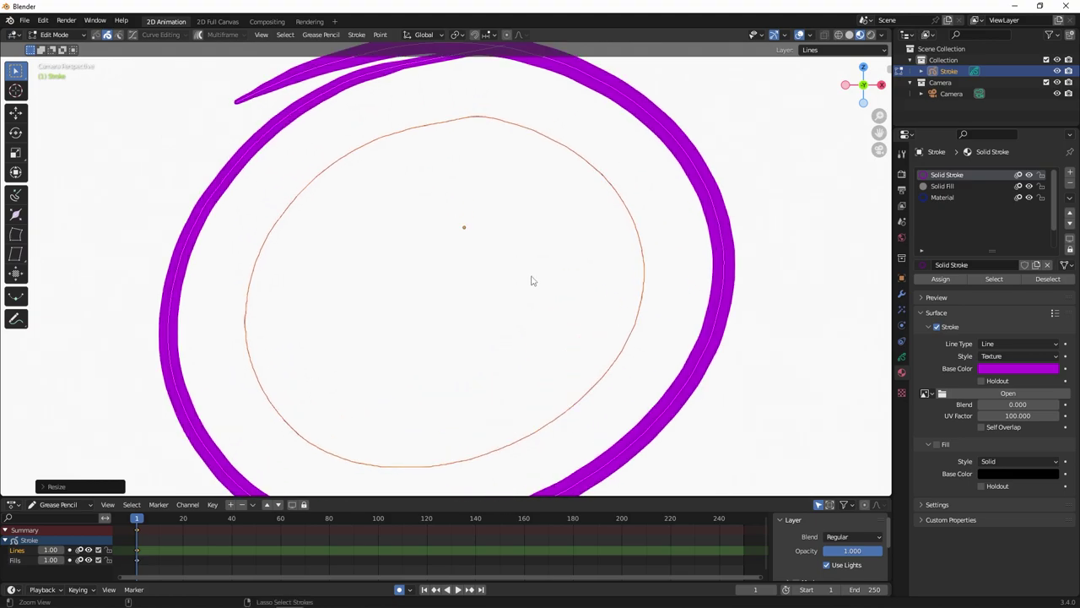
pyautogui.hotkey('ctrl', 'Tab')
pyautogui.click(502, 328)
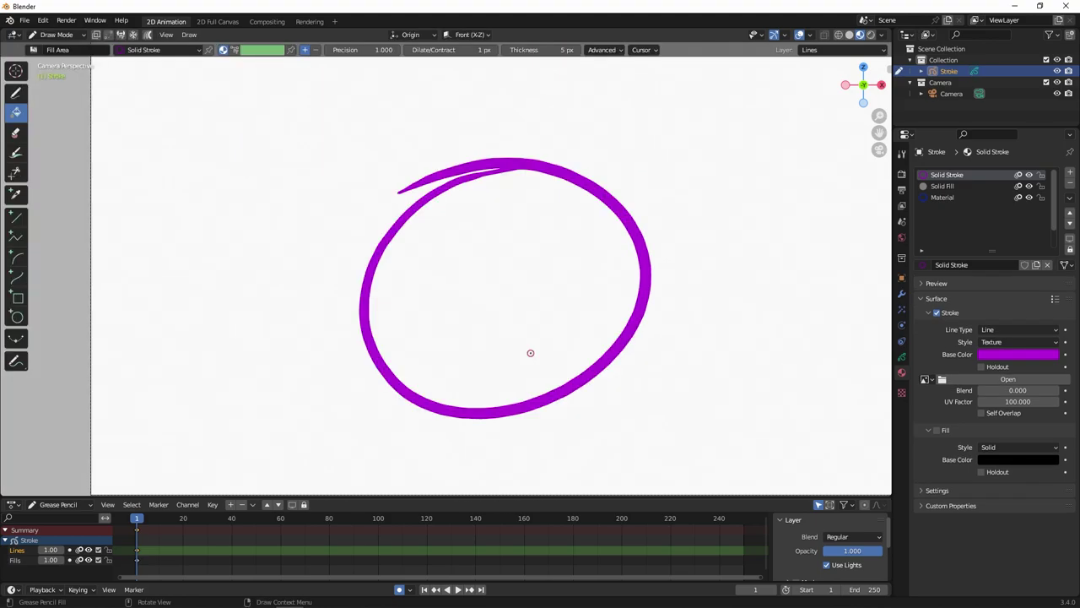
# Step: Make Solid Fill the active material and fill the purple circle on the Lines layer
pyautogui.click(954, 188)
pyautogui.keyDown('shift'); pyautogui.moveTo(587, 333); pyautogui.dragTo(596, 318, button='middle'); pyautogui.keyUp('shift')
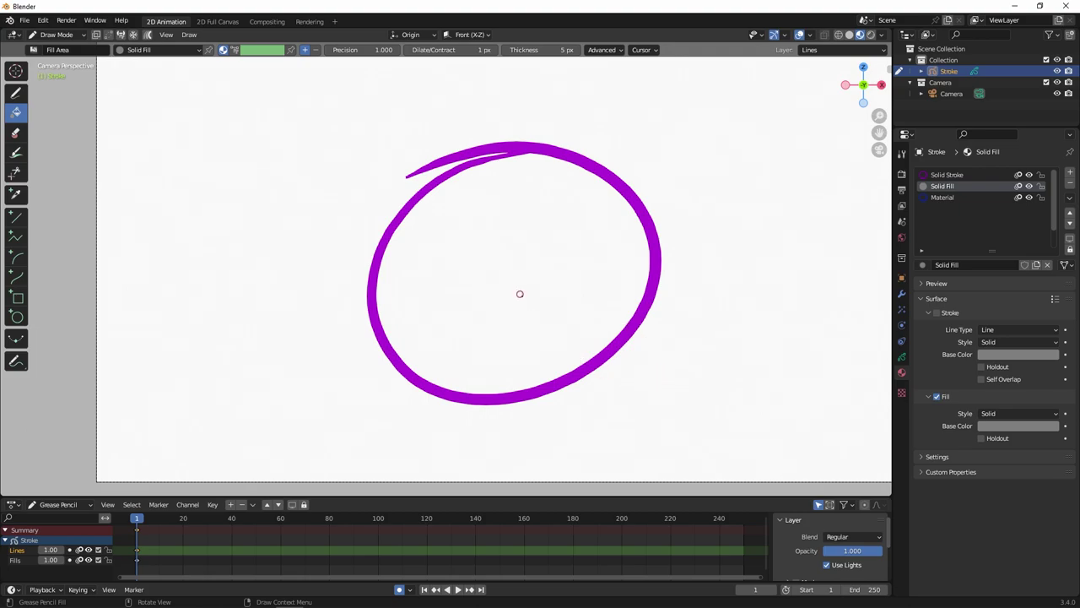
pyautogui.click(535, 286)
# Step: Undo and redo the fill repeatedly to examine how its edge meets the purple outline
pyautogui.keyDown('ctrl'); pyautogui.moveTo(673, 292); pyautogui.dragTo(718, 144, button='middle'); pyautogui.keyUp('ctrl')
pyautogui.hotkey('ctrl', 'z')
pyautogui.hotkey('ctrl', 'shift', 'z')
pyautogui.hotkey('ctrl', 'z')
pyautogui.hotkey('ctrl', 'shift', 'z')
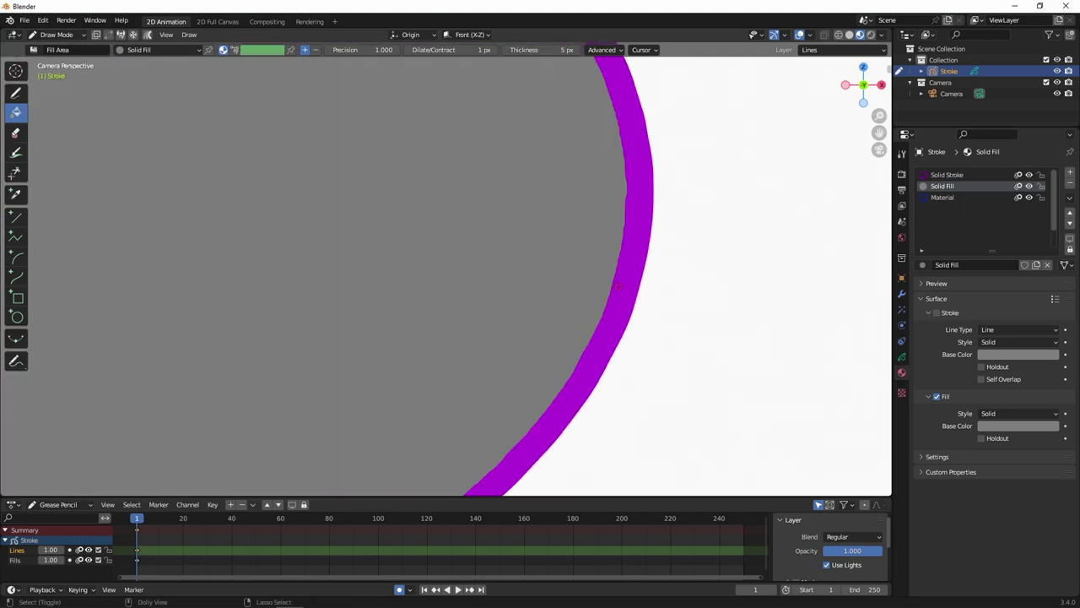
pyautogui.hotkey('ctrl', 'z')
pyautogui.hotkey('ctrl', 'shift', 'z')
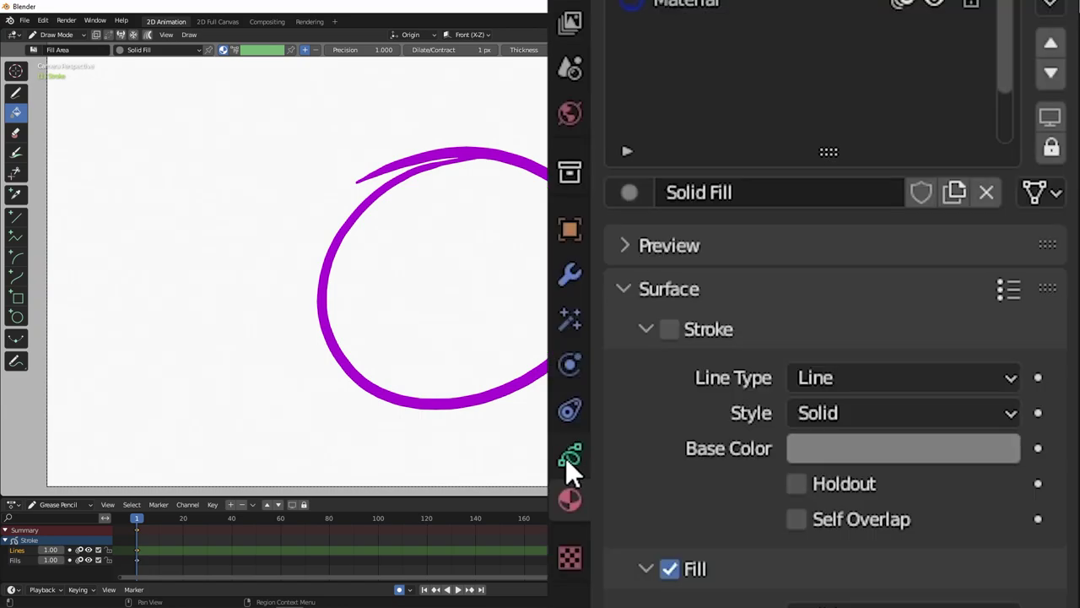
# Step: Fill the circle with Solid Fill on the Fills layer, undoing and redoing it to compare its edge with the outline
pyautogui.click(570, 456)
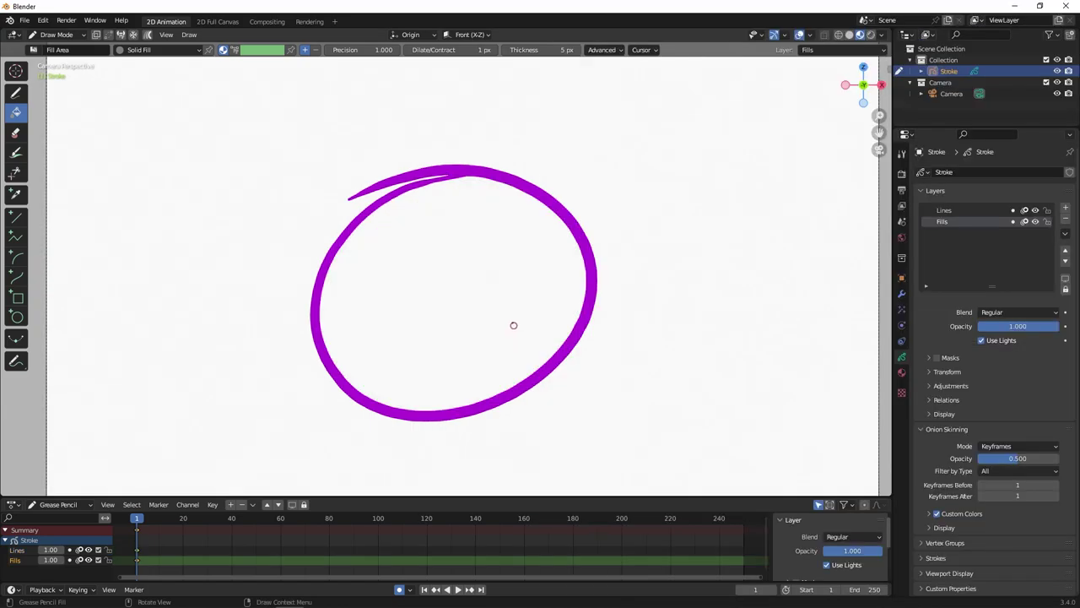
pyautogui.click(506, 312)
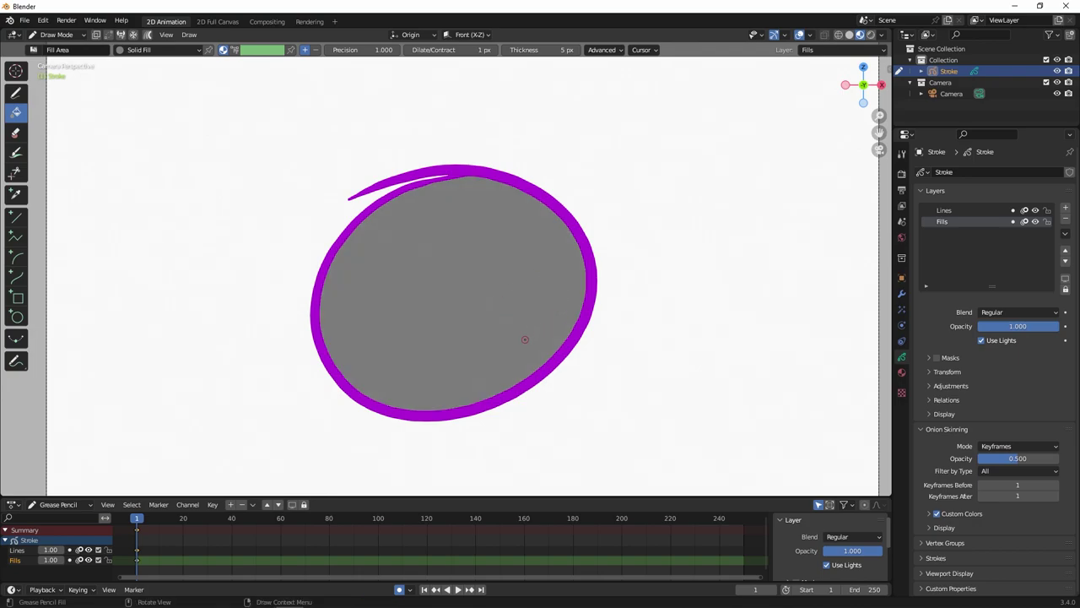
pyautogui.keyDown('ctrl'); pyautogui.moveTo(525, 339); pyautogui.dragTo(660, 306, button='middle'); pyautogui.keyUp('ctrl')
pyautogui.hotkey('ctrl', 'z')
pyautogui.hotkey('ctrl', 'shift', 'z')
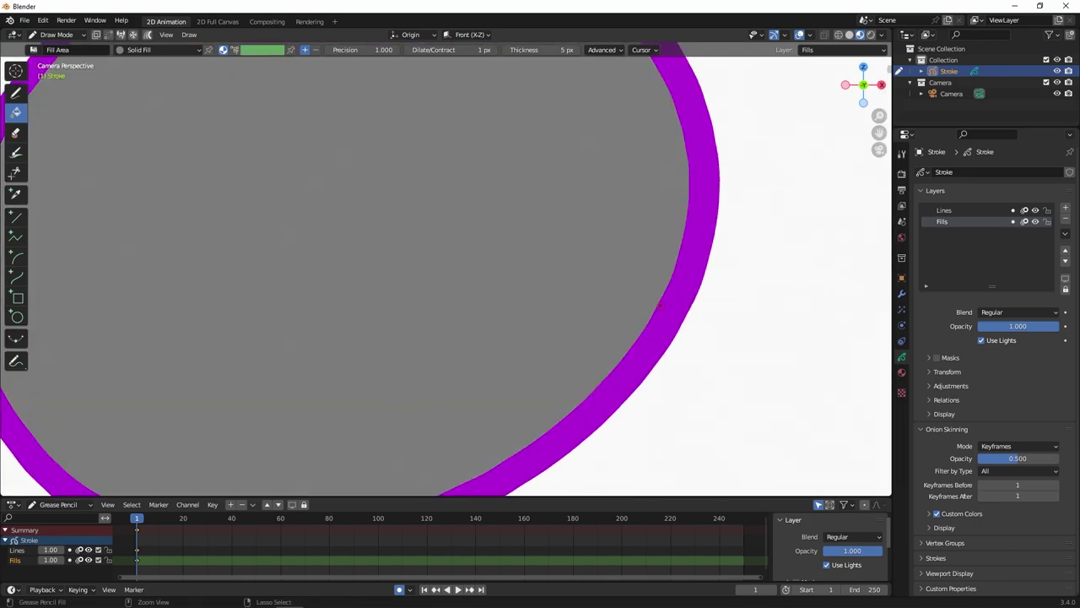
pyautogui.hotkey('ctrl', 'z')
pyautogui.hotkey('ctrl', 'shift', 'z')
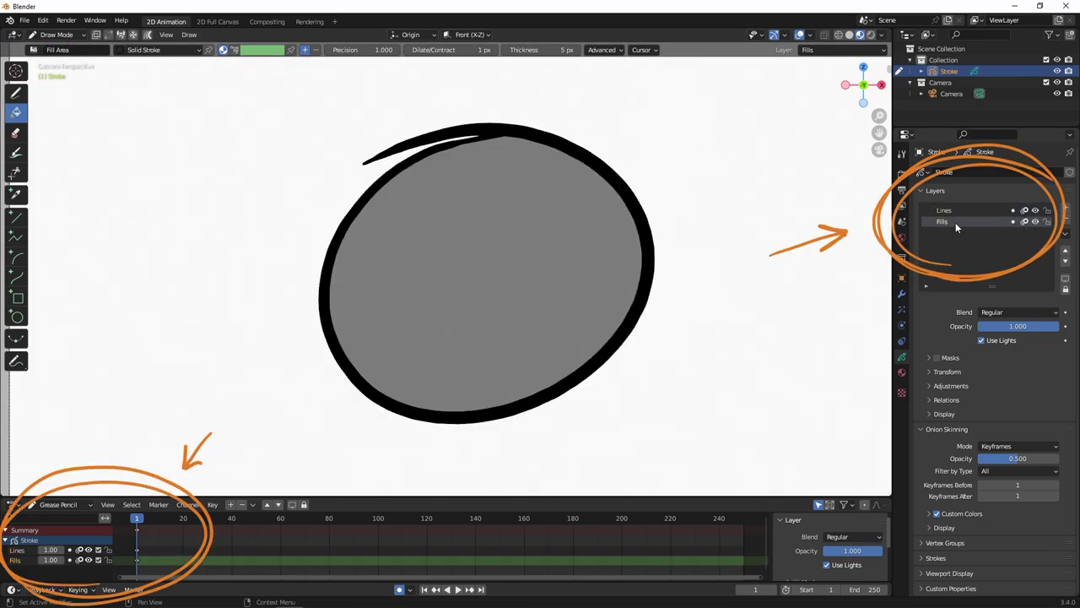
# Step: Switch the active layer back and forth between Lines and Fills in both the timeline and the layer list, ending on Lines
pyautogui.click(164, 549)
pyautogui.click(161, 558)
pyautogui.click(164, 549)
pyautogui.click(163, 559)
pyautogui.click(167, 550)
pyautogui.click(165, 557)
pyautogui.click(968, 210)
pyautogui.click(962, 221)
pyautogui.click(970, 211)
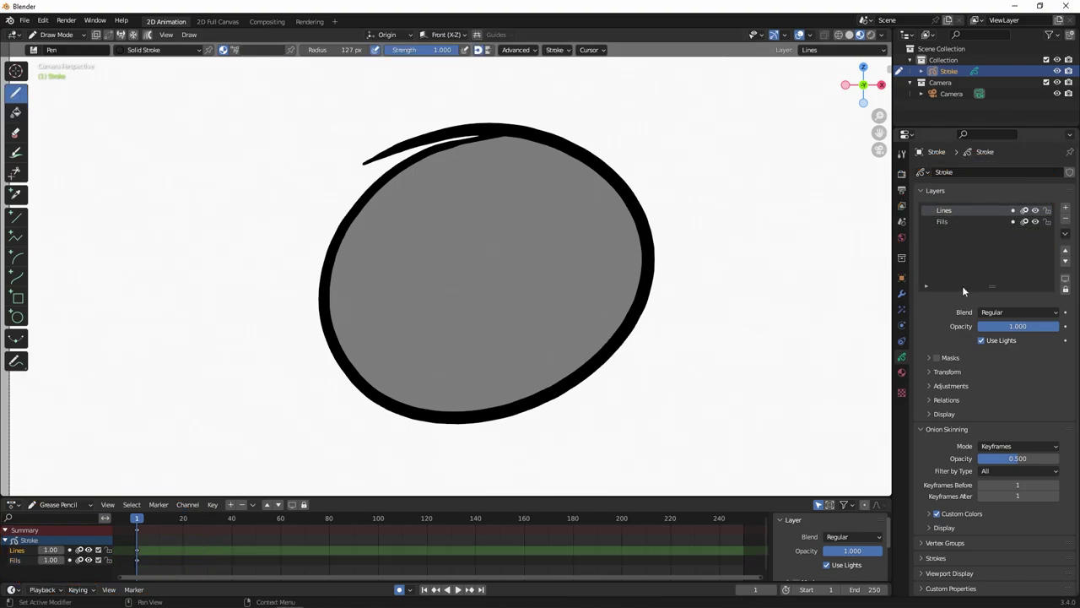
# Step: Add a layer named Face above Lines and draw two short vertical eyes and a smile on it
pyautogui.click(1065, 207)
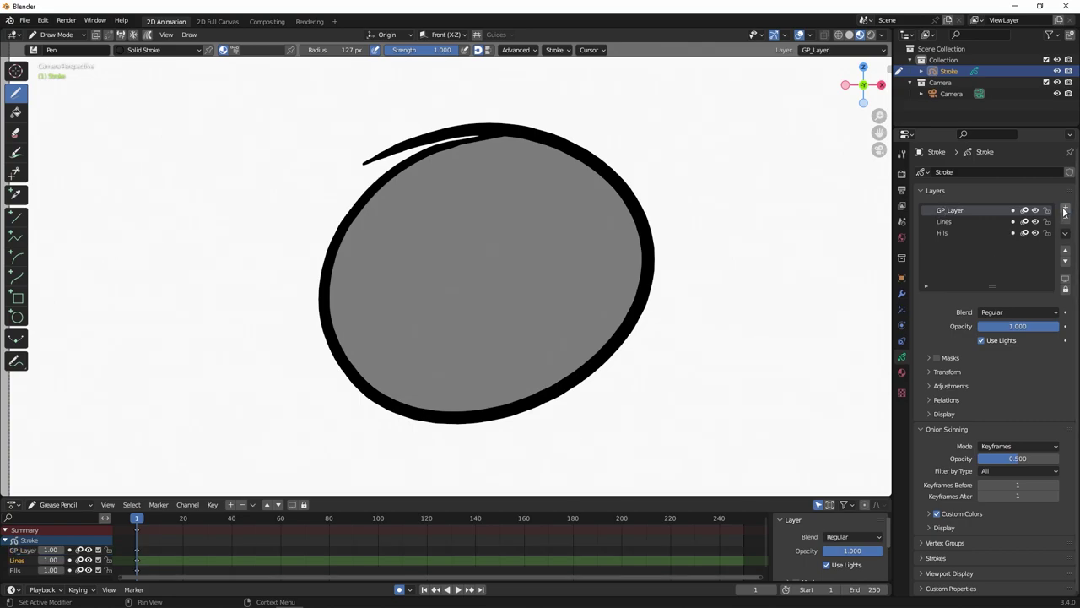
pyautogui.doubleClick(966, 211)
pyautogui.write('Face')
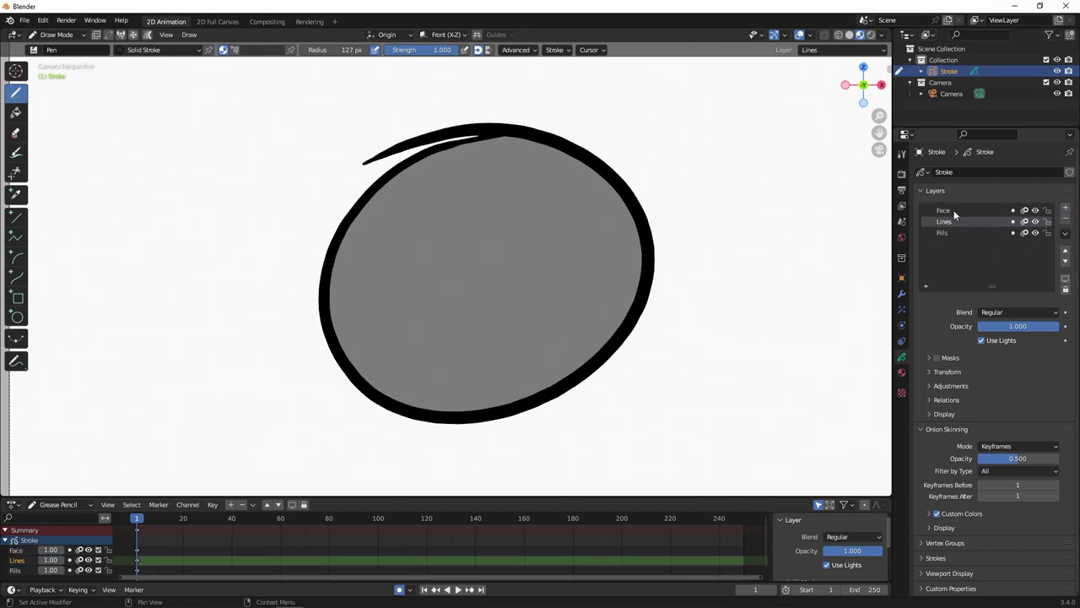
pyautogui.press('Return')
pyautogui.moveTo(560, 206); pyautogui.dragTo(563, 242)
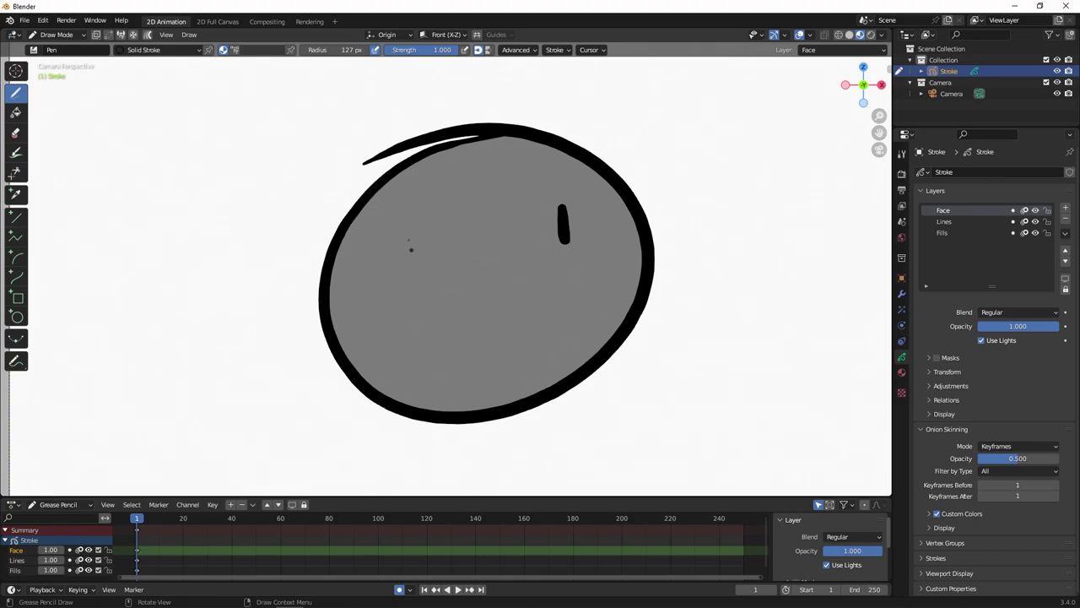
pyautogui.moveTo(407, 237)
pyautogui.mouseDown()
pyautogui.moveTo(413, 277)
pyautogui.moveTo(531, 280)
pyautogui.mouseUp()
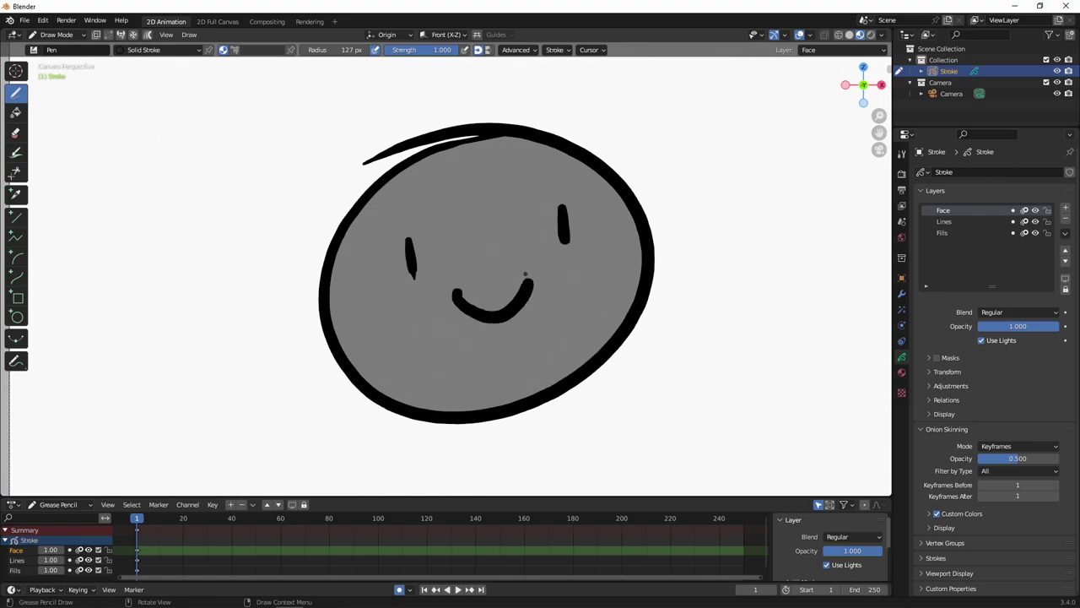
# Step: Toggle the Face layer's visibility, lock and mask options and restore them, testing a stroke while the layer is locked
pyautogui.click(1036, 210)
pyautogui.click(1035, 210)
pyautogui.click(1047, 210)
pyautogui.click(532, 306)
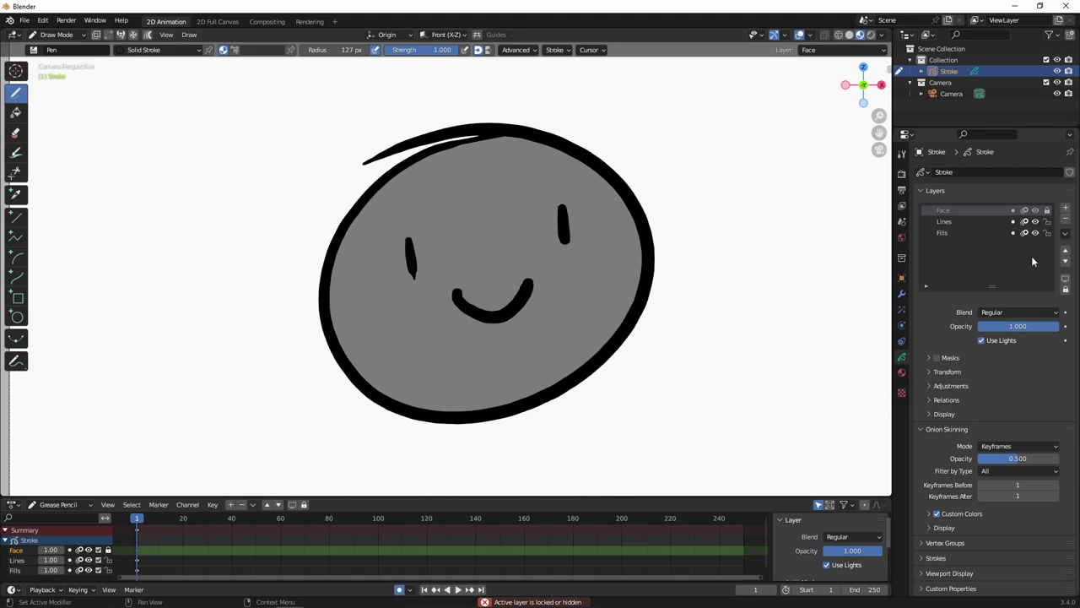
pyautogui.click(1047, 210)
pyautogui.click(1013, 210)
pyautogui.click(1014, 211)
pyautogui.click(1014, 211)
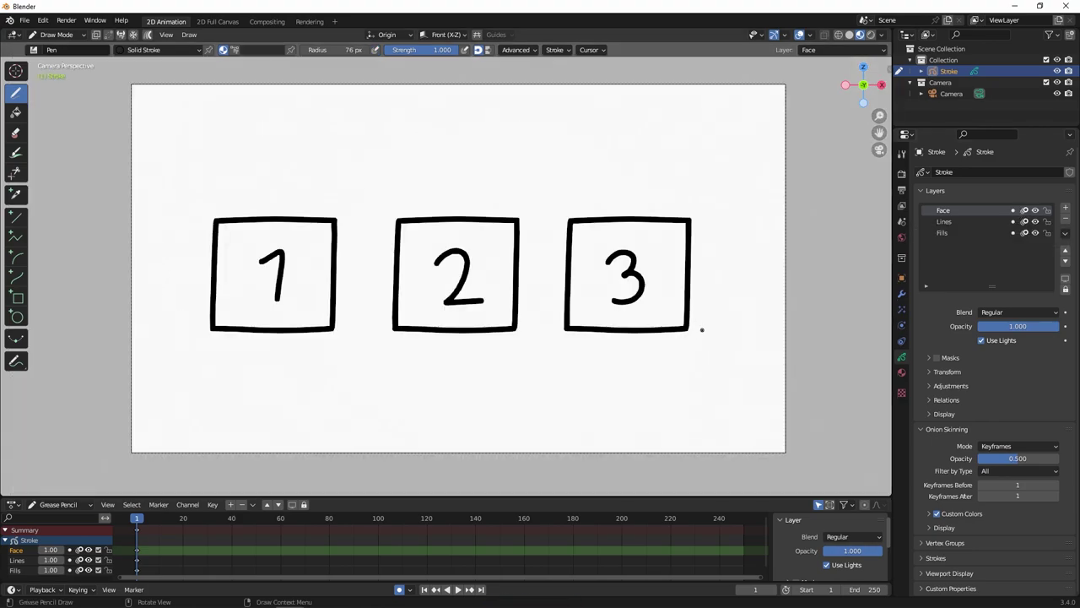
# Step: Draw a line from above the box numbered 3 back to above the box numbered 1
pyautogui.moveTo(613, 194)
pyautogui.mouseDown()
pyautogui.moveTo(576, 135)
pyautogui.moveTo(328, 149)
pyautogui.moveTo(278, 189)
pyautogui.moveTo(308, 188)
pyautogui.mouseUp()
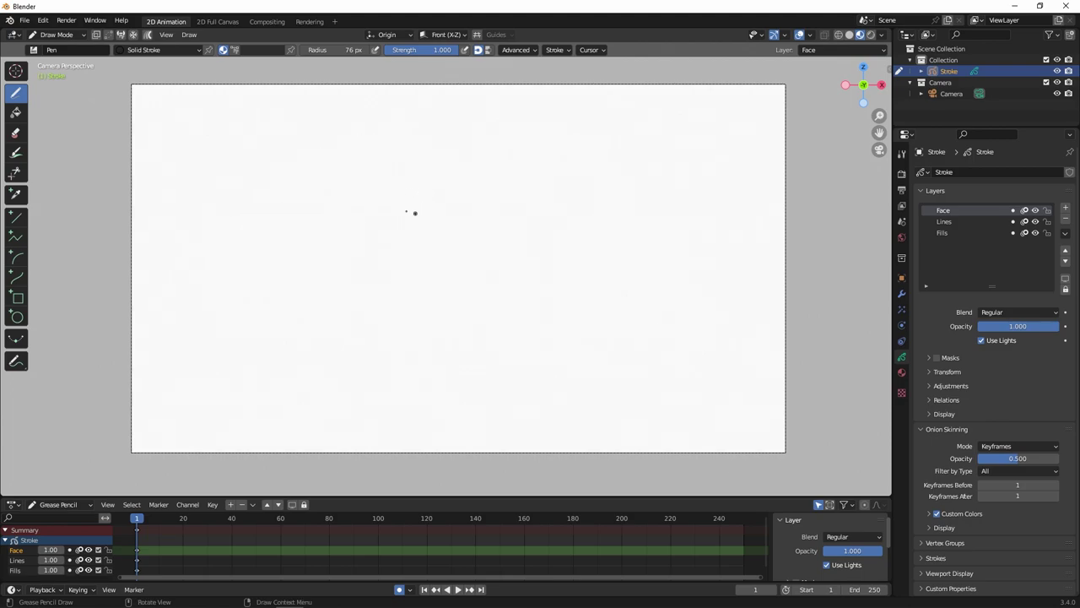
# Step: Draw a circle in the upper middle of the canvas on frame 1, with an arrow pointing down beside it
pyautogui.moveTo(408, 242)
pyautogui.mouseDown()
pyautogui.moveTo(374, 186)
pyautogui.moveTo(399, 244)
pyautogui.mouseUp()
pyautogui.moveTo(579, 173); pyautogui.dragTo(574, 315)
pyautogui.moveTo(595, 274); pyautogui.dragTo(546, 272)
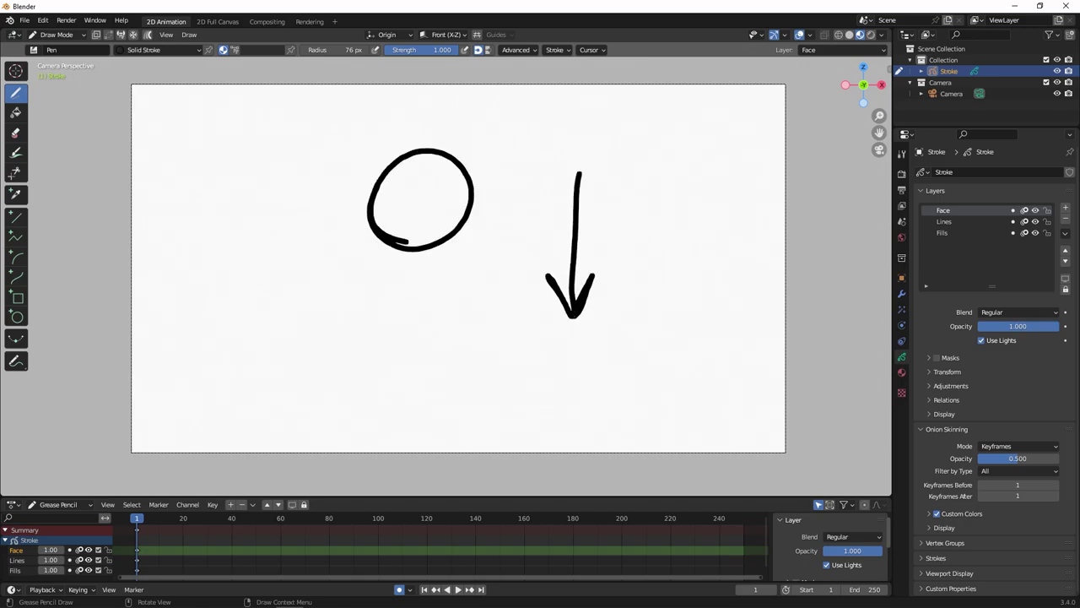
# Step: Play the timeline past frame 1 to check how long the circle and arrow drawing is held, and stop playback
pyautogui.press('Right')
pyautogui.press('space')
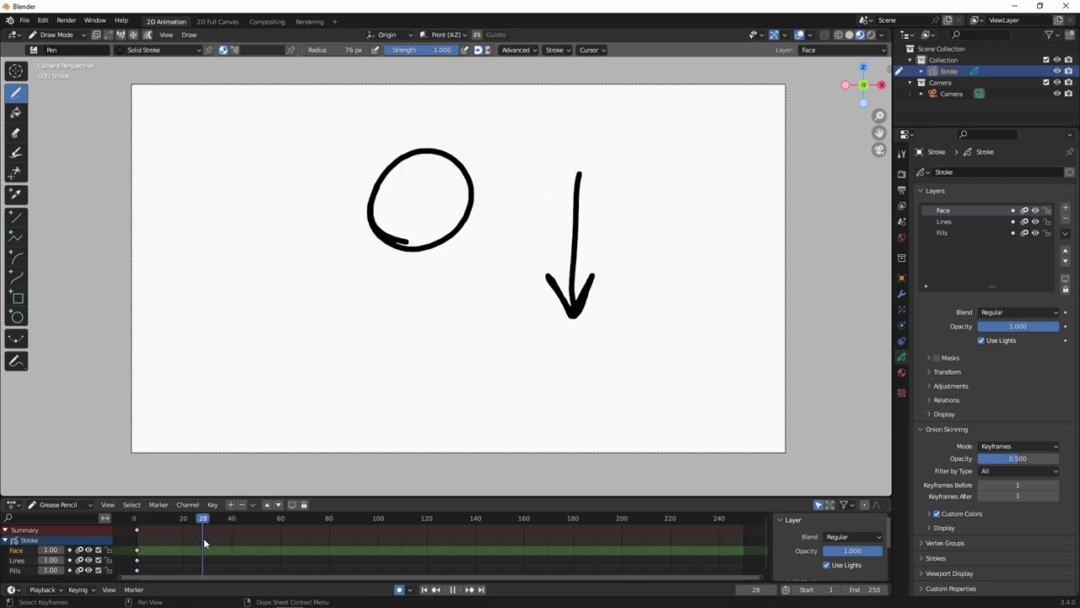
pyautogui.press('space')
# Step: Draw the falling ball progressively lower: a tilted oval on frame 2, narrow oval on 3, rounder shape on 4, flattened oval on 5
pyautogui.moveTo(392, 271)
pyautogui.mouseDown()
pyautogui.moveTo(386, 243)
pyautogui.moveTo(455, 253)
pyautogui.moveTo(403, 282)
pyautogui.mouseUp()
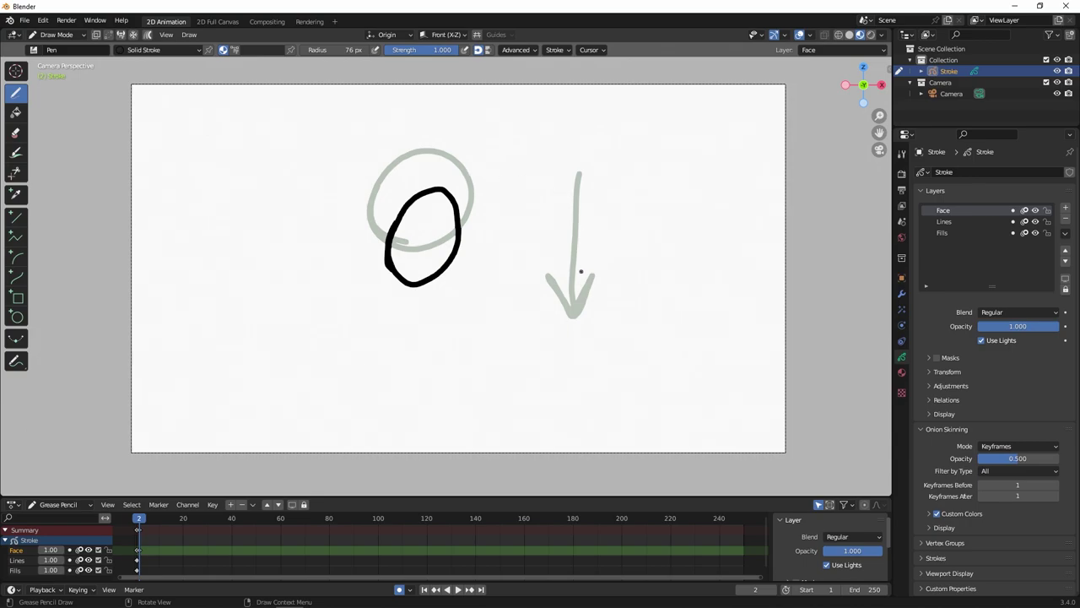
pyautogui.press('Right')
pyautogui.press('Right')
pyautogui.moveTo(389, 337)
pyautogui.mouseDown()
pyautogui.moveTo(448, 282)
pyautogui.moveTo(422, 354)
pyautogui.moveTo(393, 311)
pyautogui.mouseUp()
pyautogui.press('Right')
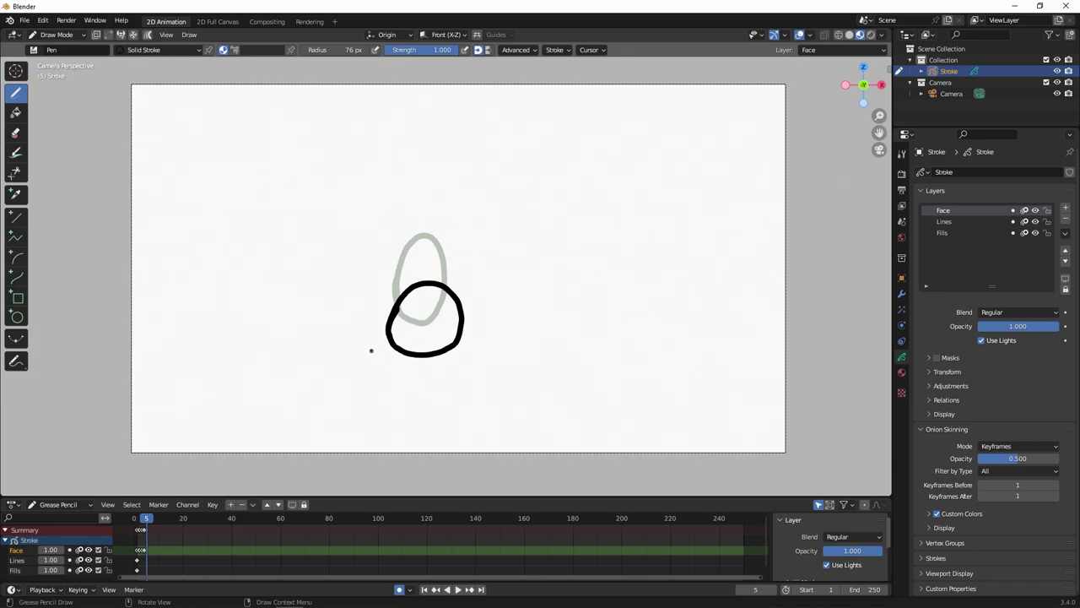
pyautogui.moveTo(371, 350)
pyautogui.mouseDown()
pyautogui.moveTo(488, 380)
pyautogui.moveTo(359, 362)
pyautogui.moveTo(376, 346)
pyautogui.mouseUp()
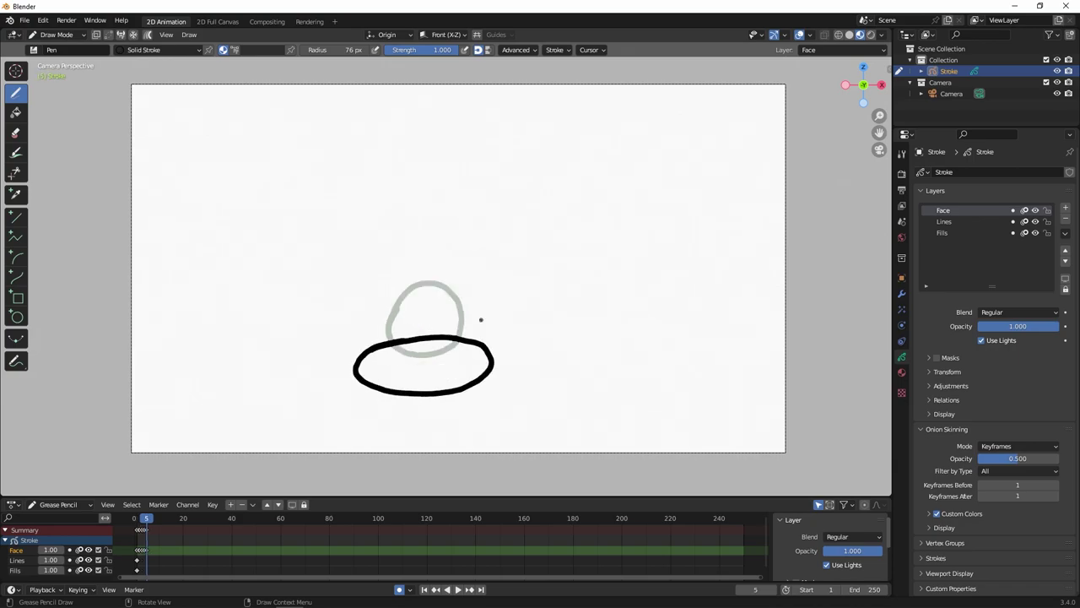
# Step: Step back and forth through frames 1 to 5 to review the falling ball's motion and its onion skins
pyautogui.press('Left')
pyautogui.press('Left')
pyautogui.press('Left')
pyautogui.press('Left')
pyautogui.press('Right')
pyautogui.press('Right')
pyautogui.press('Right')
pyautogui.press('Right')
pyautogui.press('Left')
pyautogui.press('Left')
pyautogui.press('Left')
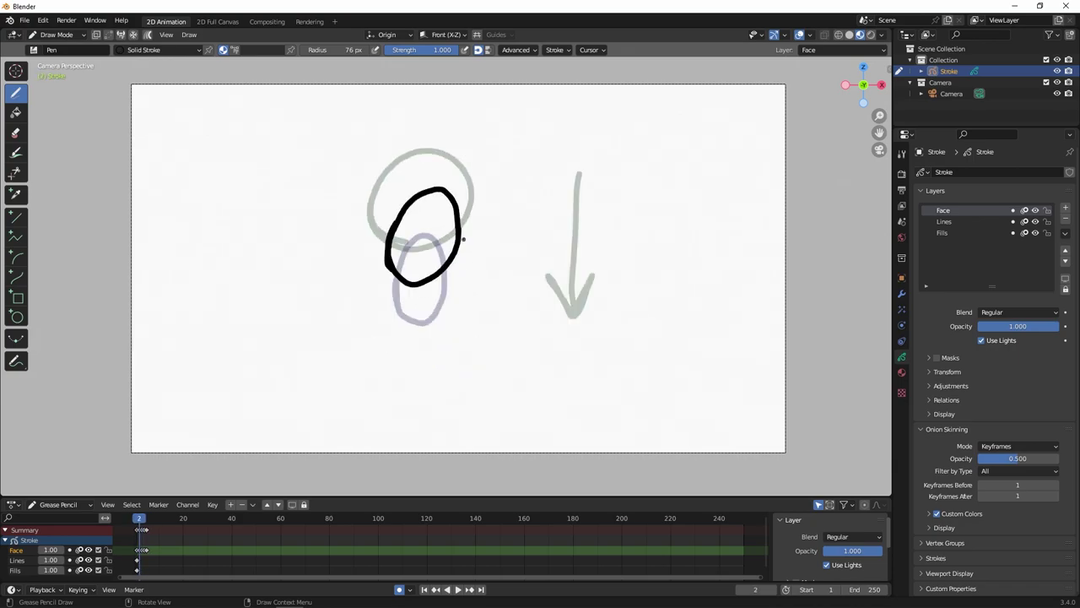
# Step: Return to frame 1 and lower the onion skinning opacity to 0.071
pyautogui.press('Left')
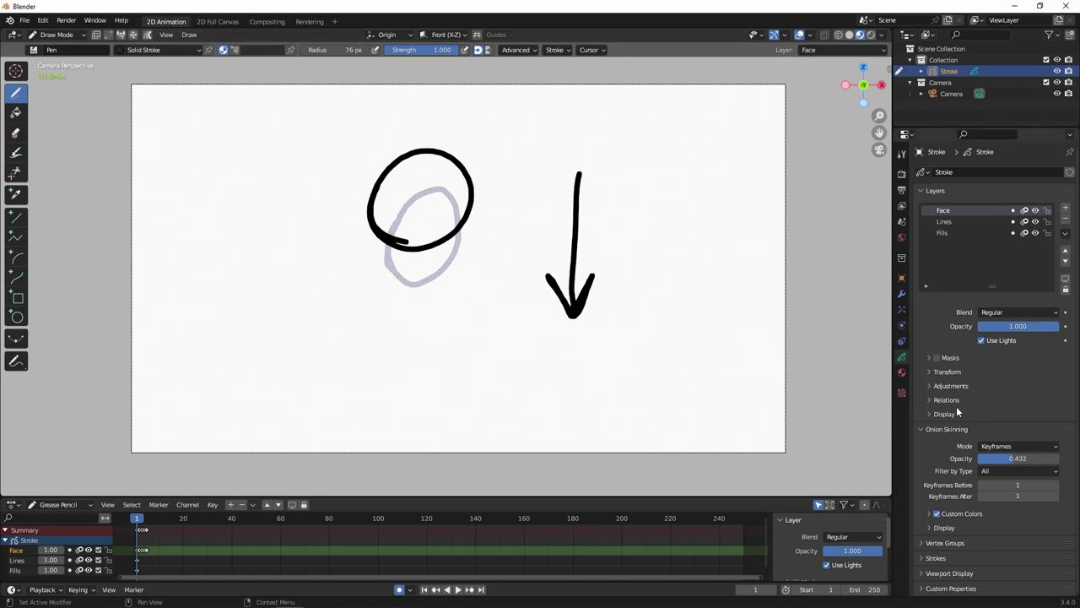
pyautogui.moveTo(1029, 458); pyautogui.dragTo(987, 462)
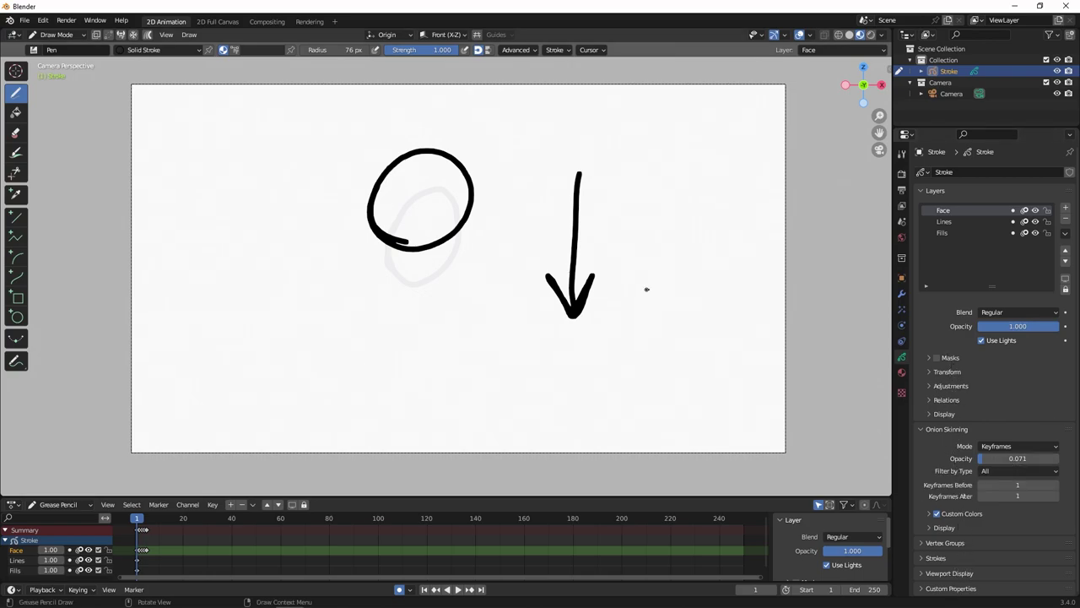
# Step: Expand the vertex groups section, then step forward to frame 3 and back to frame 1 to review the onion skins
pyautogui.click(945, 543)
pyautogui.press('Right')
pyautogui.press('Right')
pyautogui.press('Right')
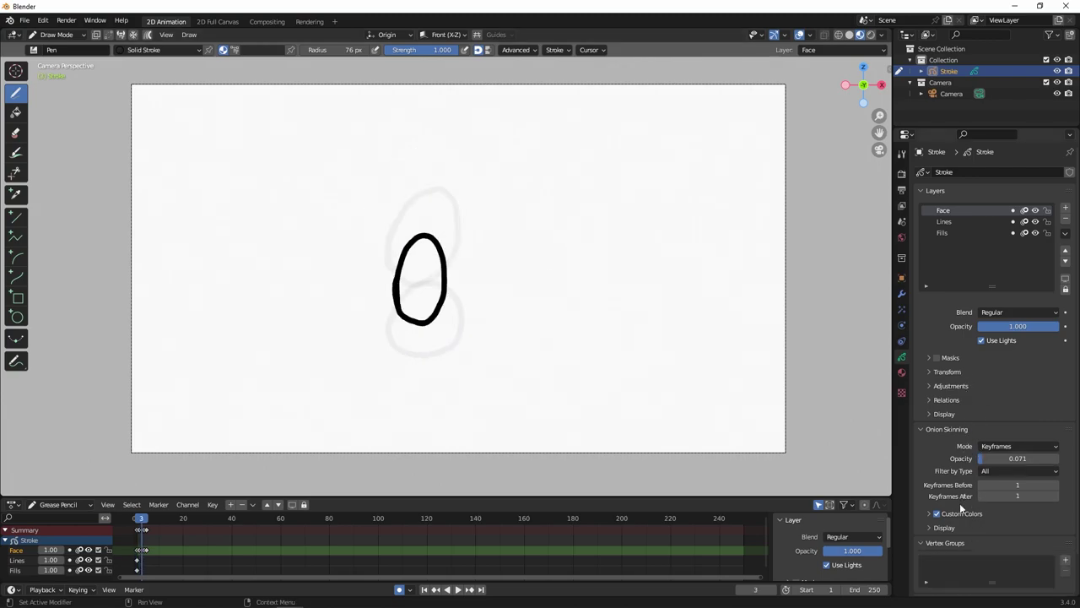
pyautogui.press('Left')
pyautogui.press('Left')
pyautogui.press('Left')
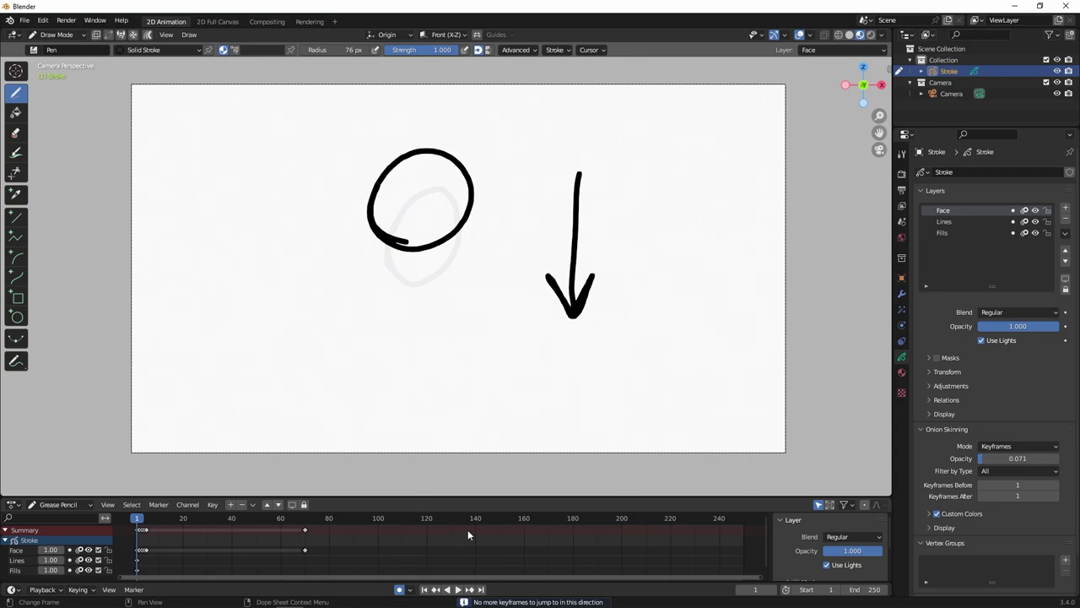
# Step: Enlarge the dope sheet and activate the Face, Lines and Fills layer channels in turn, ending on Face
pyautogui.moveTo(515, 498); pyautogui.dragTo(527, 388)
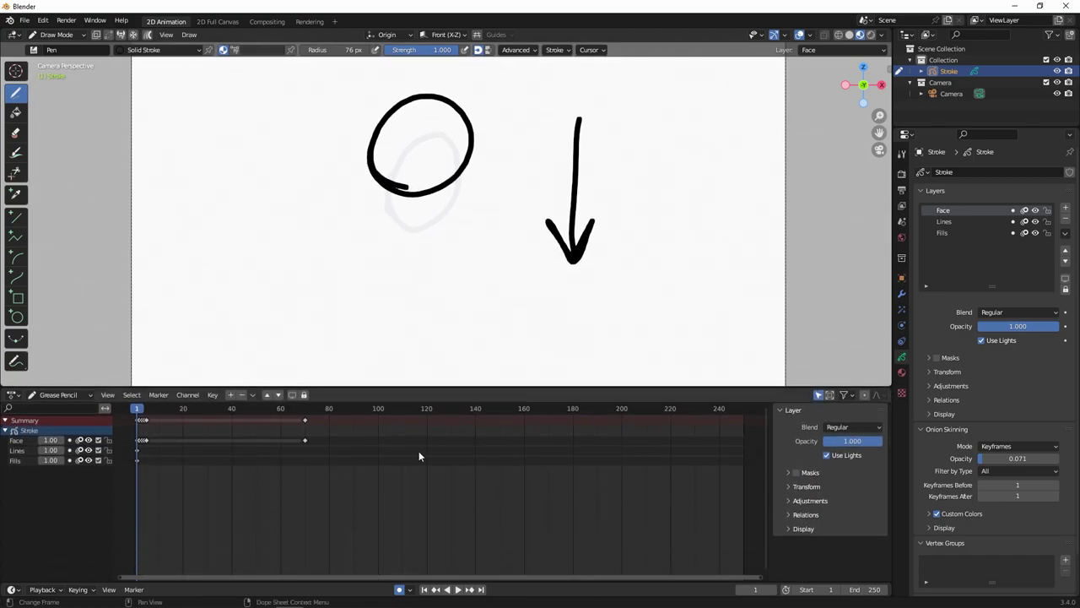
pyautogui.press('Down')
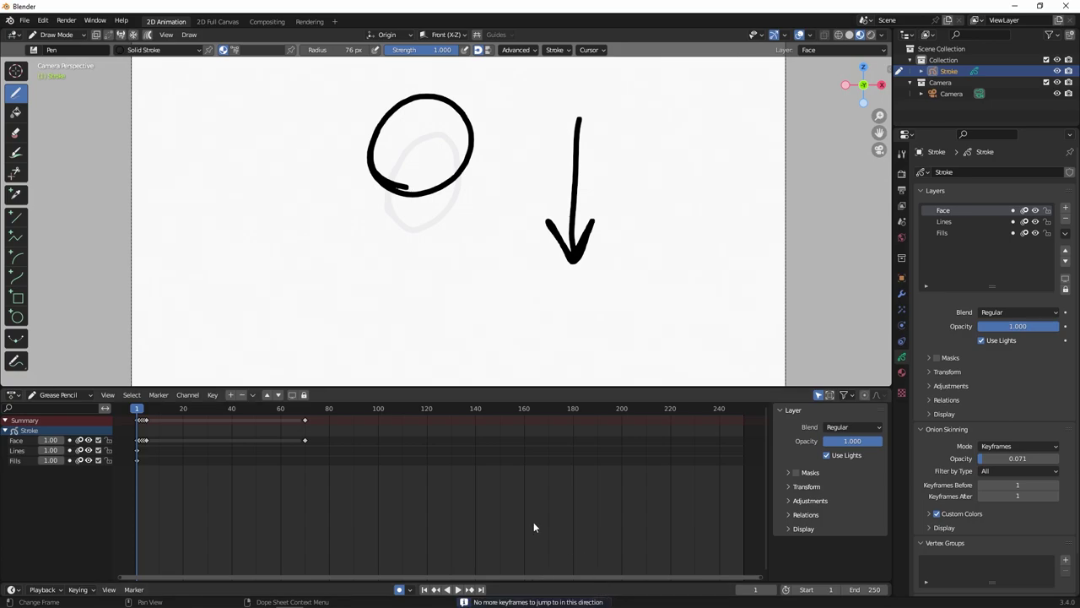
pyautogui.click(356, 441)
pyautogui.click(354, 450)
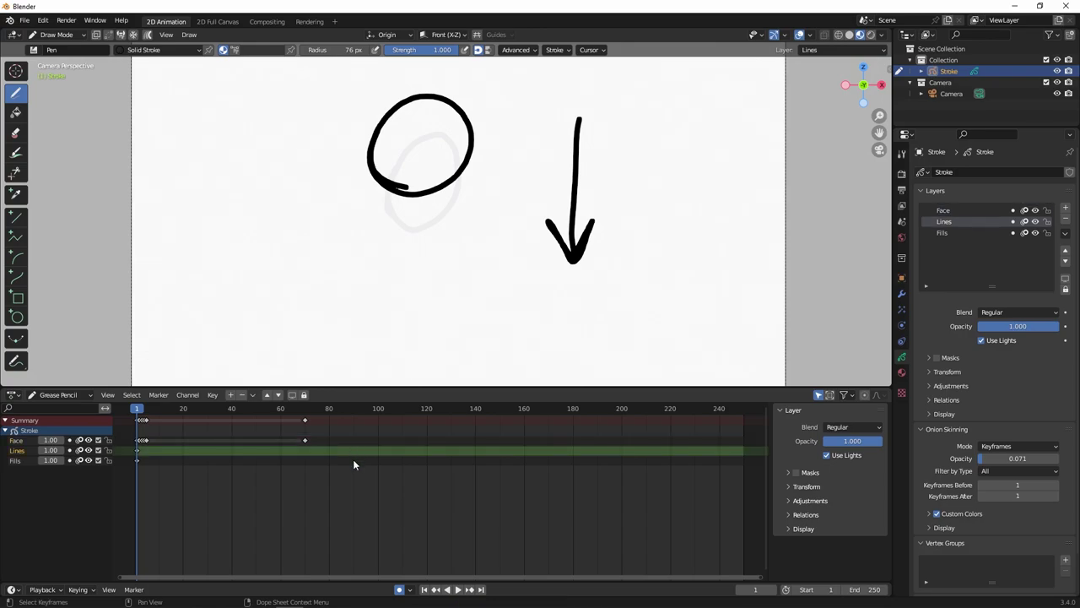
pyautogui.click(353, 460)
pyautogui.click(356, 449)
pyautogui.click(357, 440)
pyautogui.click(359, 450)
pyautogui.click(359, 460)
pyautogui.click(365, 441)
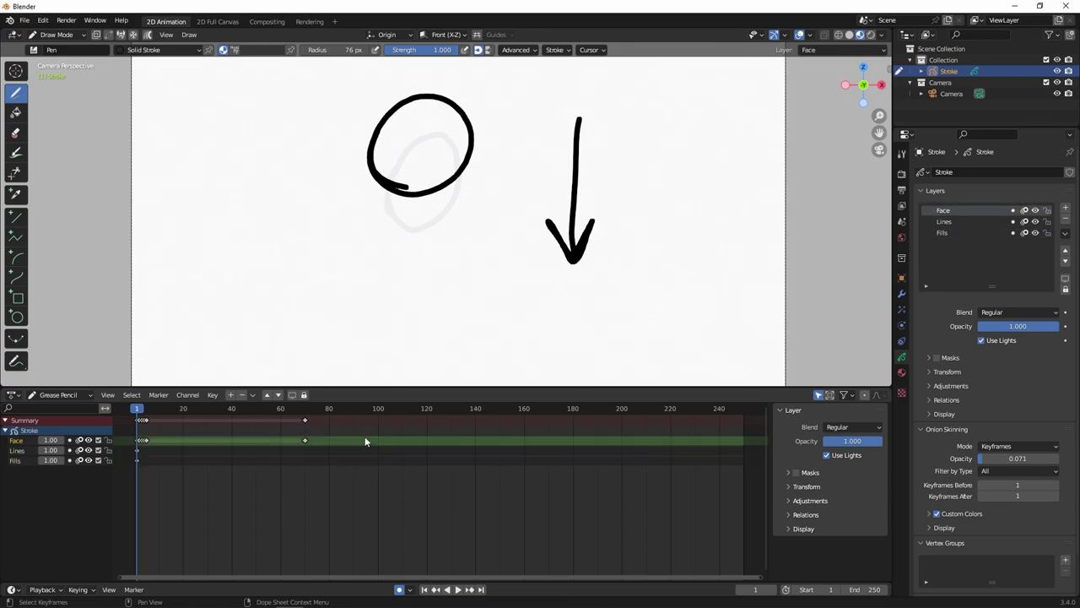
# Step: Step forward frame by frame from frame 1 to frame 18 to review the Face layer's drawings
pyautogui.press('Right')
pyautogui.press('Right')
pyautogui.press('Right')
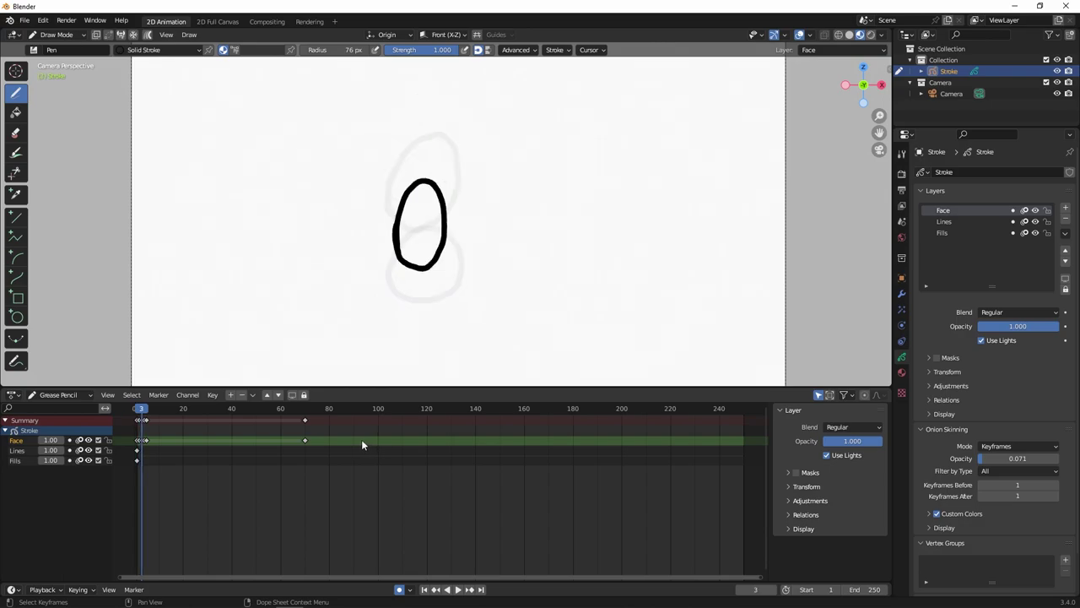
pyautogui.press('Right')
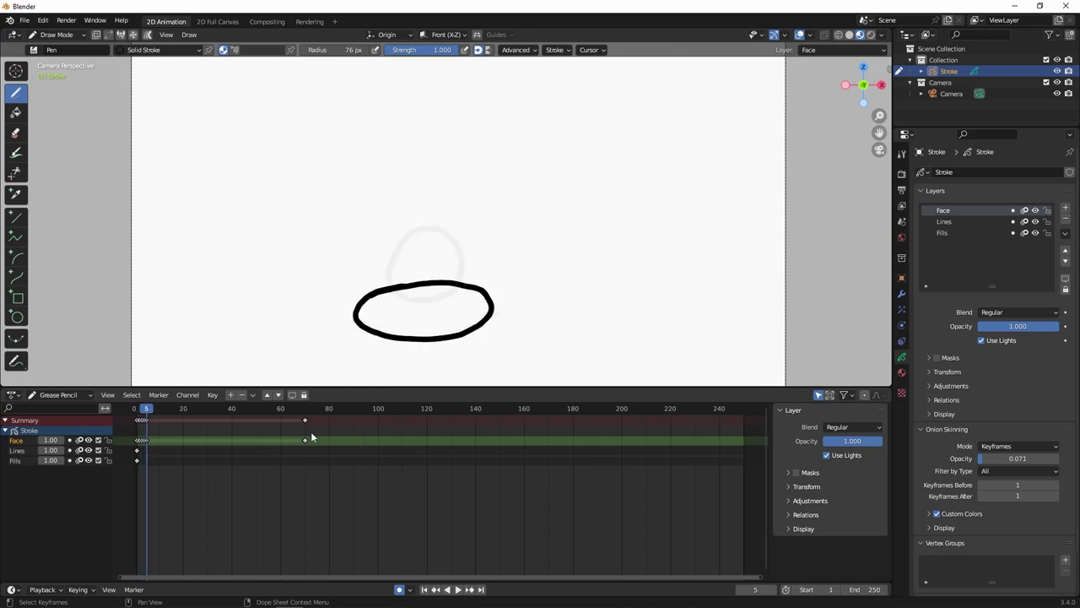
pyautogui.press('Right')
pyautogui.press('Right')
pyautogui.press('Right')
pyautogui.press('Right')
pyautogui.press('Right')
pyautogui.press('Right')
pyautogui.press('Right')
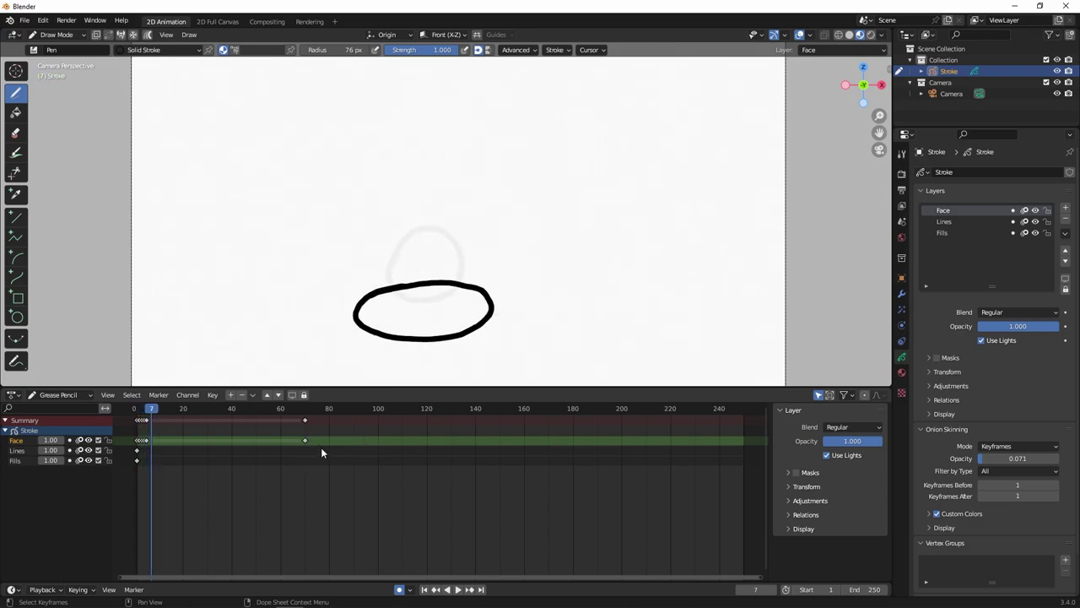
pyautogui.press('Right')
pyautogui.press('Right')
pyautogui.press('Right')
pyautogui.press('Right')
pyautogui.press('Right')
pyautogui.press('Right')
pyautogui.press('Right')
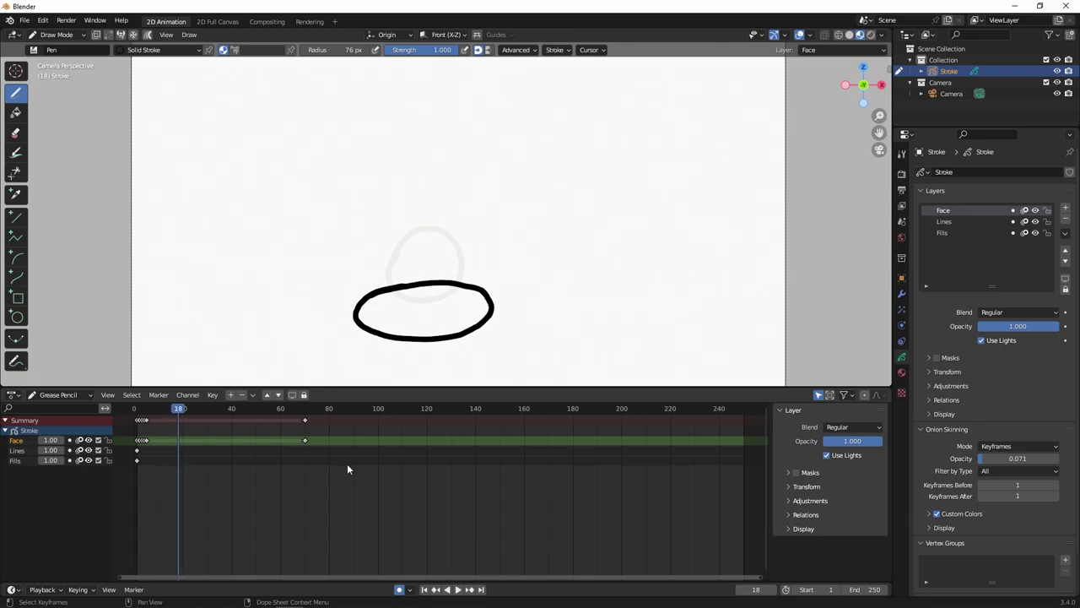
# Step: Jump back and forth between the Face layer's keyframes, including those at frames 5 and 70
pyautogui.press('Down')
pyautogui.press('Up')
pyautogui.press('Down')
pyautogui.press('Up')
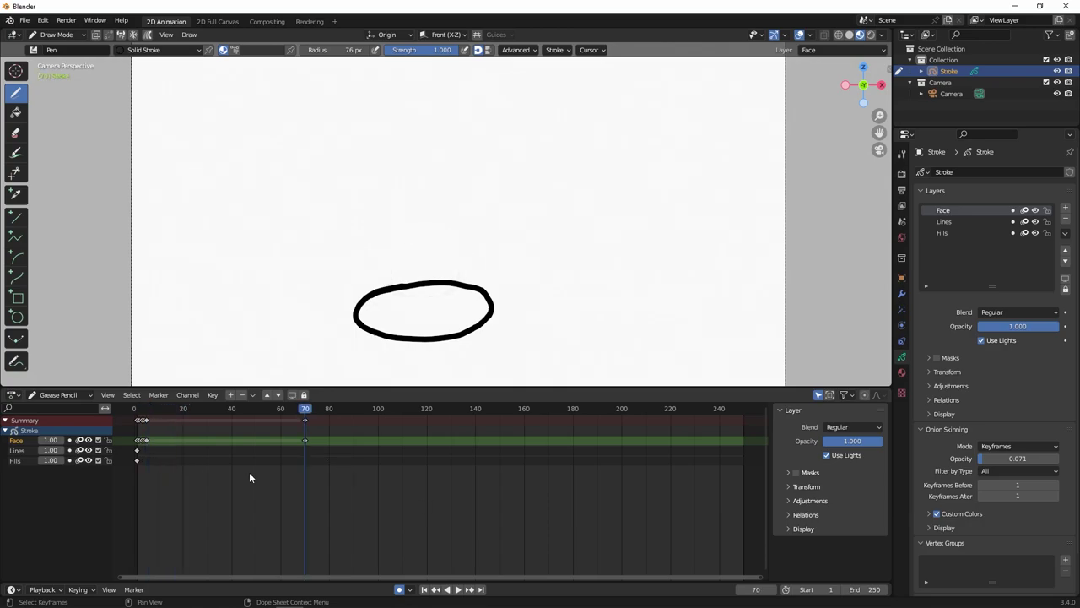
pyautogui.press('Down')
pyautogui.press('Up')
pyautogui.press('Down')
pyautogui.press('Up')
pyautogui.press('Down')
pyautogui.press('Up')
pyautogui.press('Down')
pyautogui.press('Up')
pyautogui.press('Down')
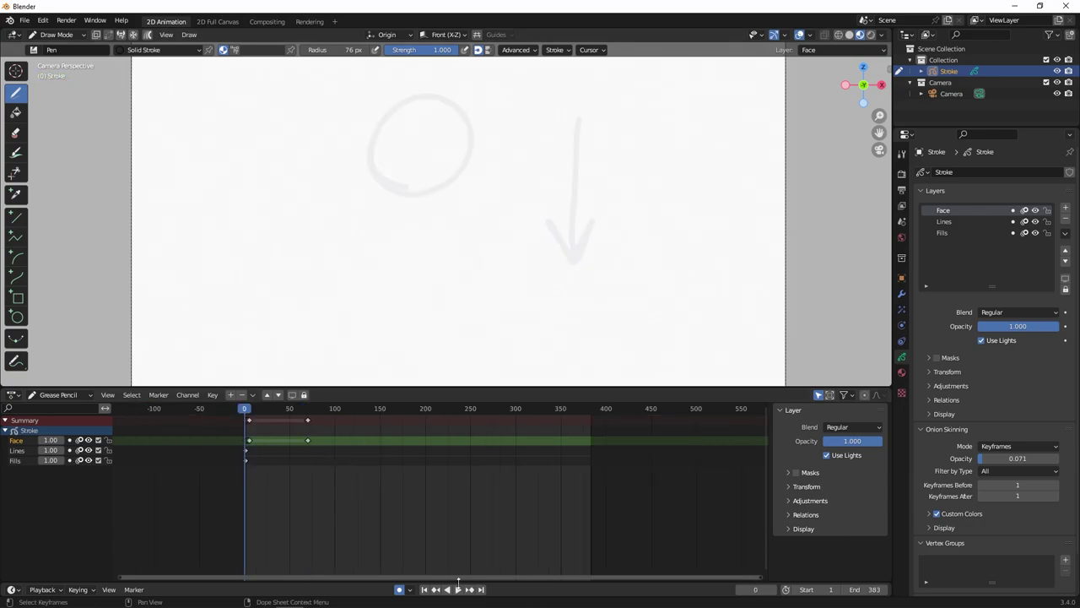
# Step: Play the animation from frame 0, stop it, and set the scene's end frame to 397
pyautogui.click(457, 589)
pyautogui.press('space')
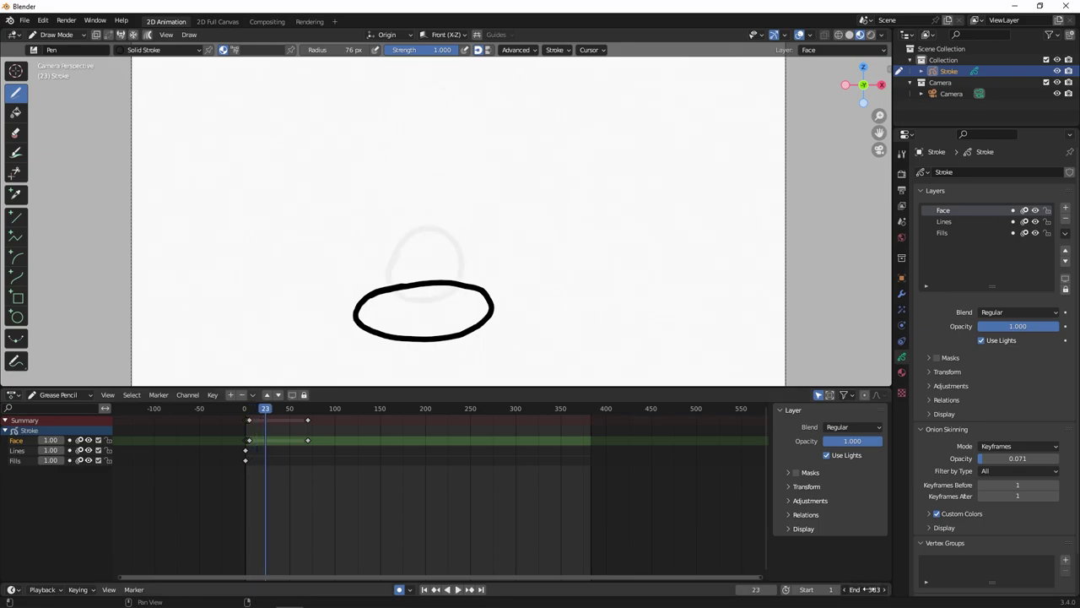
pyautogui.moveTo(874, 589)
pyautogui.mouseDown()
pyautogui.moveTo(759, 593)
pyautogui.moveTo(907, 588)
pyautogui.moveTo(857, 589)
pyautogui.mouseUp()
# Step: Draw a wavy line across the canvas and try the Dot Dash and Envelope modifiers on it, varying the envelope's spread length
pyautogui.moveTo(230, 341)
pyautogui.mouseDown()
pyautogui.moveTo(279, 299)
pyautogui.moveTo(466, 375)
pyautogui.moveTo(624, 287)
pyautogui.moveTo(740, 307)
pyautogui.mouseUp()
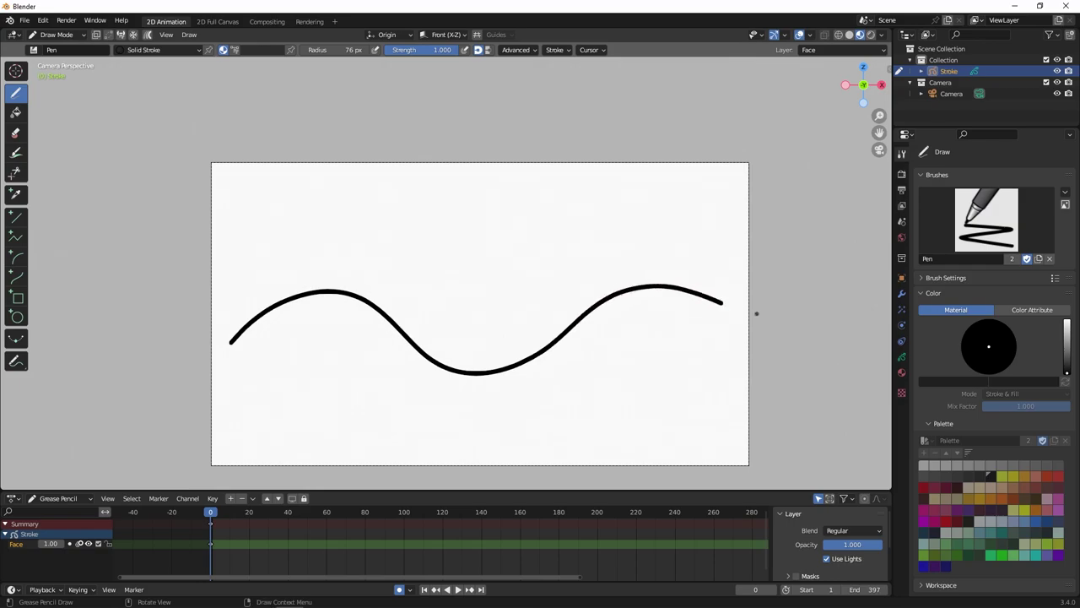
pyautogui.click(901, 295)
pyautogui.click(957, 172)
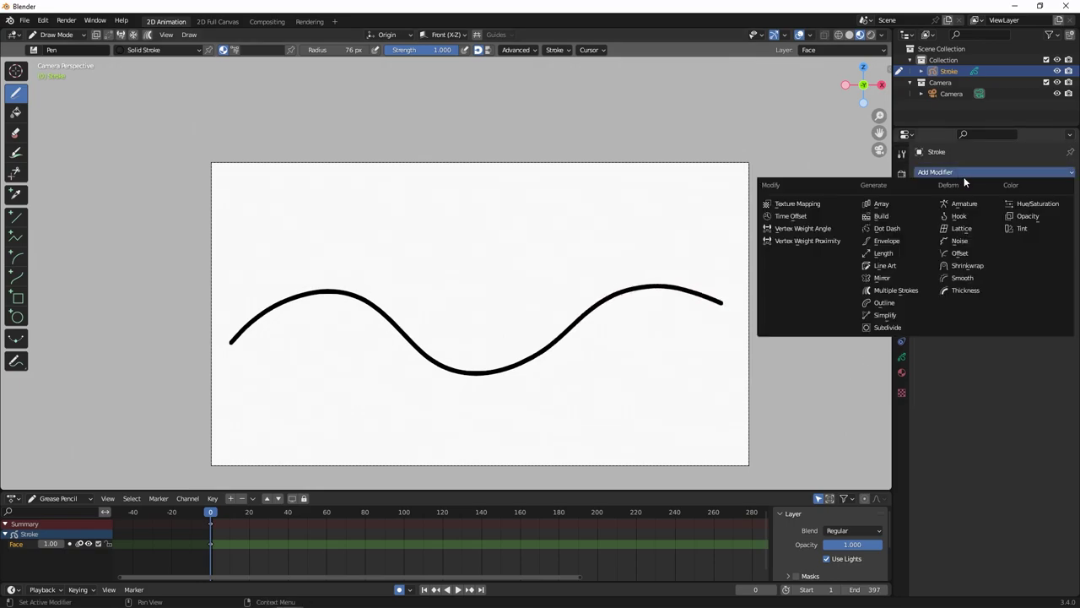
pyautogui.click(888, 229)
pyautogui.moveTo(1004, 286); pyautogui.dragTo(1031, 286)
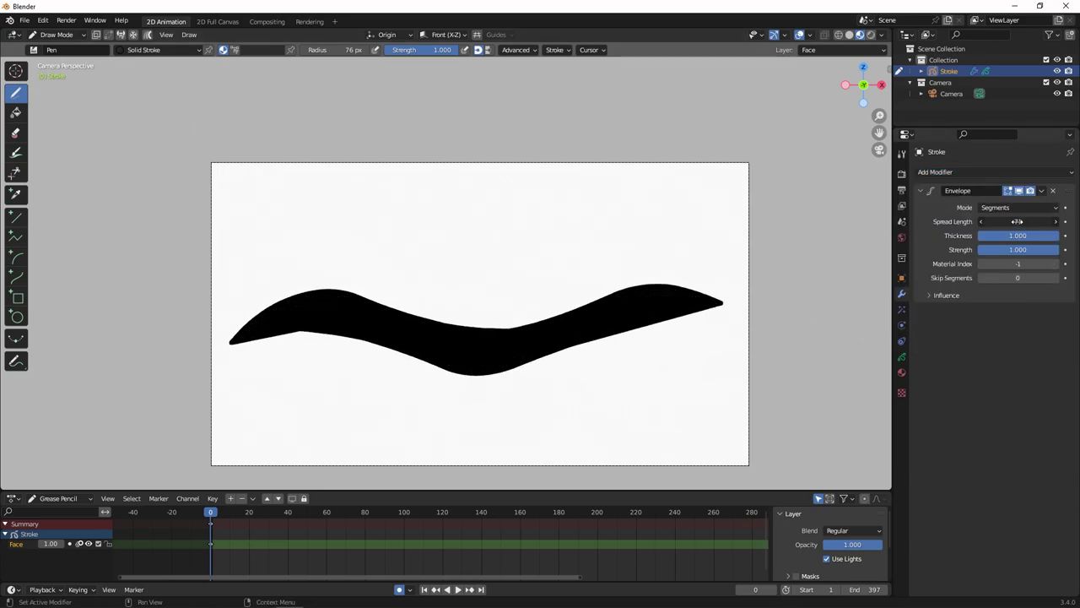
pyautogui.moveTo(1012, 221)
pyautogui.mouseDown()
pyautogui.moveTo(995, 221)
pyautogui.moveTo(1010, 221)
pyautogui.mouseUp()
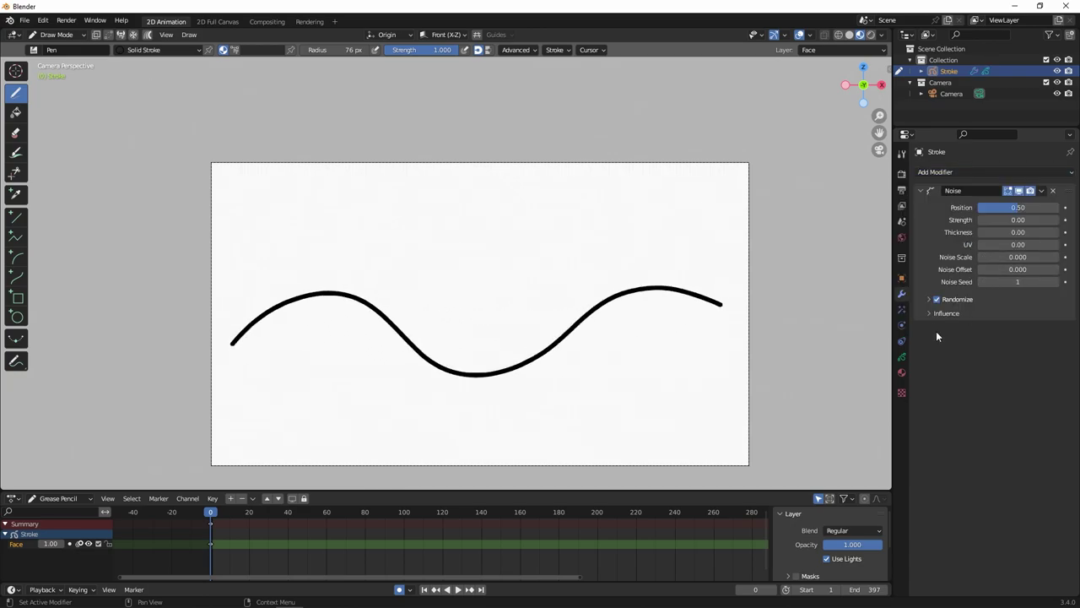
# Step: Set the Noise modifier's strength to 0.33, thickness to 0.39 and noise scale to 0.109 while the timeline plays
pyautogui.press('space')
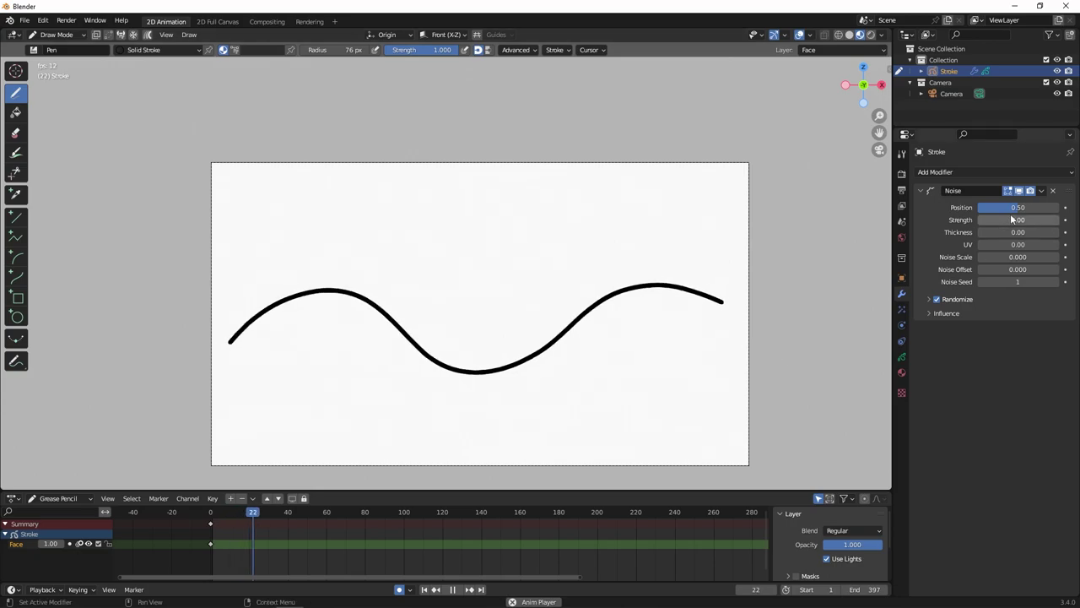
pyautogui.moveTo(1008, 220)
pyautogui.mouseDown()
pyautogui.moveTo(1054, 221)
pyautogui.moveTo(1033, 221)
pyautogui.moveTo(1055, 230)
pyautogui.moveTo(995, 255)
pyautogui.moveTo(1007, 255)
pyautogui.mouseUp()
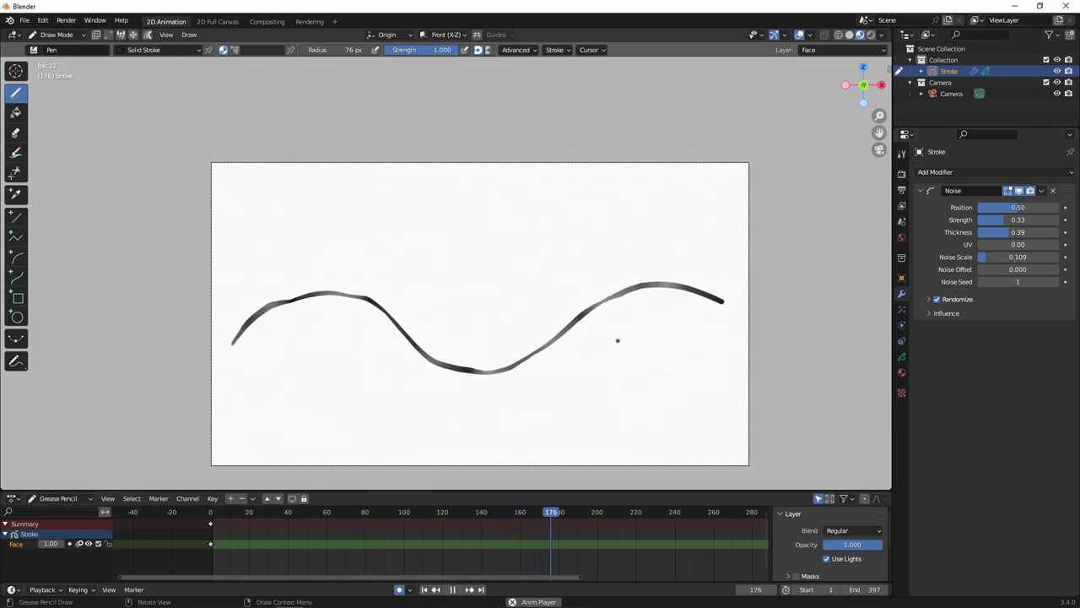
pyautogui.keyDown('ctrl'); pyautogui.moveTo(575, 378); pyautogui.dragTo(693, 270, button='middle'); pyautogui.keyUp('ctrl')
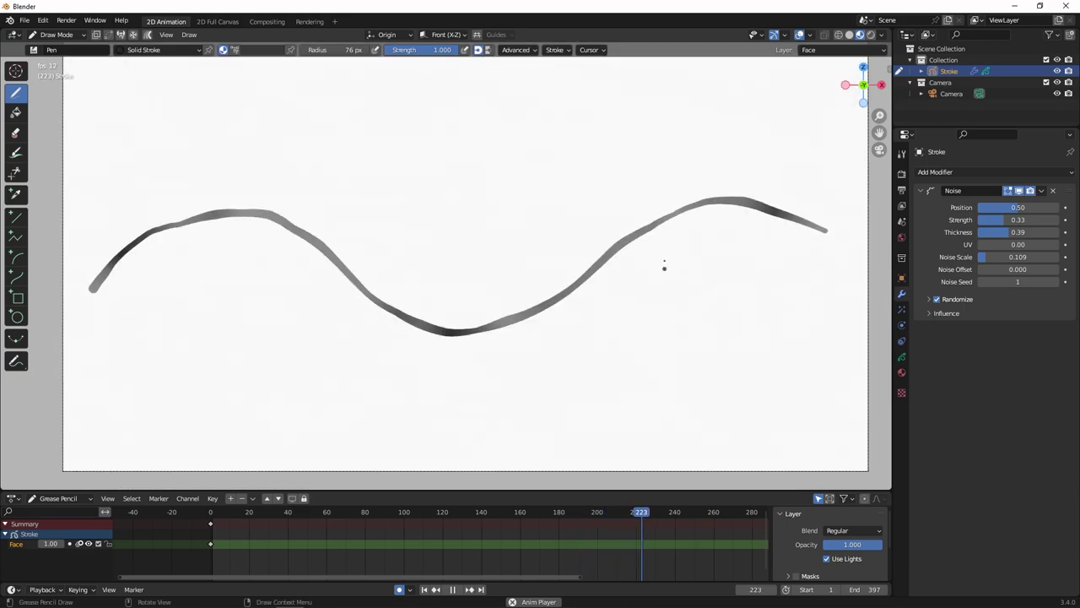
pyautogui.scroll(-2, 687, 292)
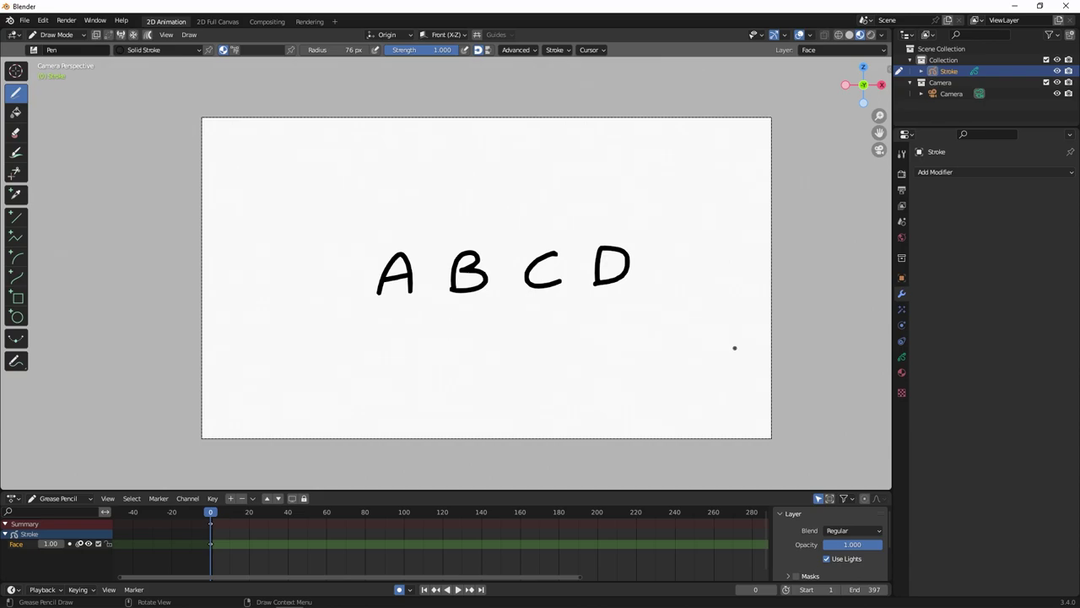
# Step: Enlarge the letter A in Edit Mode and reposition it beside the letters B, C and D
pyautogui.press('Tab')
pyautogui.press('s')
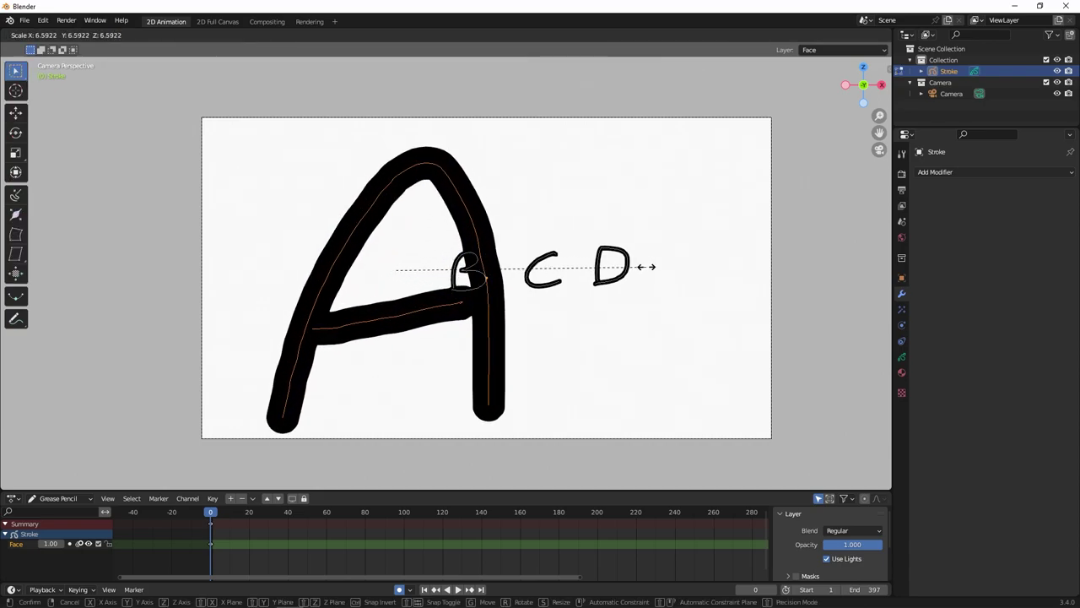
pyautogui.click(631, 266)
pyautogui.press('g')
pyautogui.click(528, 241)
pyautogui.press('s')
pyautogui.click(497, 265)
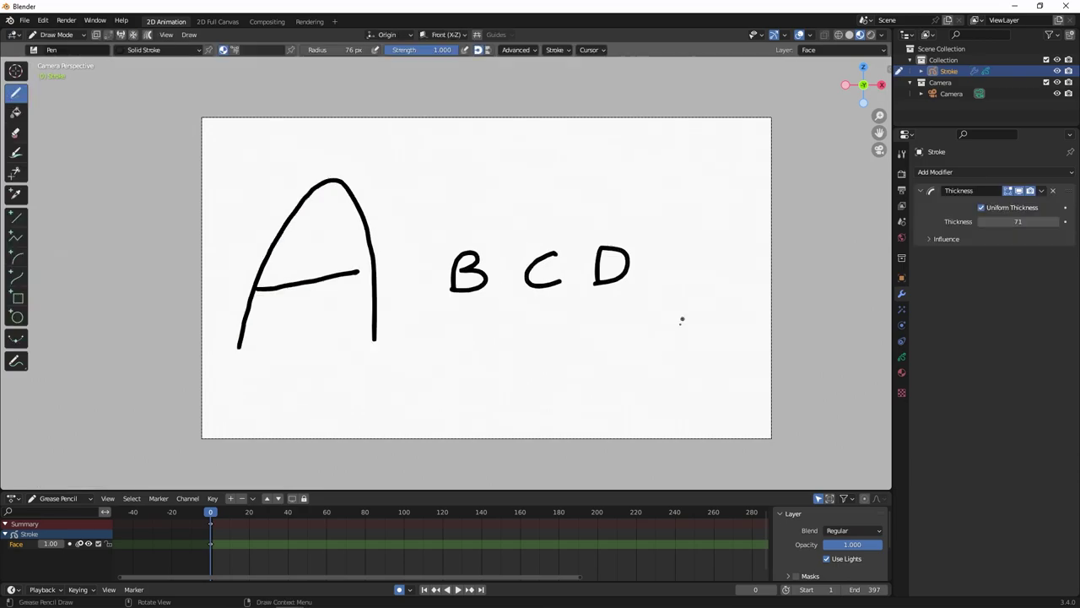
# Step: Draw a freehand stroke below the letters with the uniform Thickness modifier active, undo it and redraw it
pyautogui.moveTo(424, 346)
pyautogui.mouseDown()
pyautogui.moveTo(453, 371)
pyautogui.moveTo(648, 403)
pyautogui.mouseUp()
pyautogui.hotkey('ctrl', 'z')
pyautogui.moveTo(449, 345); pyautogui.dragTo(709, 403)
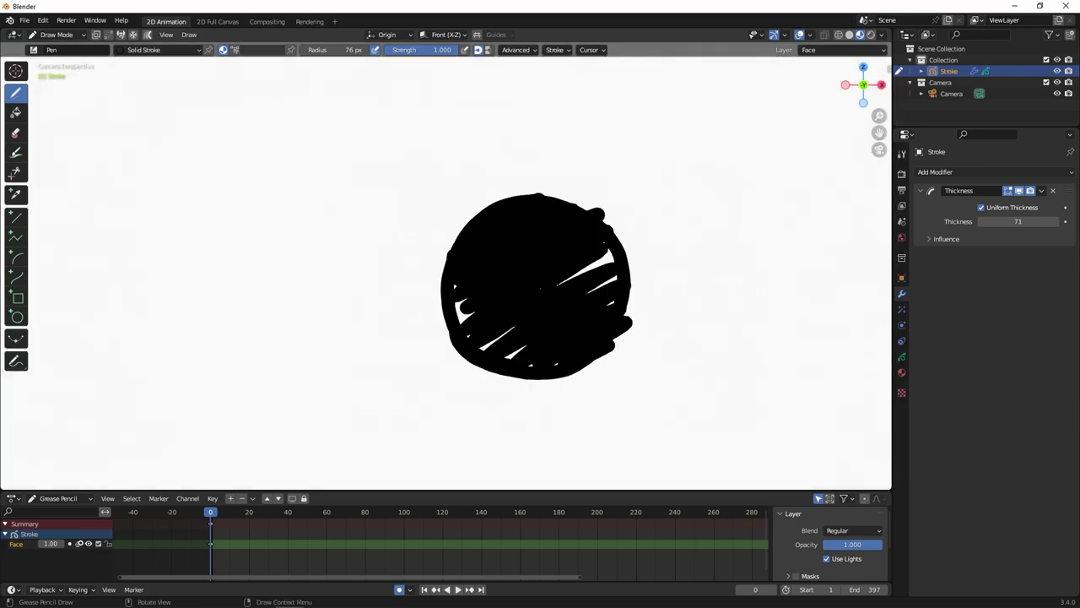
# Step: Try erasing the upper-left part of the scribbled fill inside the circle
pyautogui.moveTo(557, 206)
pyautogui.mouseDown()
pyautogui.moveTo(485, 237)
pyautogui.moveTo(470, 255)
pyautogui.mouseUp()
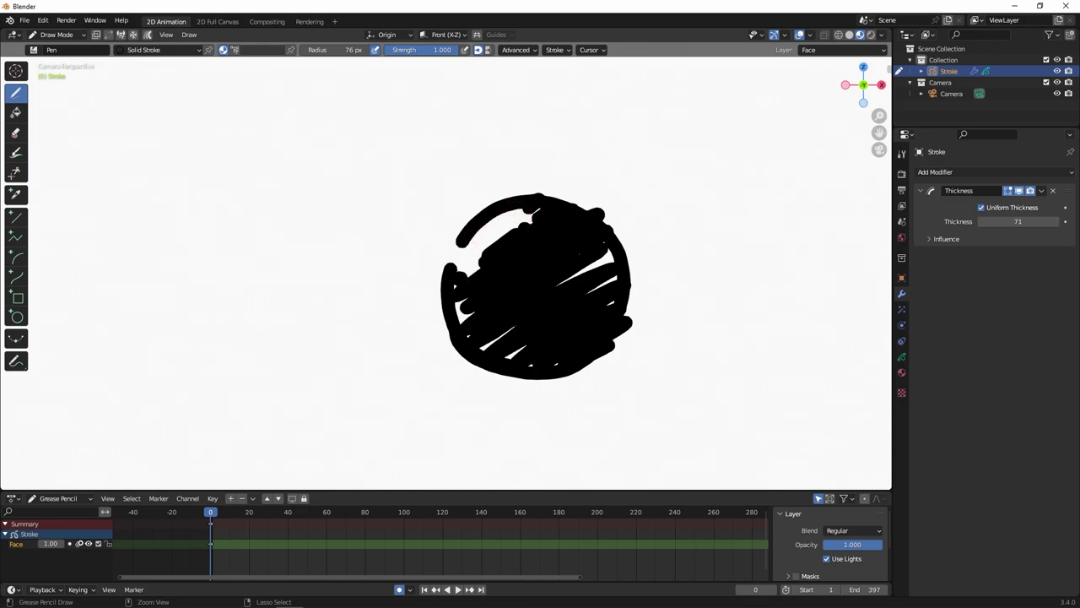
pyautogui.moveTo(456, 245); pyautogui.dragTo(455, 243)
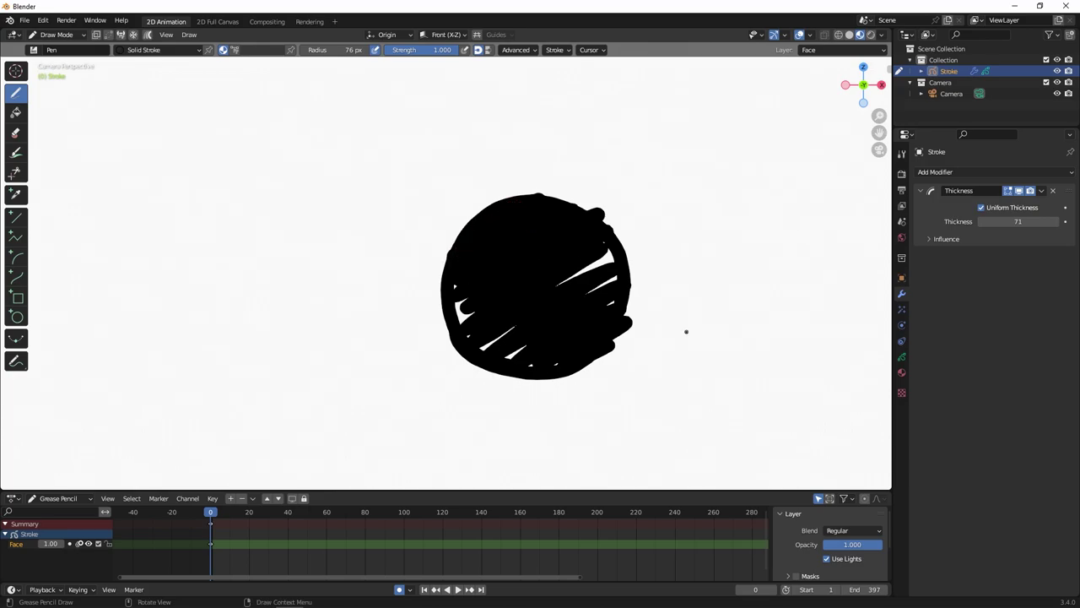
# Step: Enter Edit Mode, show all the scribble's points, and delete a single point near the circle's upper part
pyautogui.press('Tab')
pyautogui.press('a')
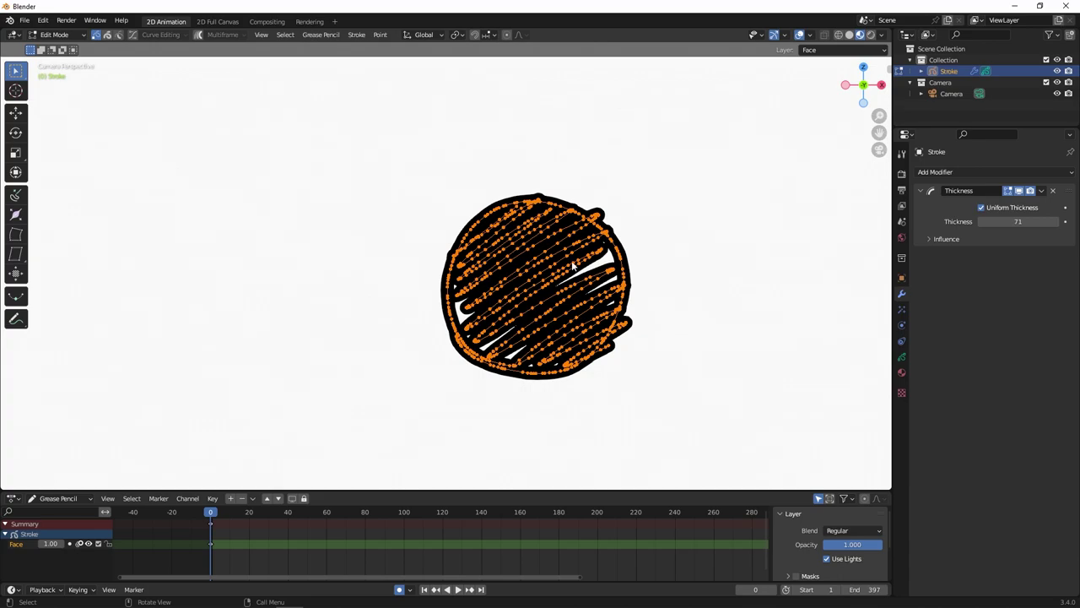
pyautogui.click(535, 226)
pyautogui.keyDown('ctrl'); pyautogui.moveTo(535, 226); pyautogui.dragTo(593, 193, button='middle'); pyautogui.keyUp('ctrl')
pyautogui.press('x')
pyautogui.click(560, 225)
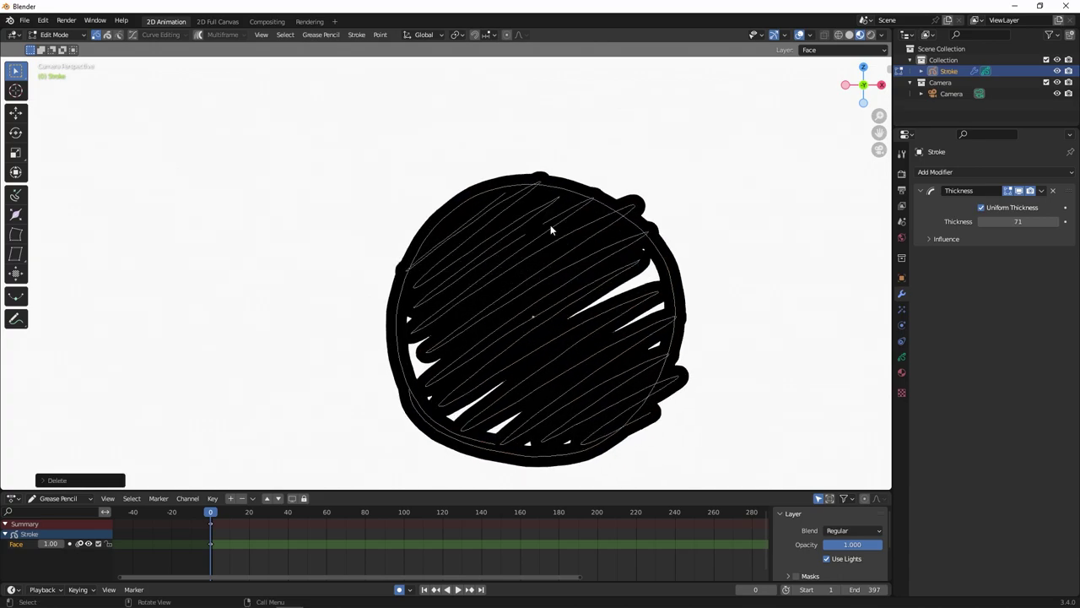
# Step: Switch to stroke selection and delete the whole scribble stroke in the upper-left part of the circle
pyautogui.press('2')
pyautogui.click(518, 225)
pyautogui.press('x')
pyautogui.click(521, 225)
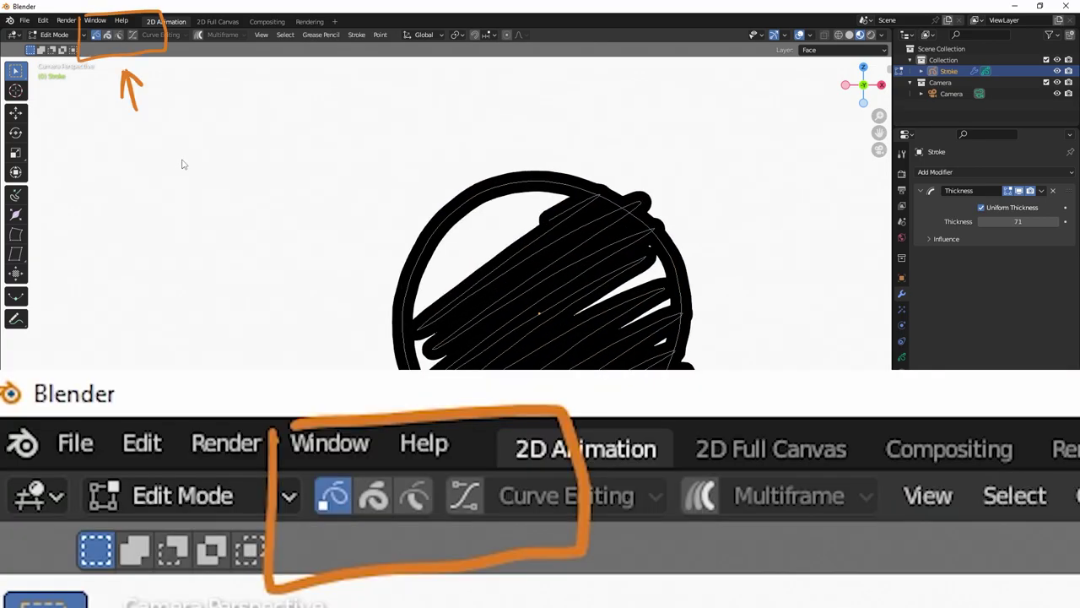
# Step: Cycle through the point, stroke and in-between selection modes, ending with point selection, and start moving the scribble's points
pyautogui.press('2')
pyautogui.press('1')
pyautogui.press('3')
pyautogui.press('1')
pyautogui.press('2')
pyautogui.press('1')
pyautogui.press('2')
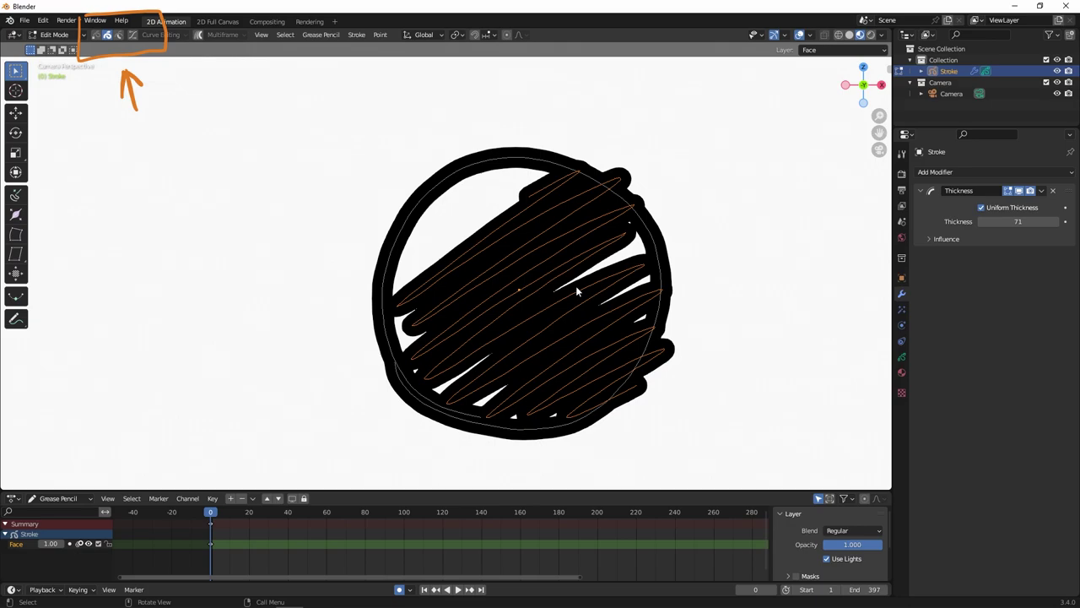
pyautogui.press('1')
pyautogui.scroll(2, 571, 243)
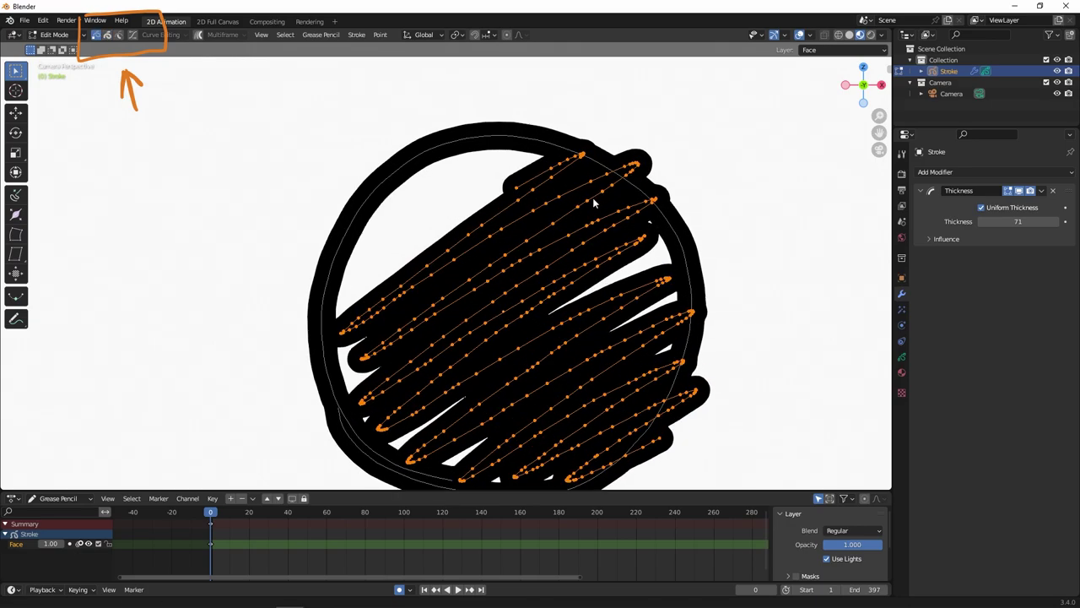
pyautogui.press('g')
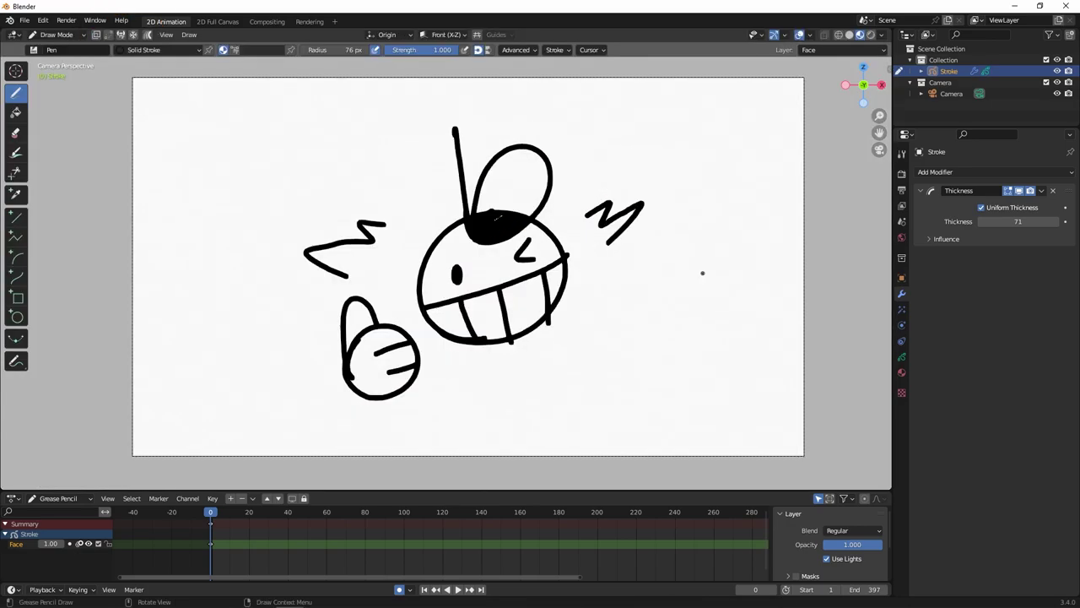